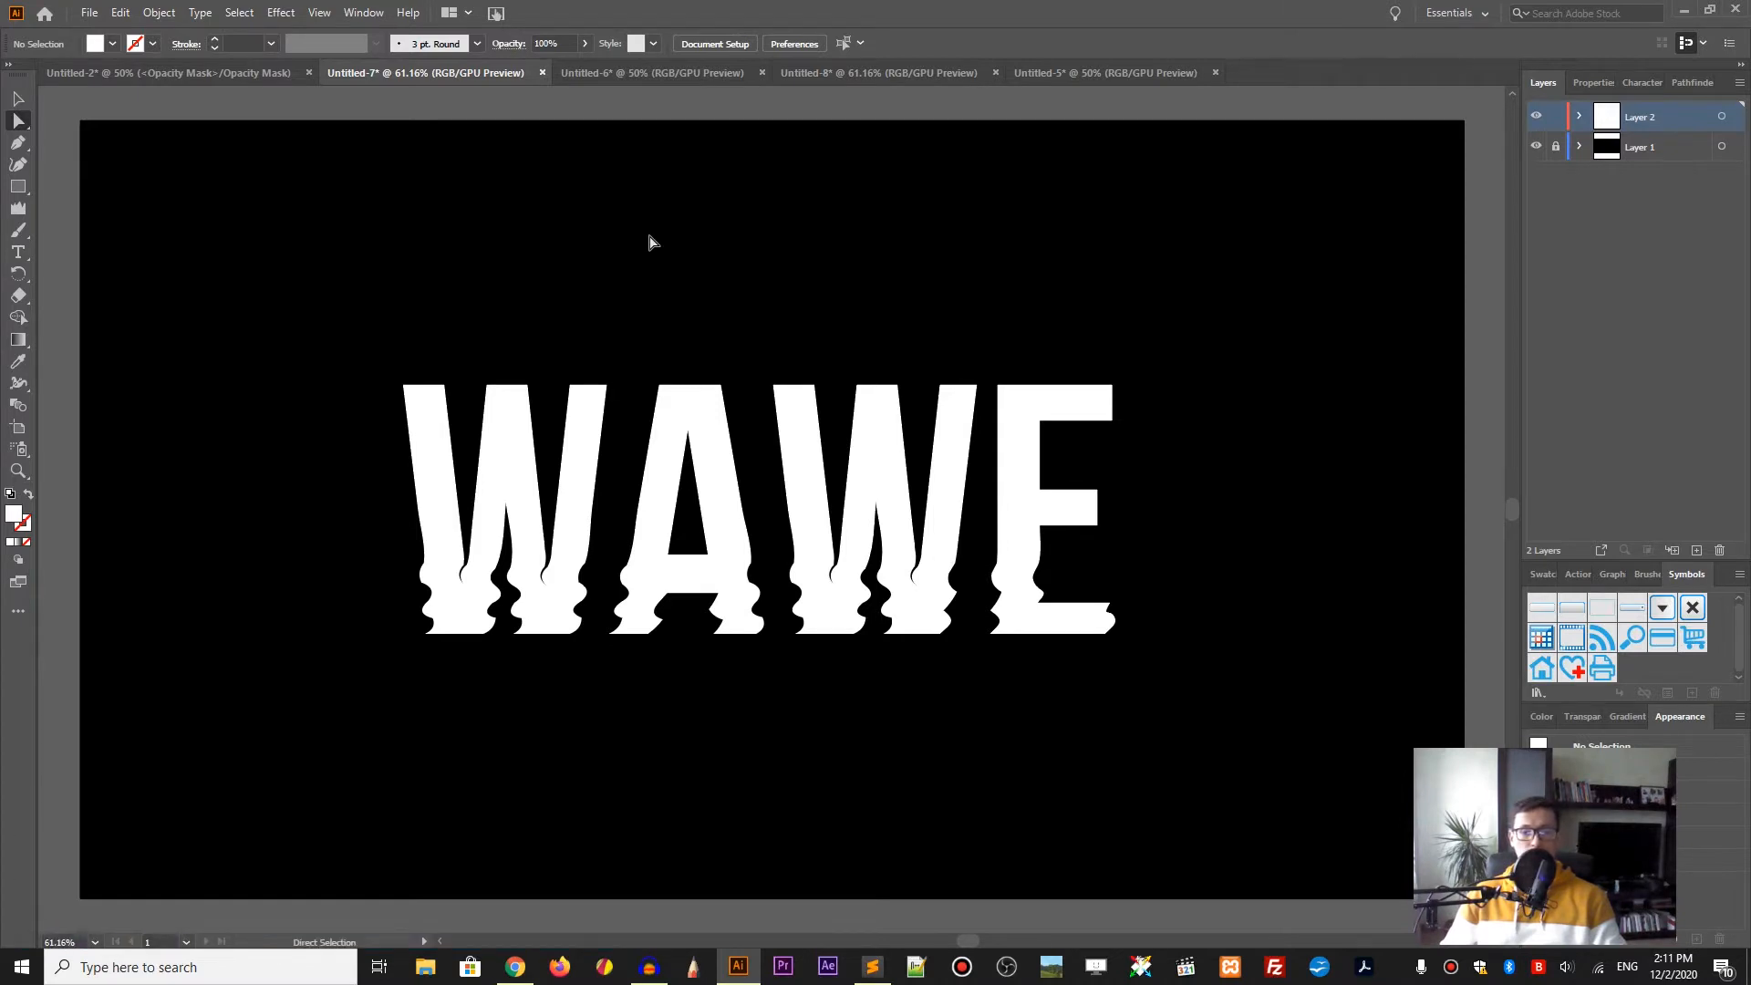
Step: Leave the WAWE lettering and select the white RIPPLE text object in the Untitled-6 document
click(1062, 507)
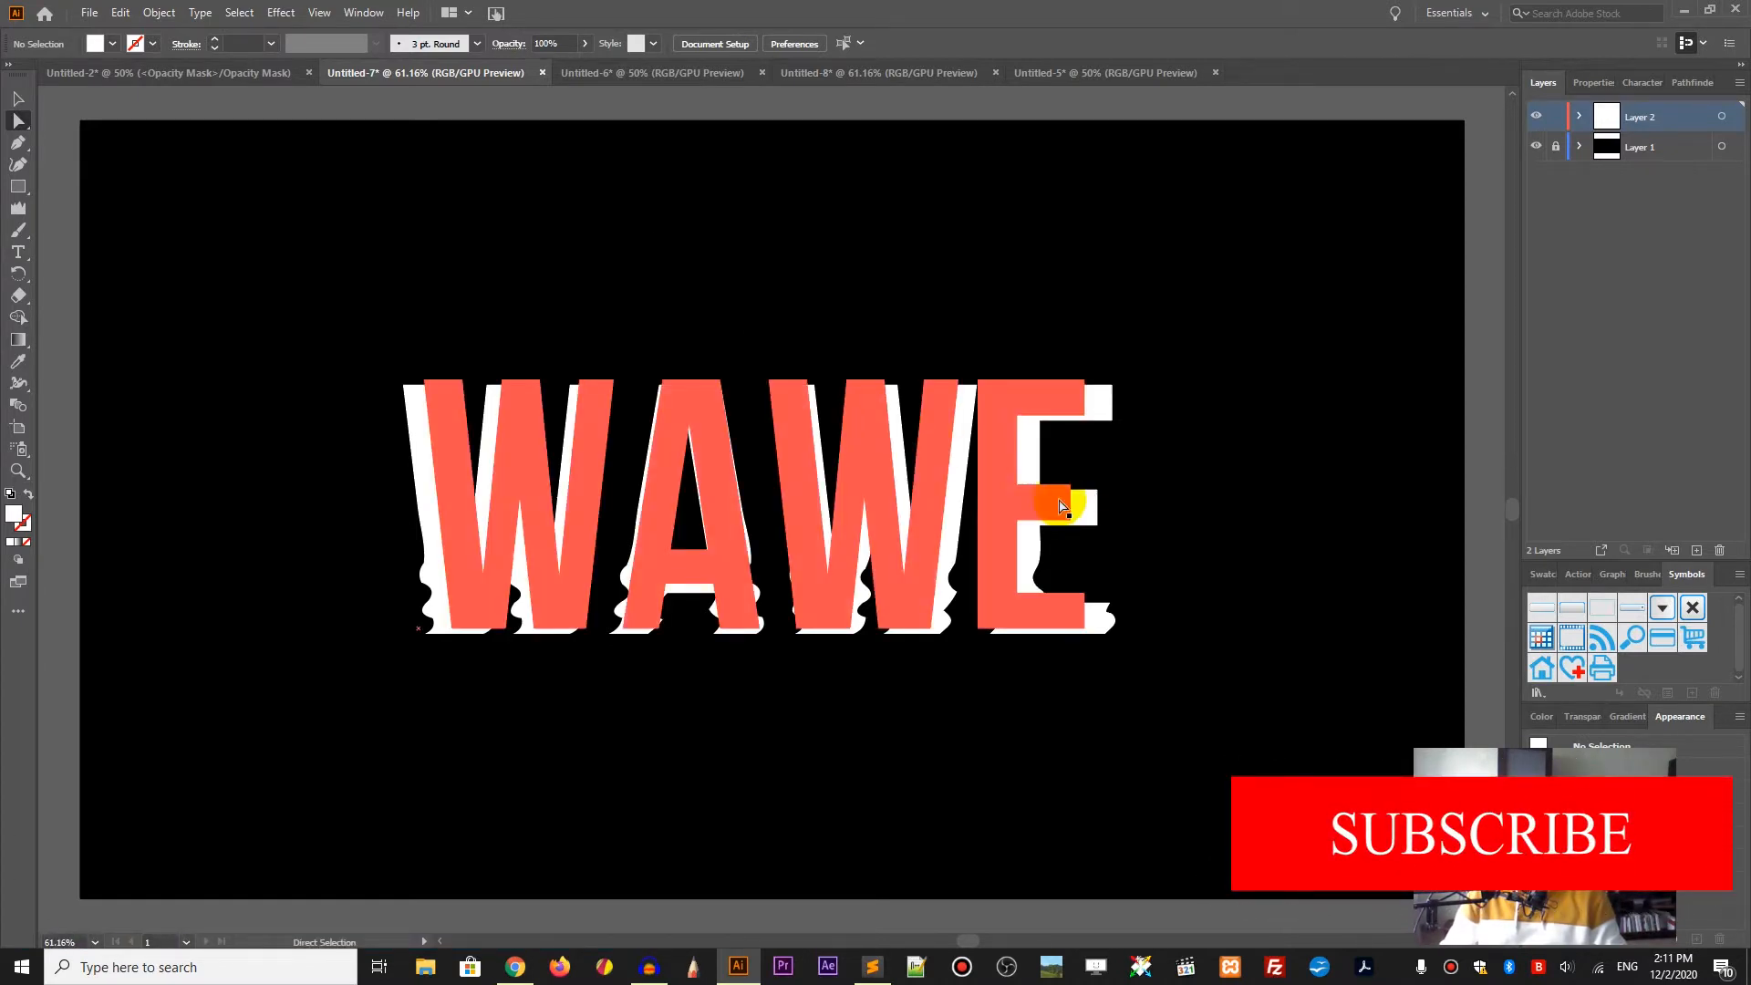
click(1028, 459)
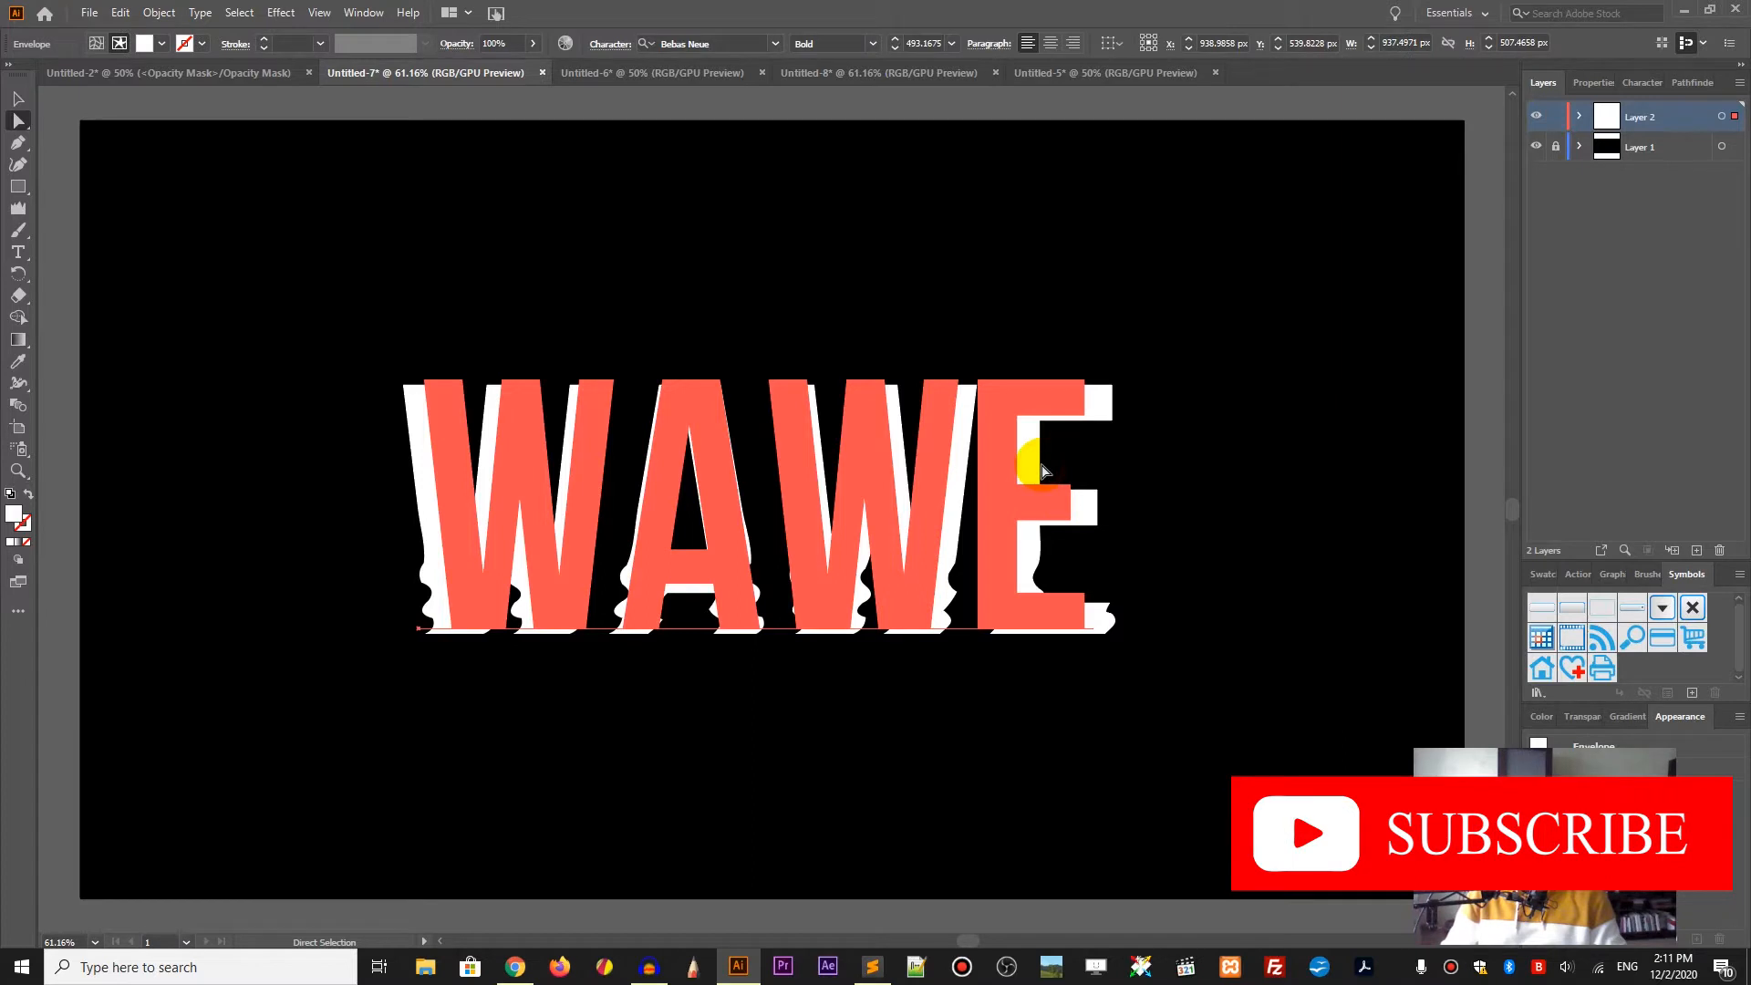
click(18, 99)
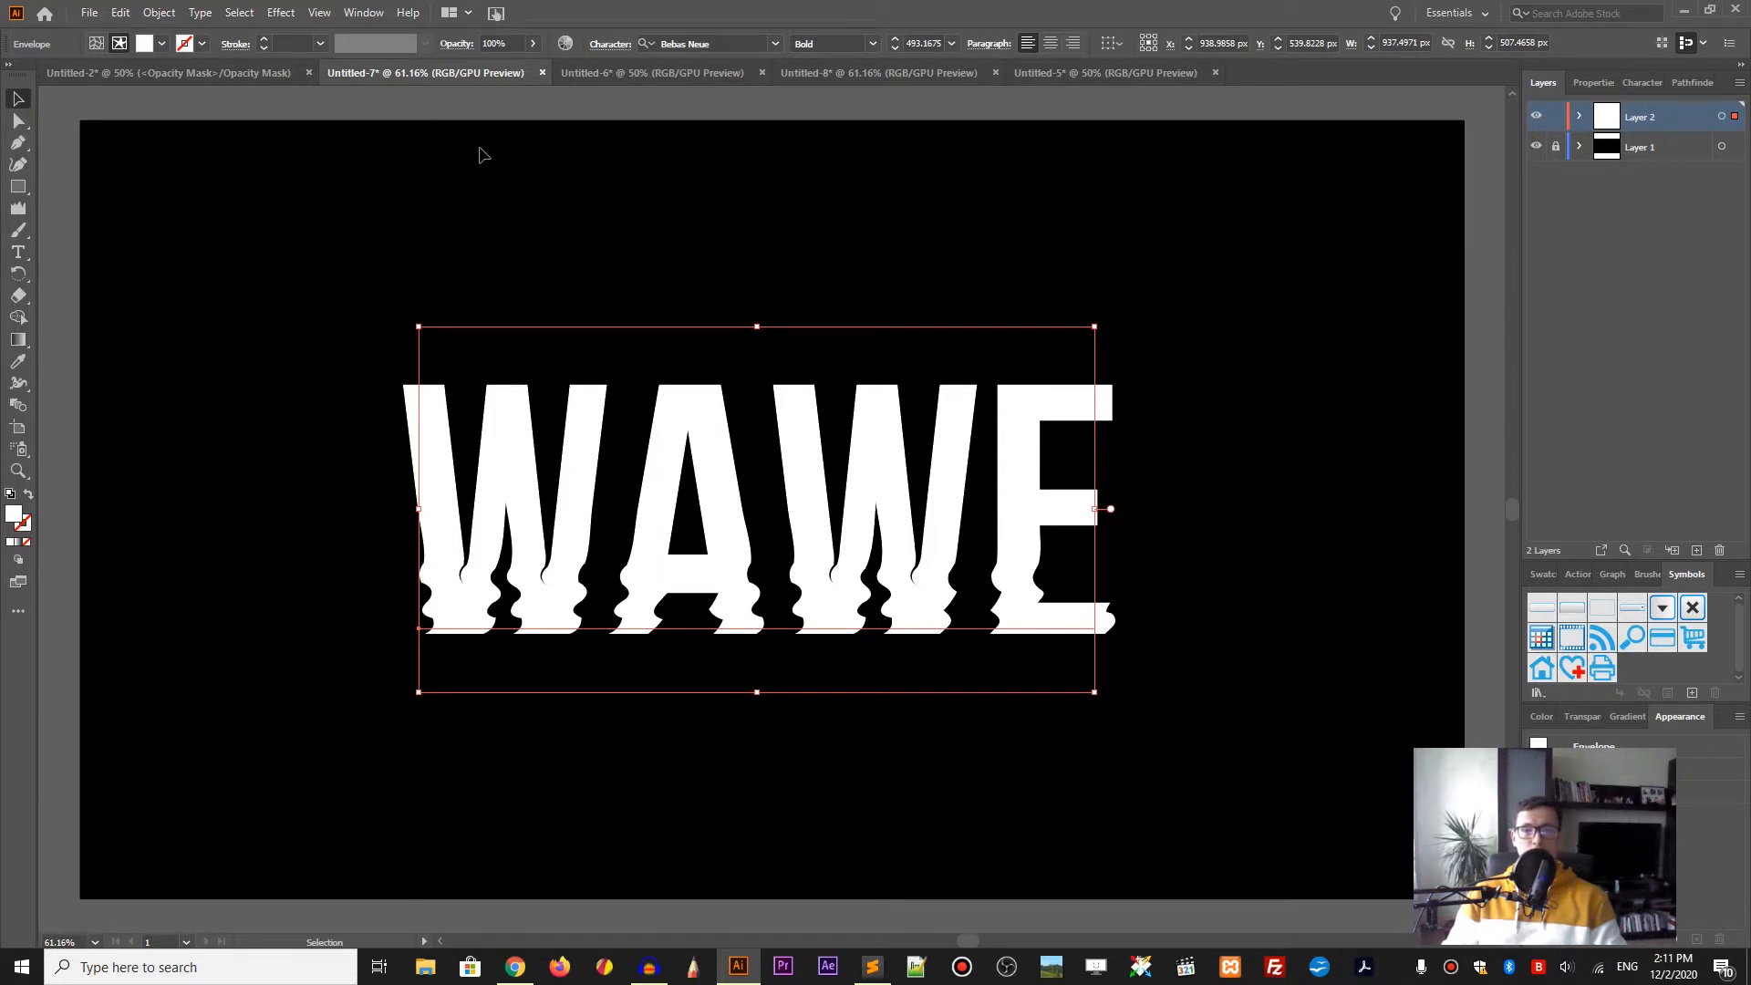
click(638, 75)
click(642, 370)
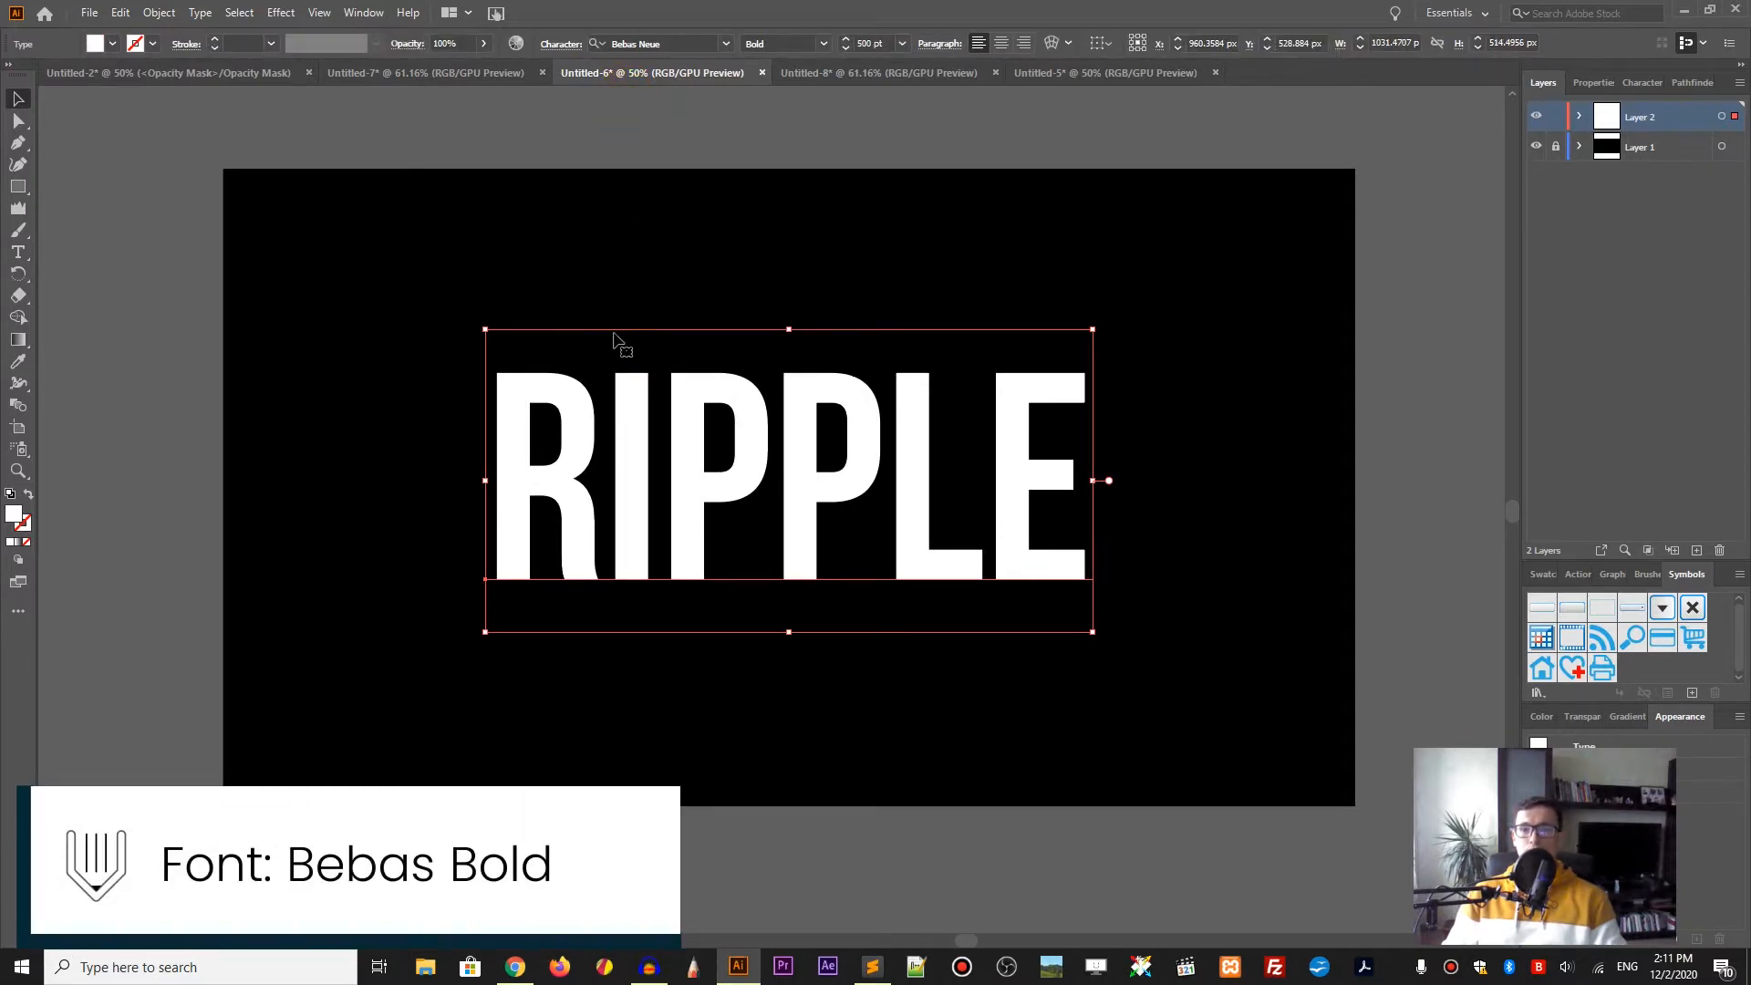
Step: Apply a Roughen effect to RIPPLE with 2% size, detail 8 and smooth points
click(280, 13)
mouse_move(299, 175)
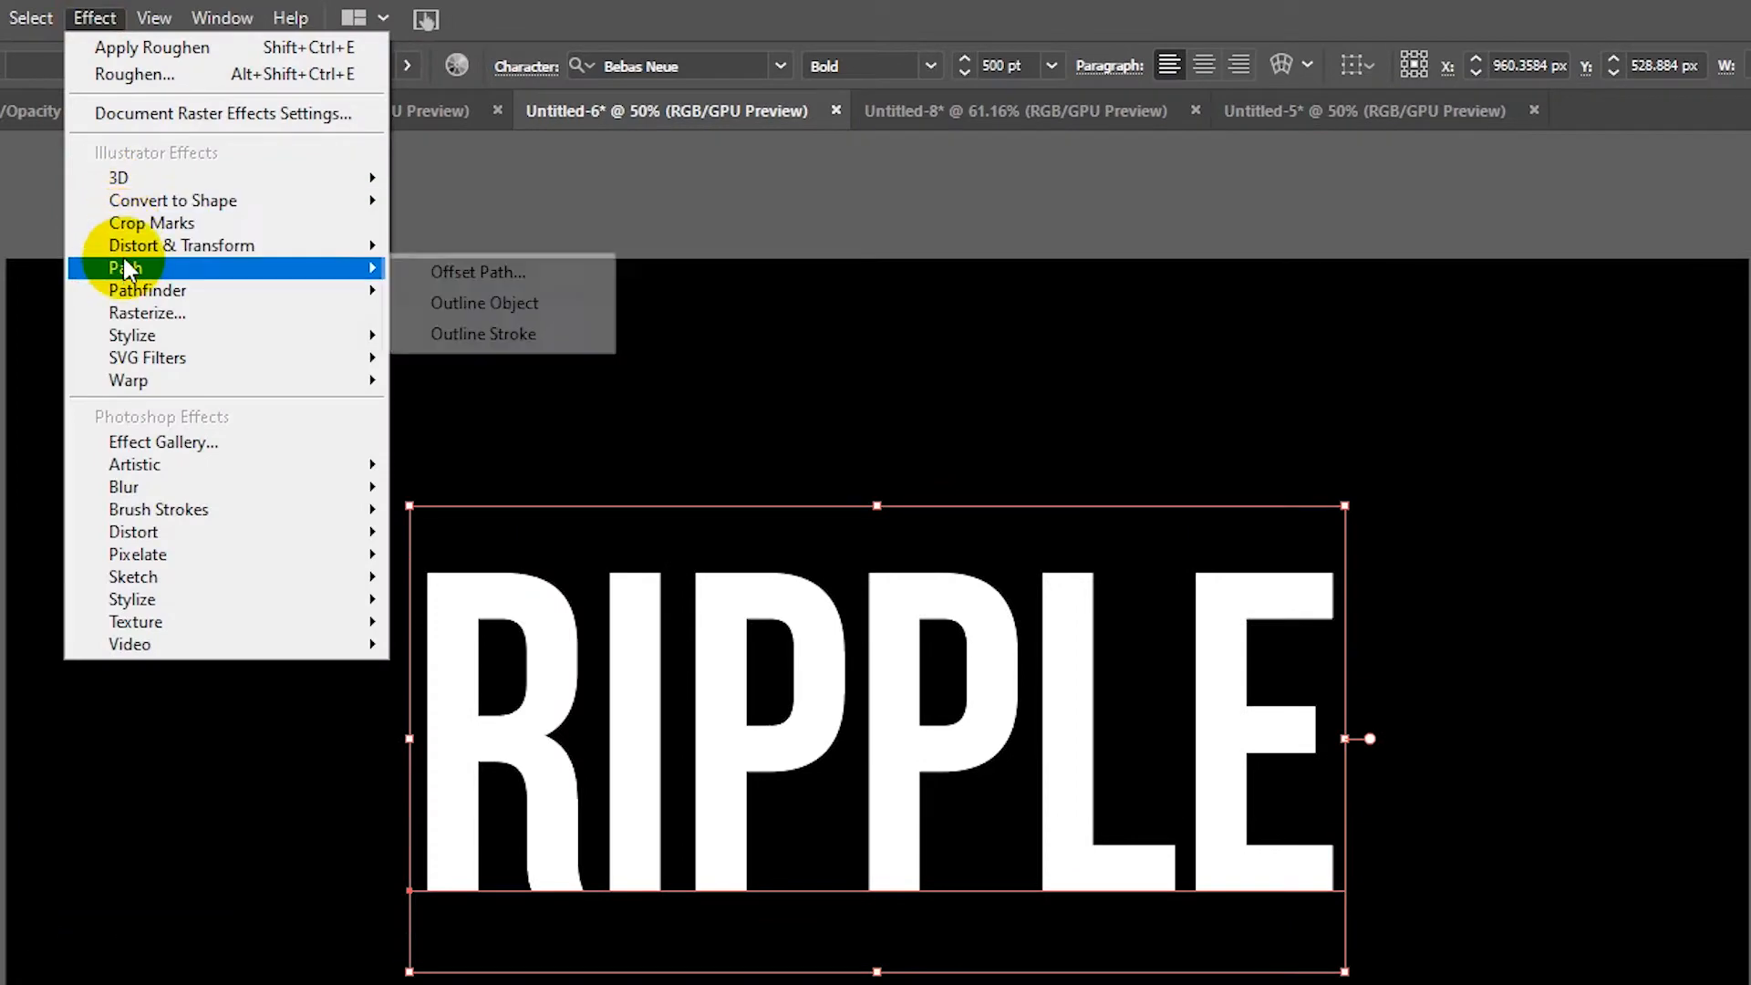
mouse_move(137, 246)
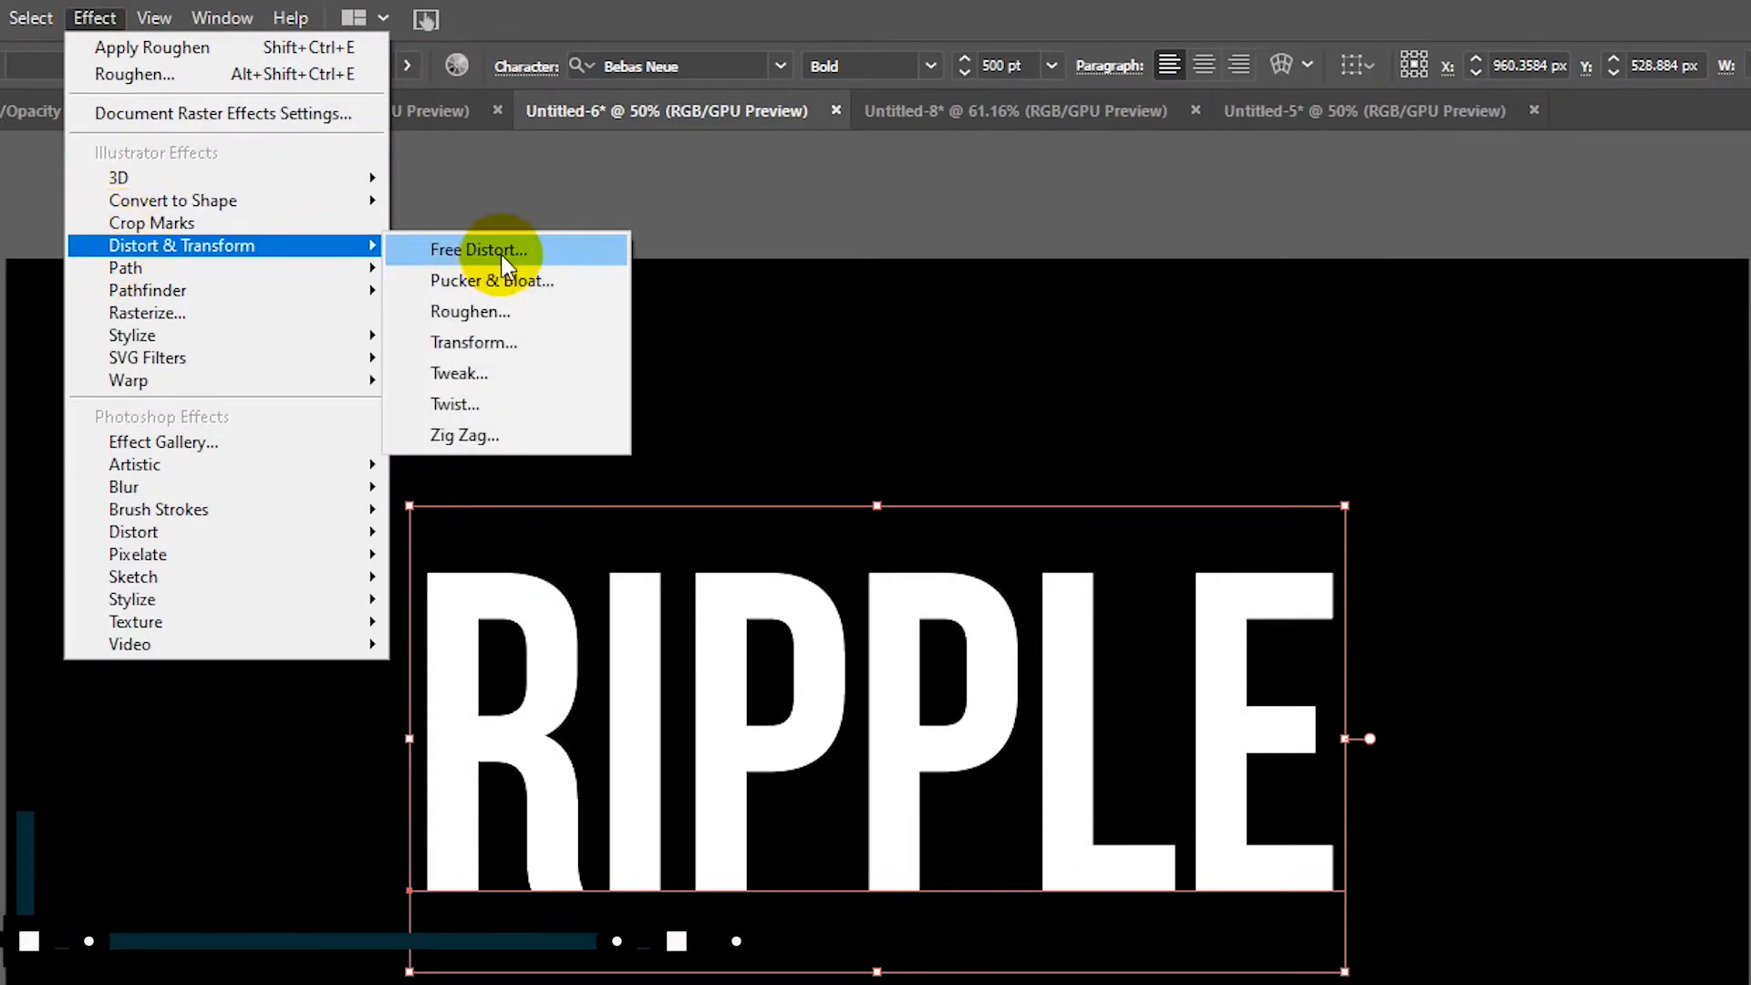
click(505, 319)
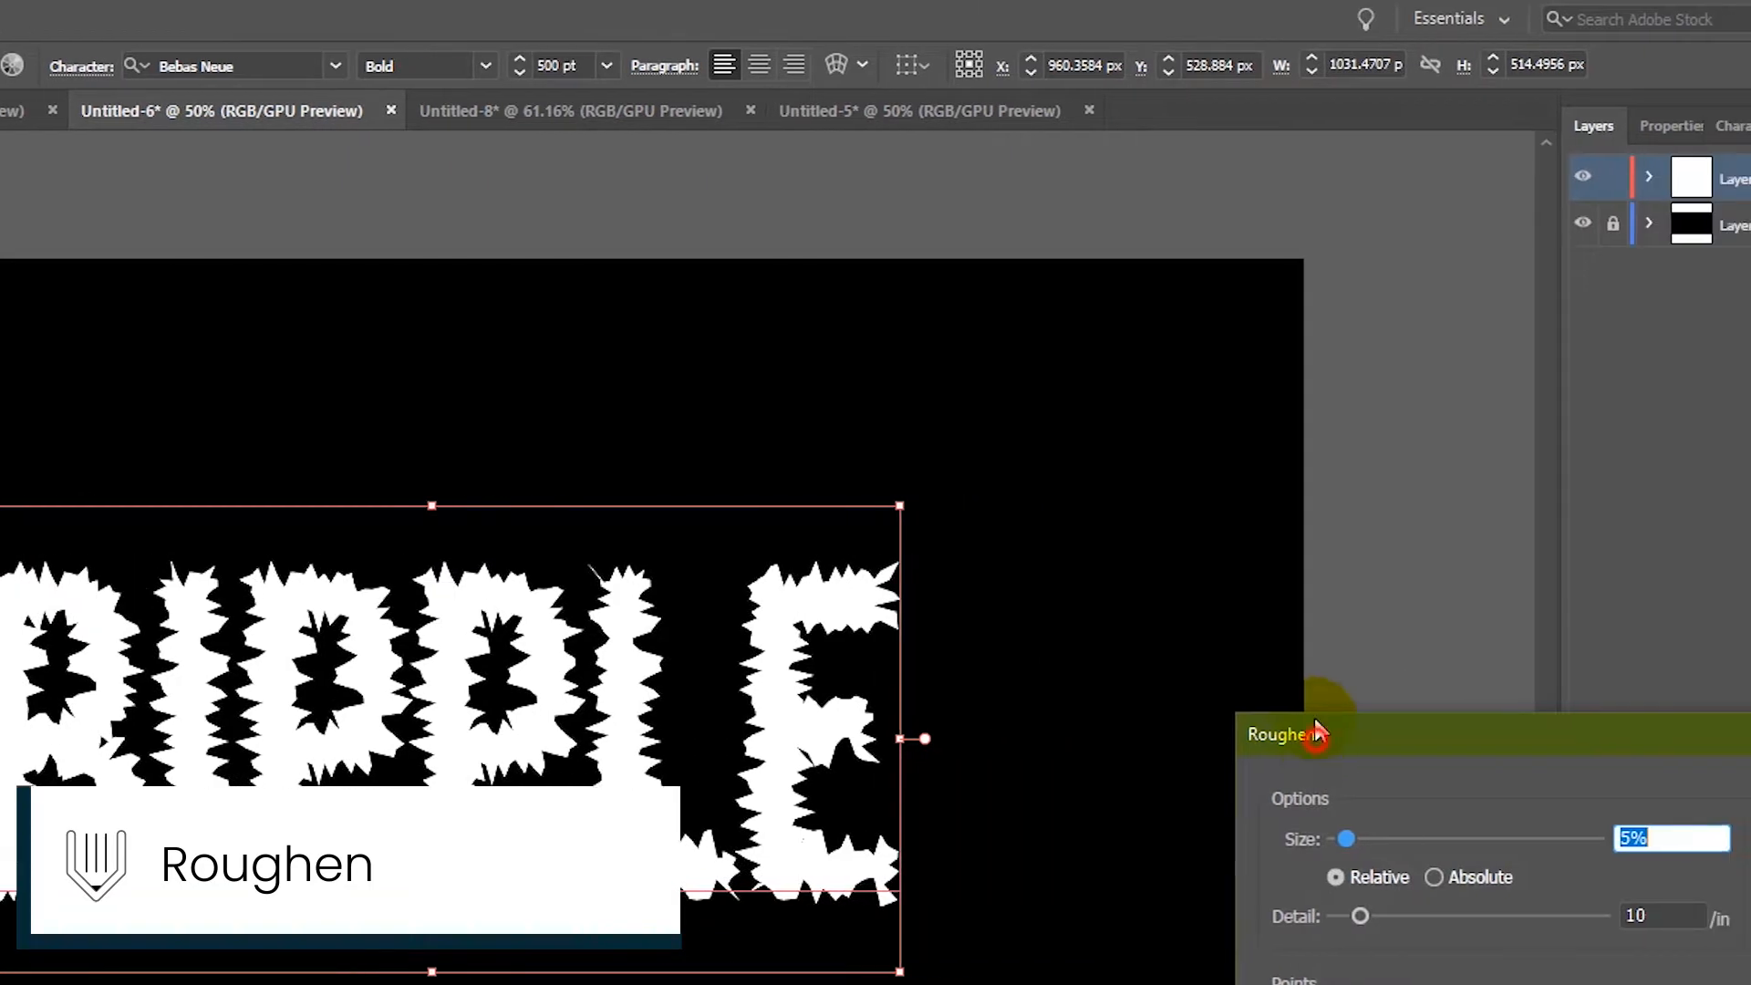
drag(1637, 734, 1421, 322)
drag(1144, 425, 1129, 425)
click(1148, 501)
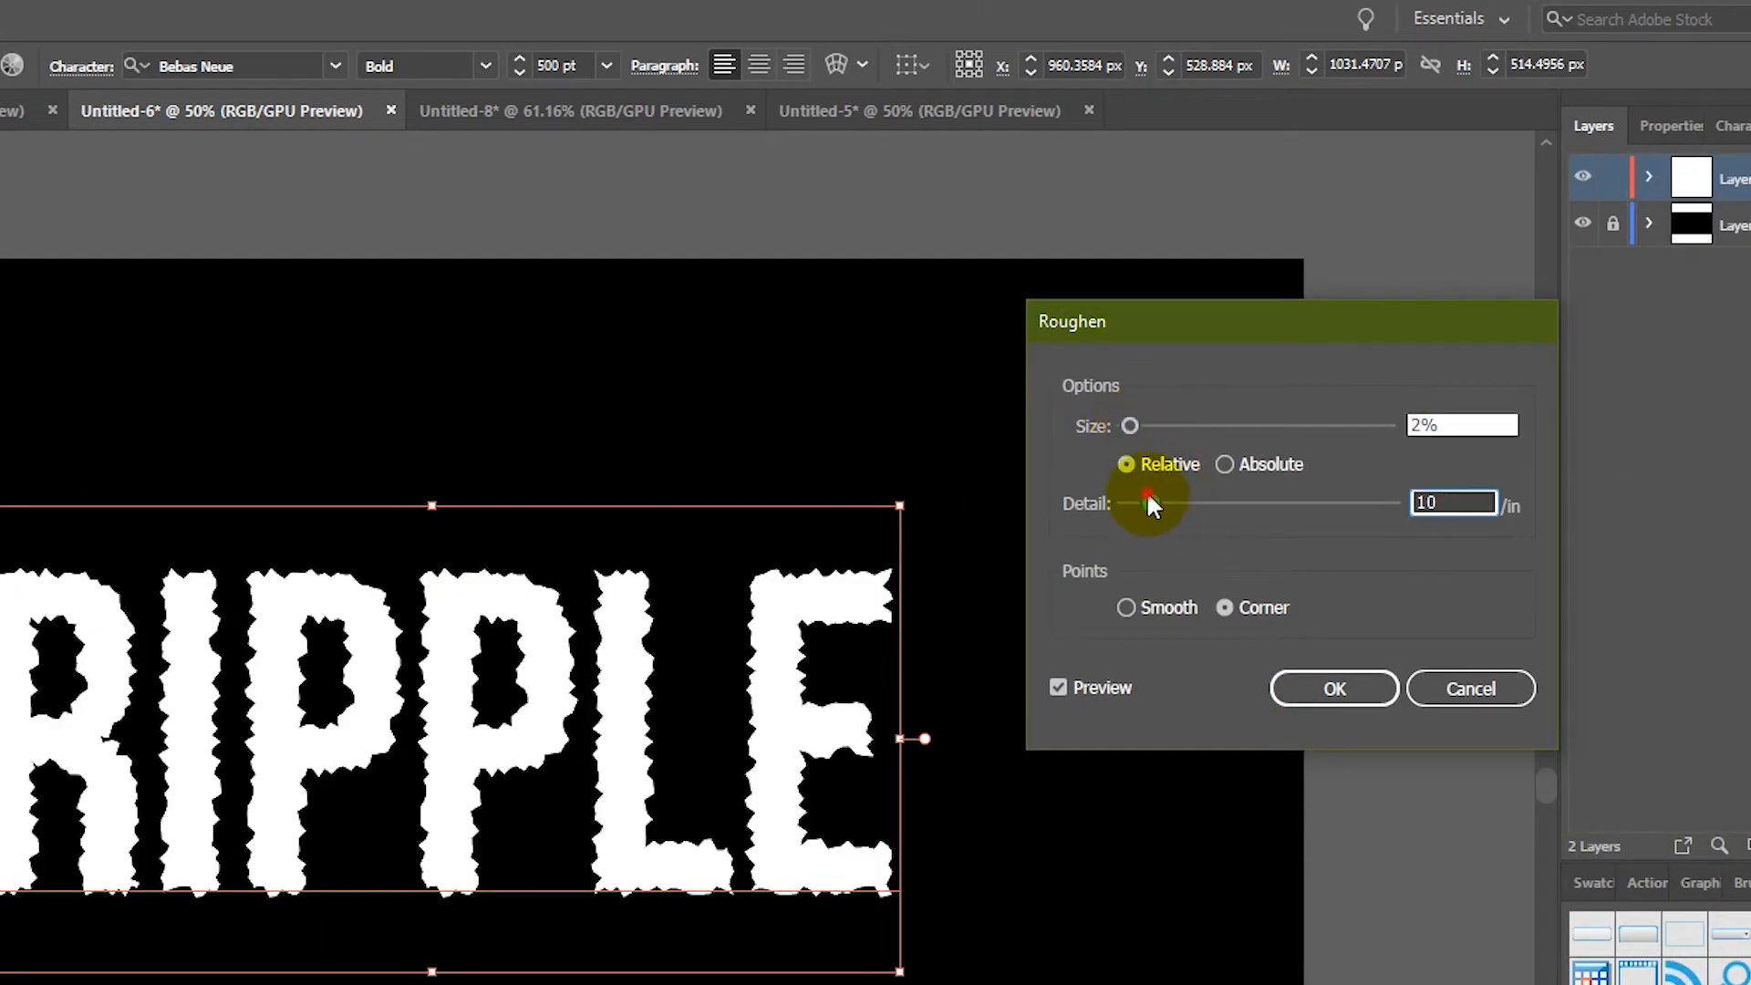
drag(1148, 500, 1141, 501)
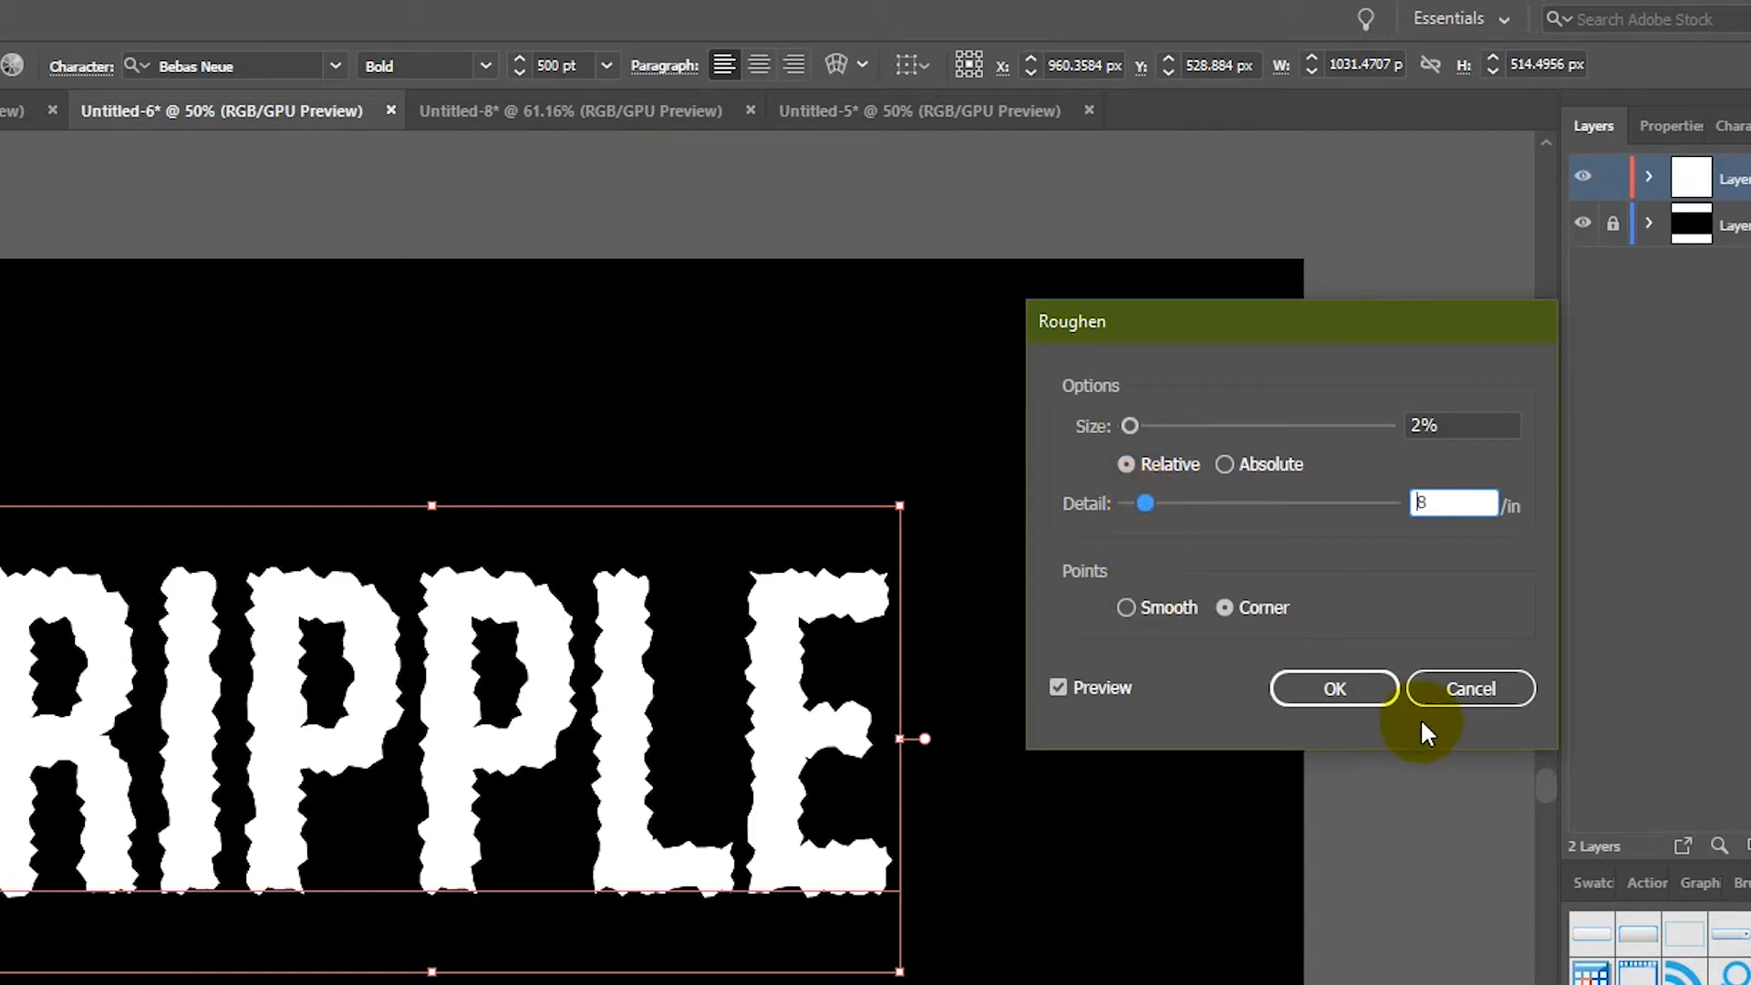
click(1357, 708)
click(1131, 608)
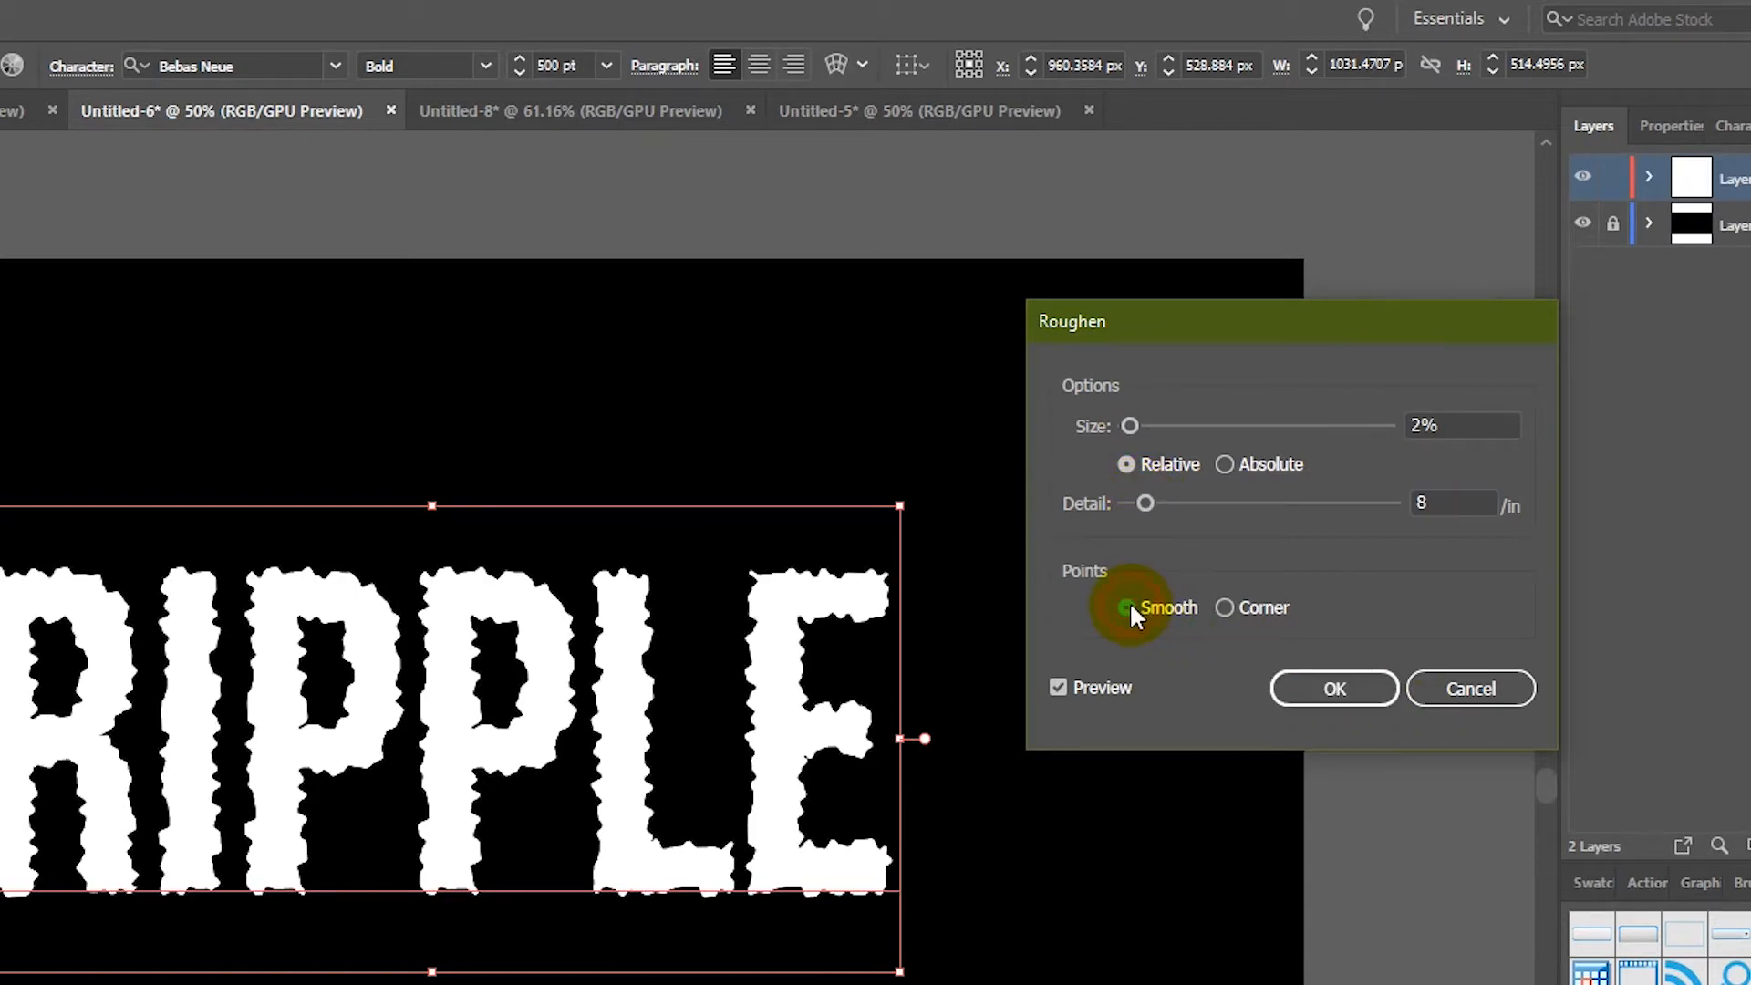
click(1334, 704)
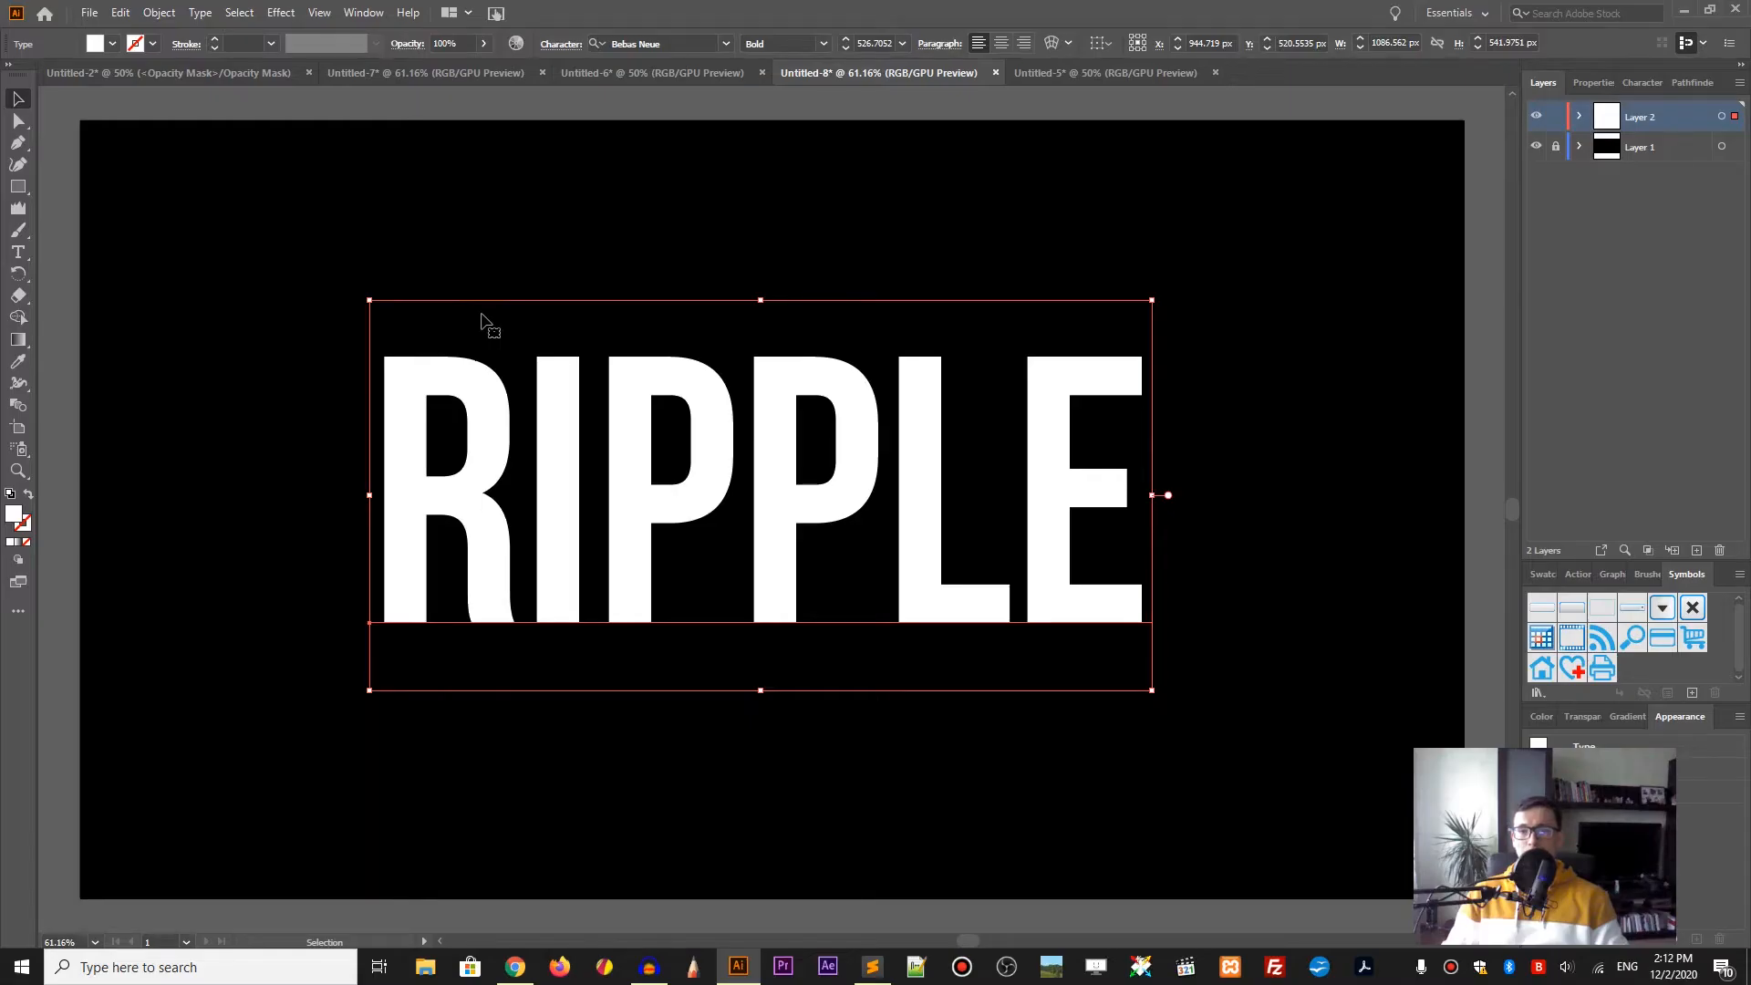
Step: Distort RIPPLE with a Make with Mesh envelope of 16 rows and 1 column
click(164, 20)
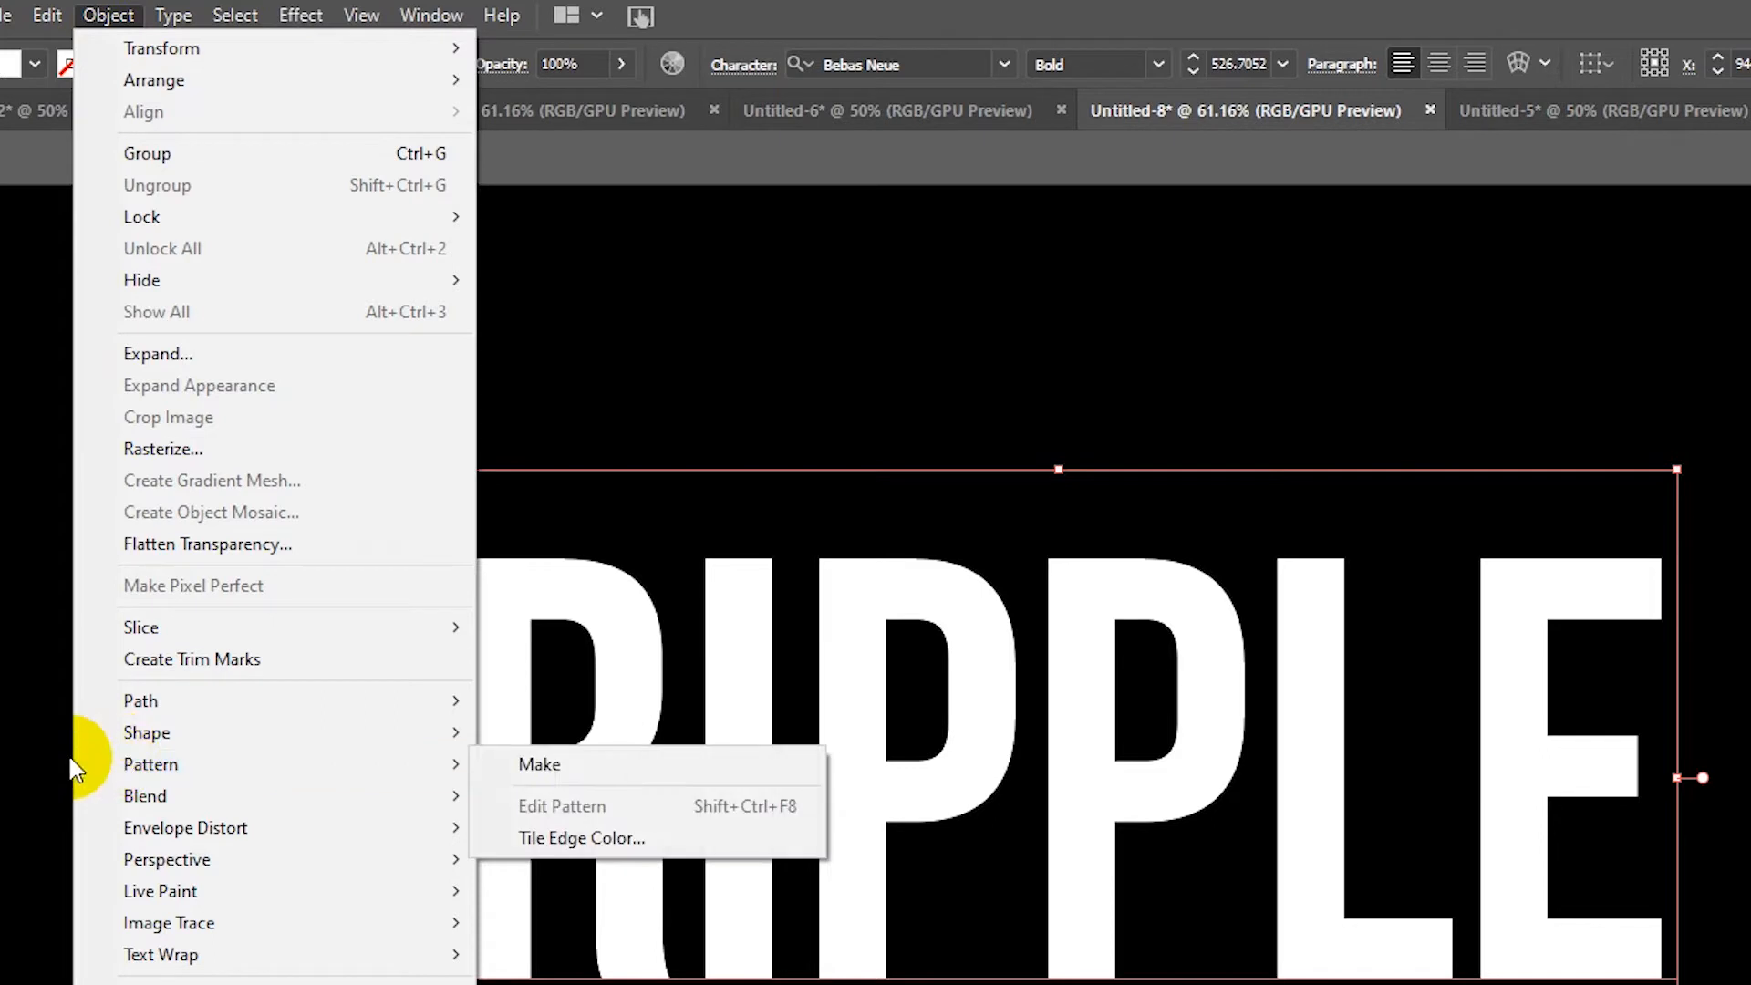
mouse_move(112, 826)
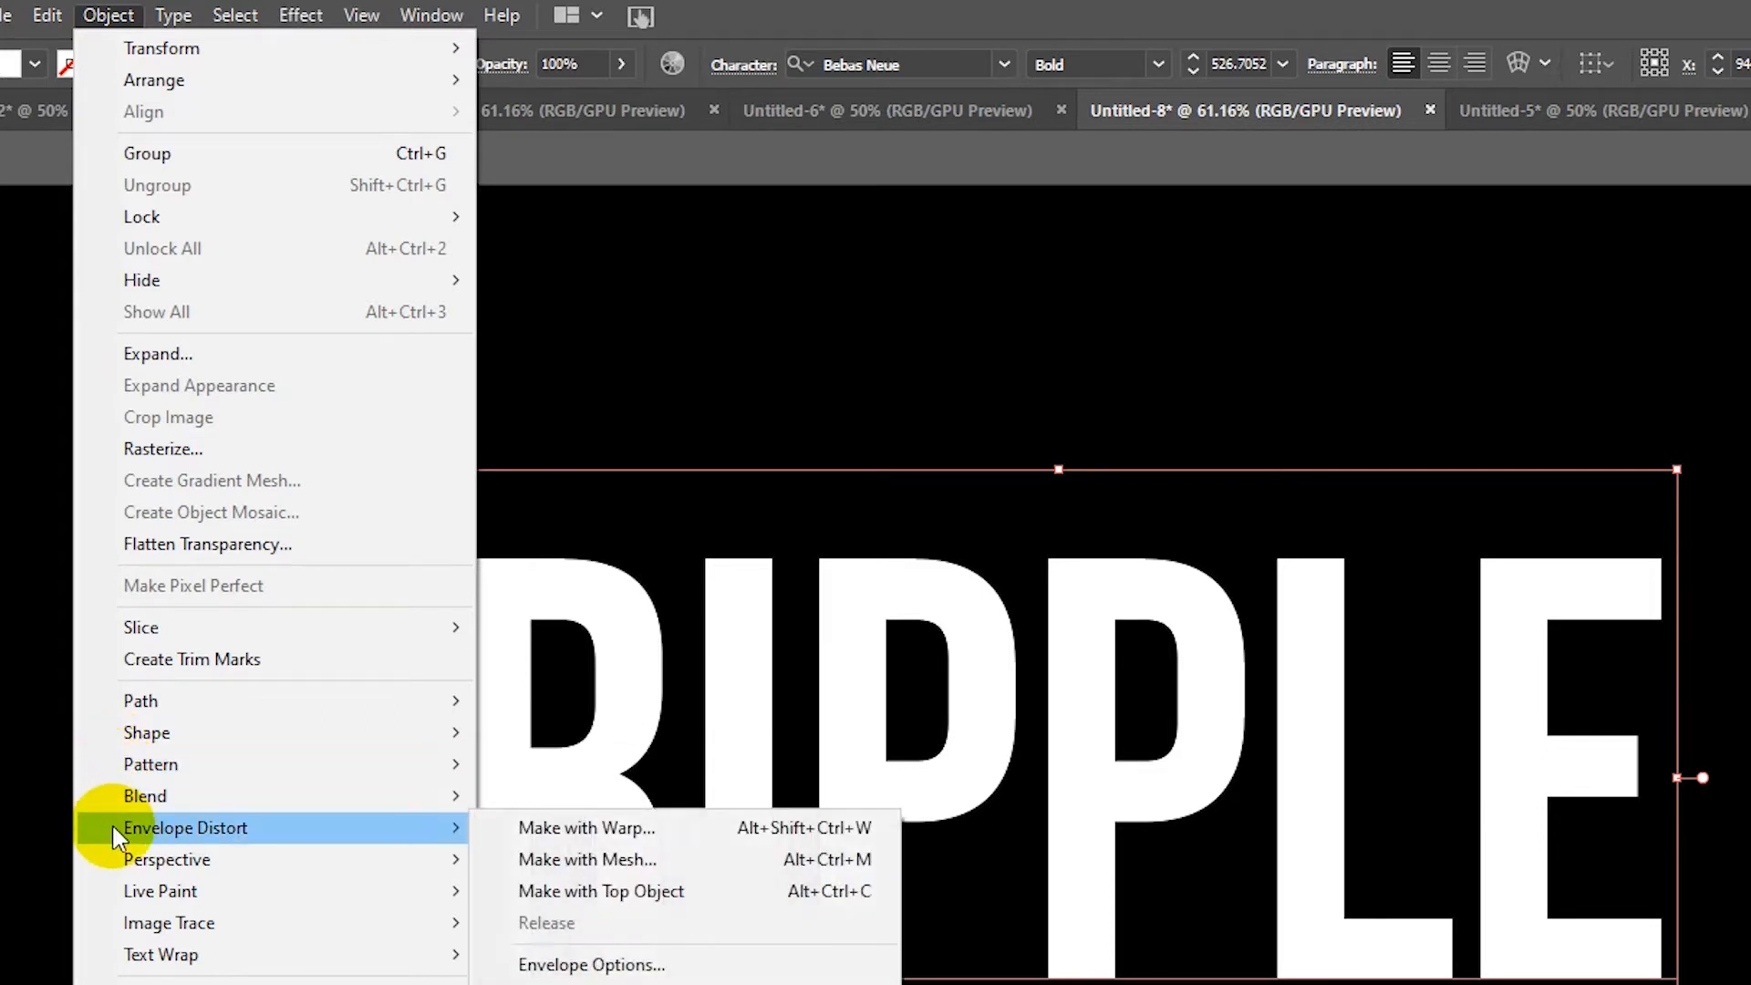
click(527, 857)
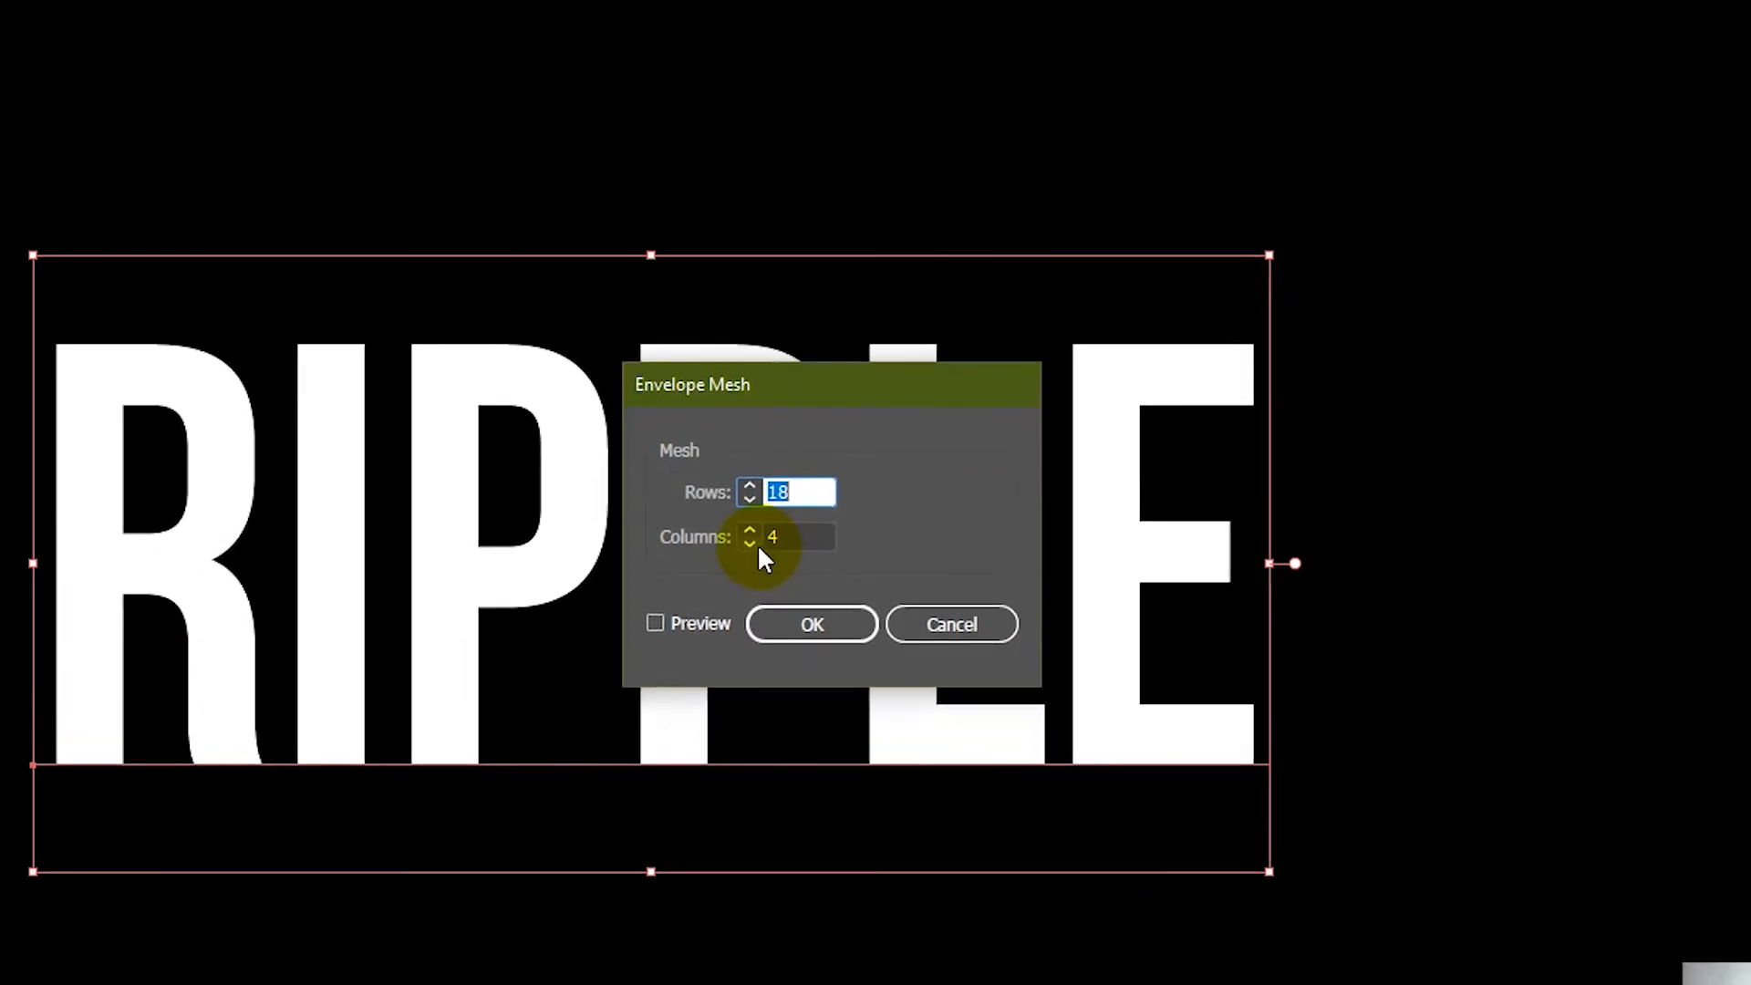
click(1158, 758)
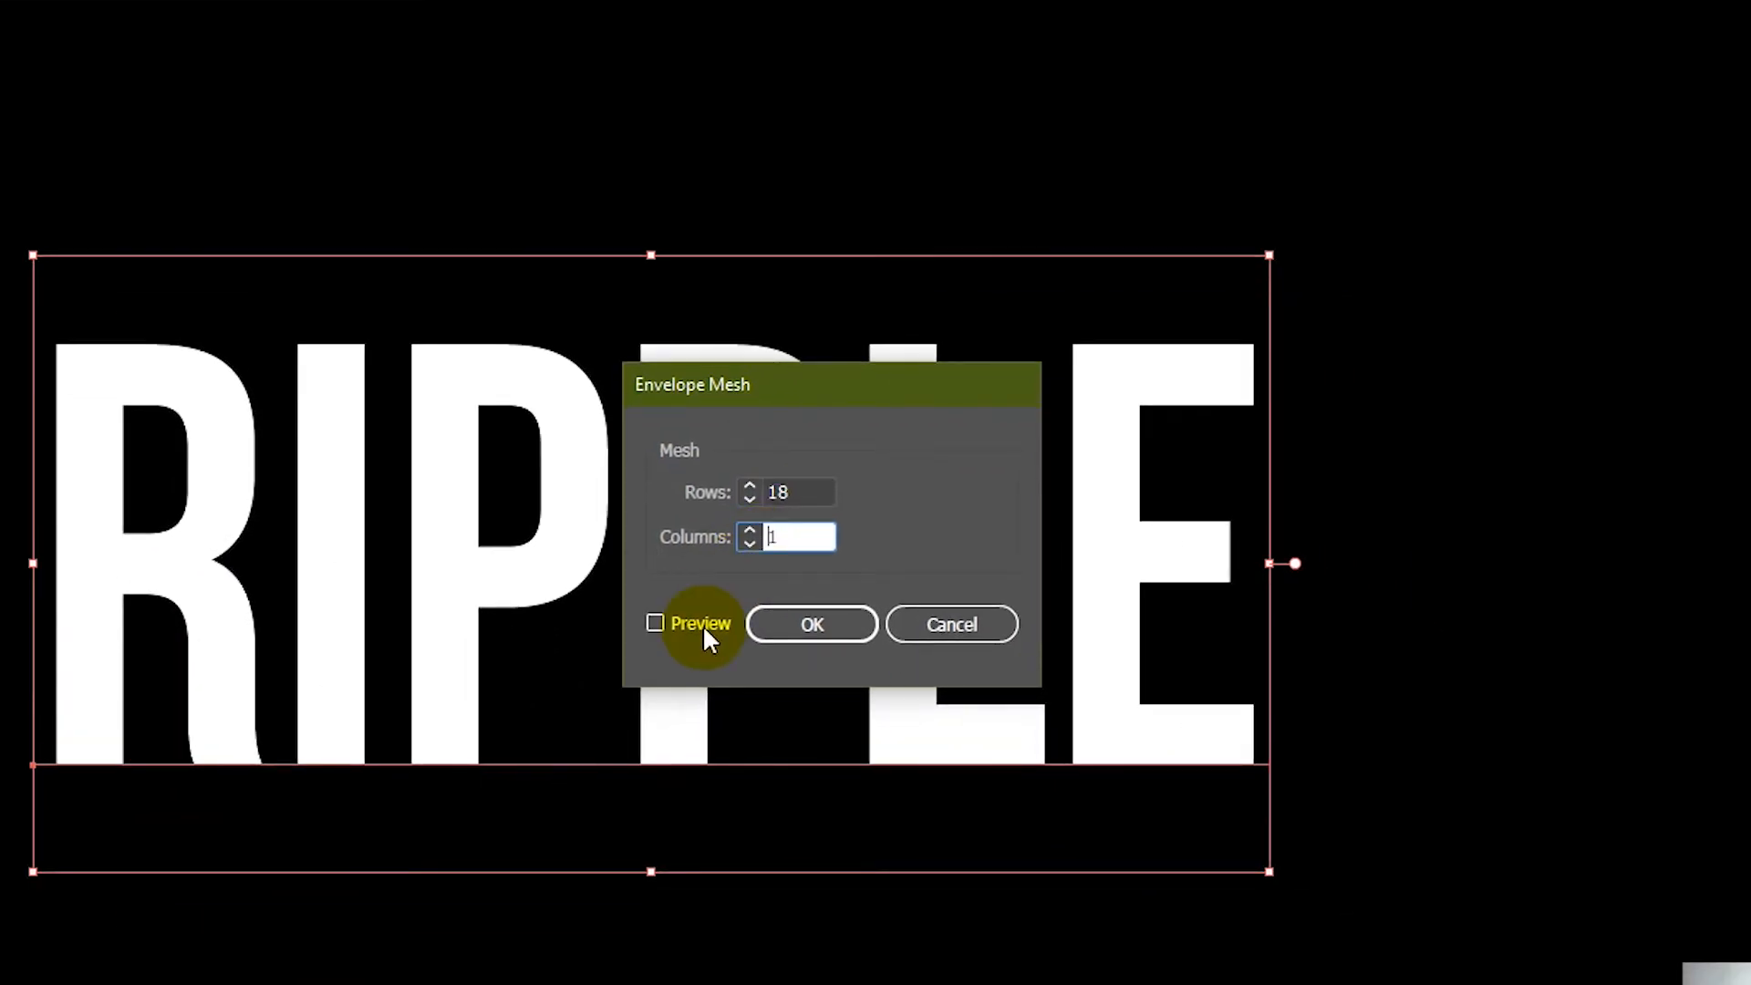
click(750, 502)
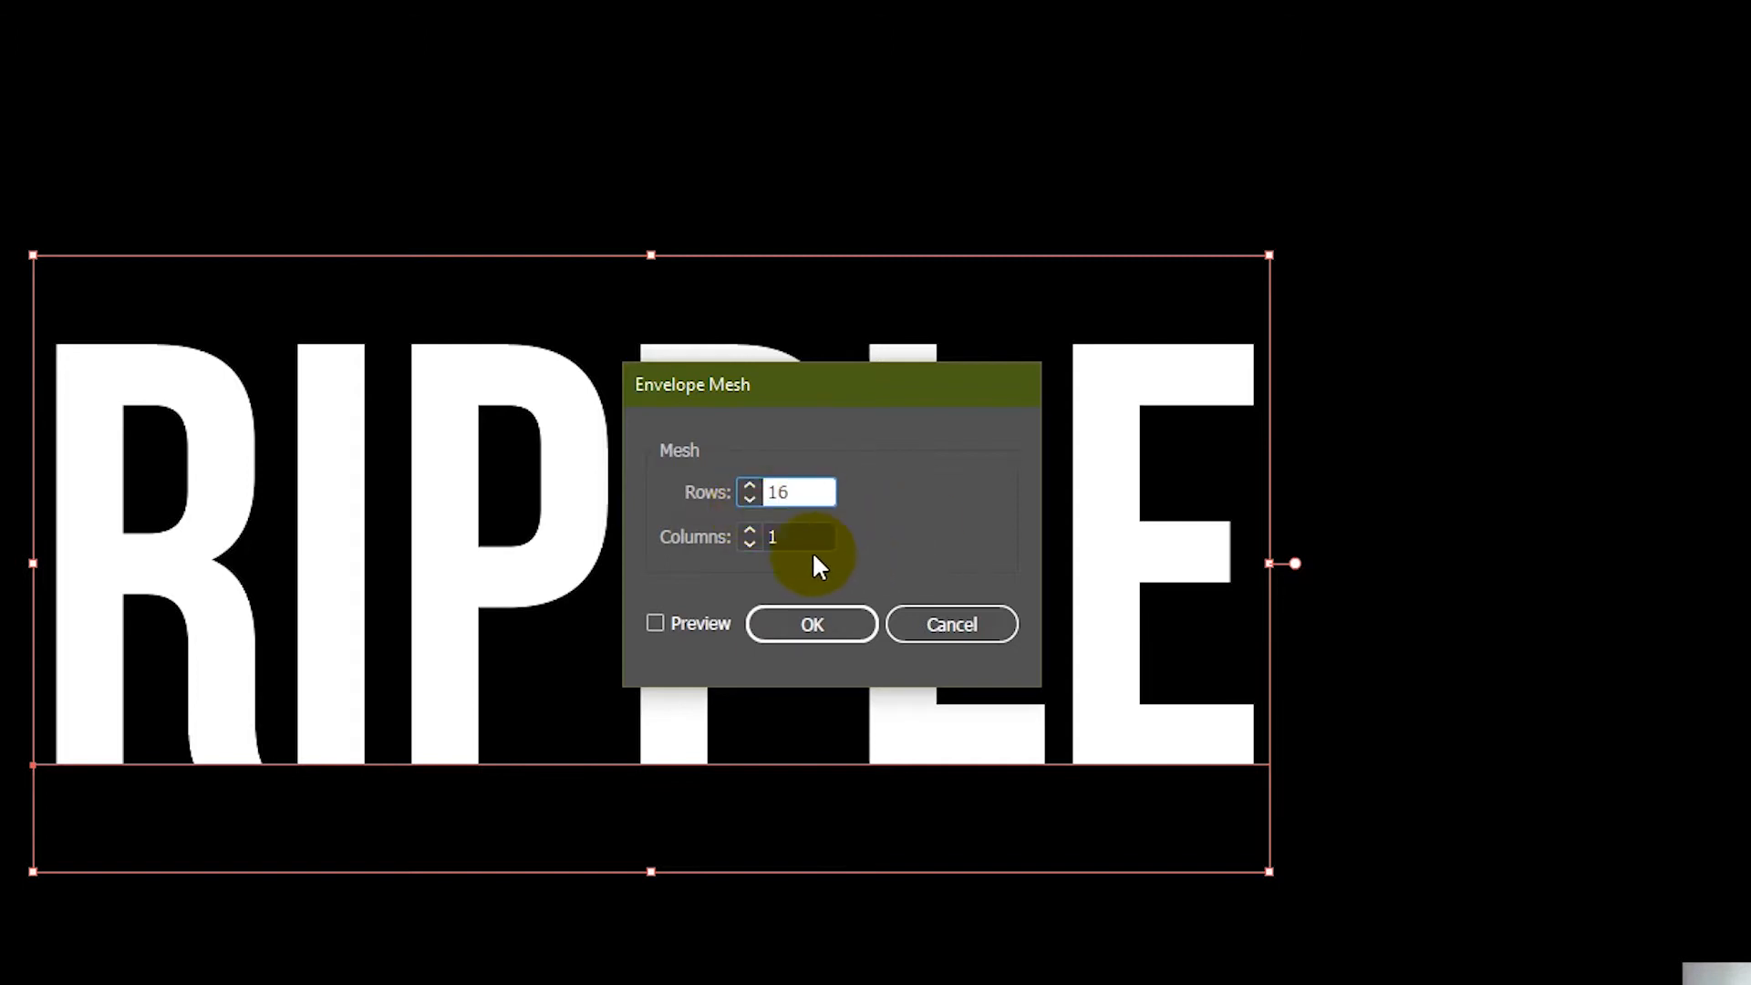
click(773, 630)
click(773, 630)
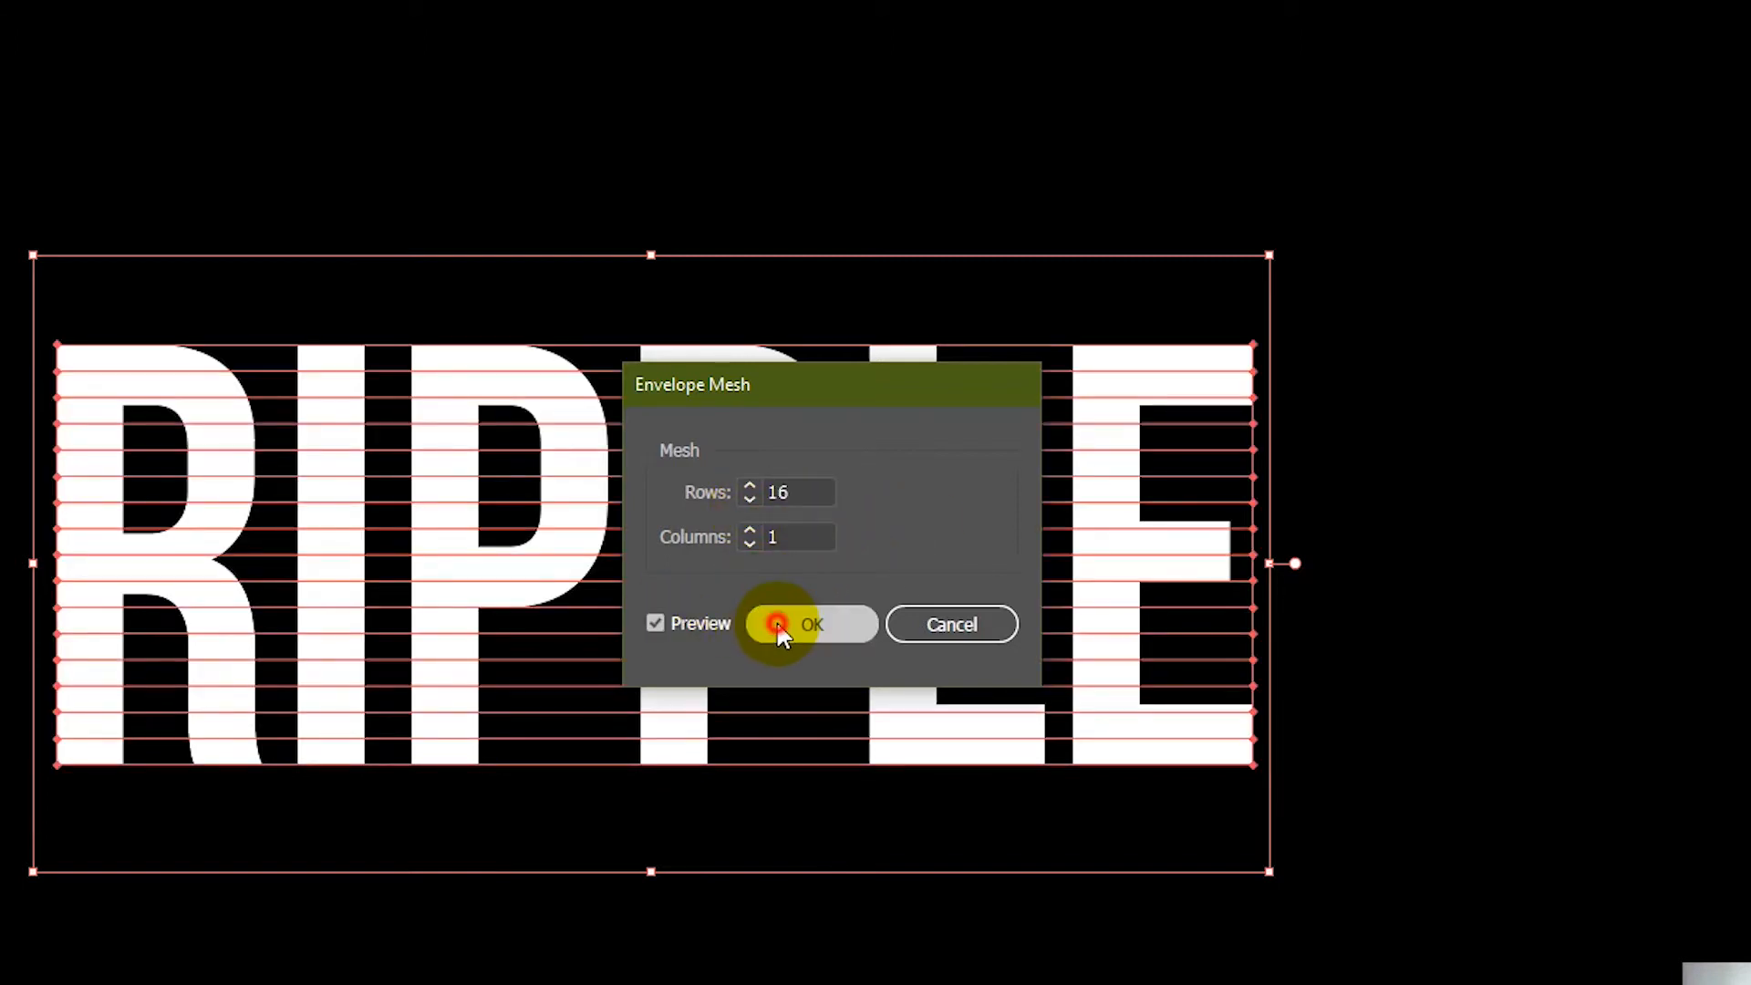
key(a)
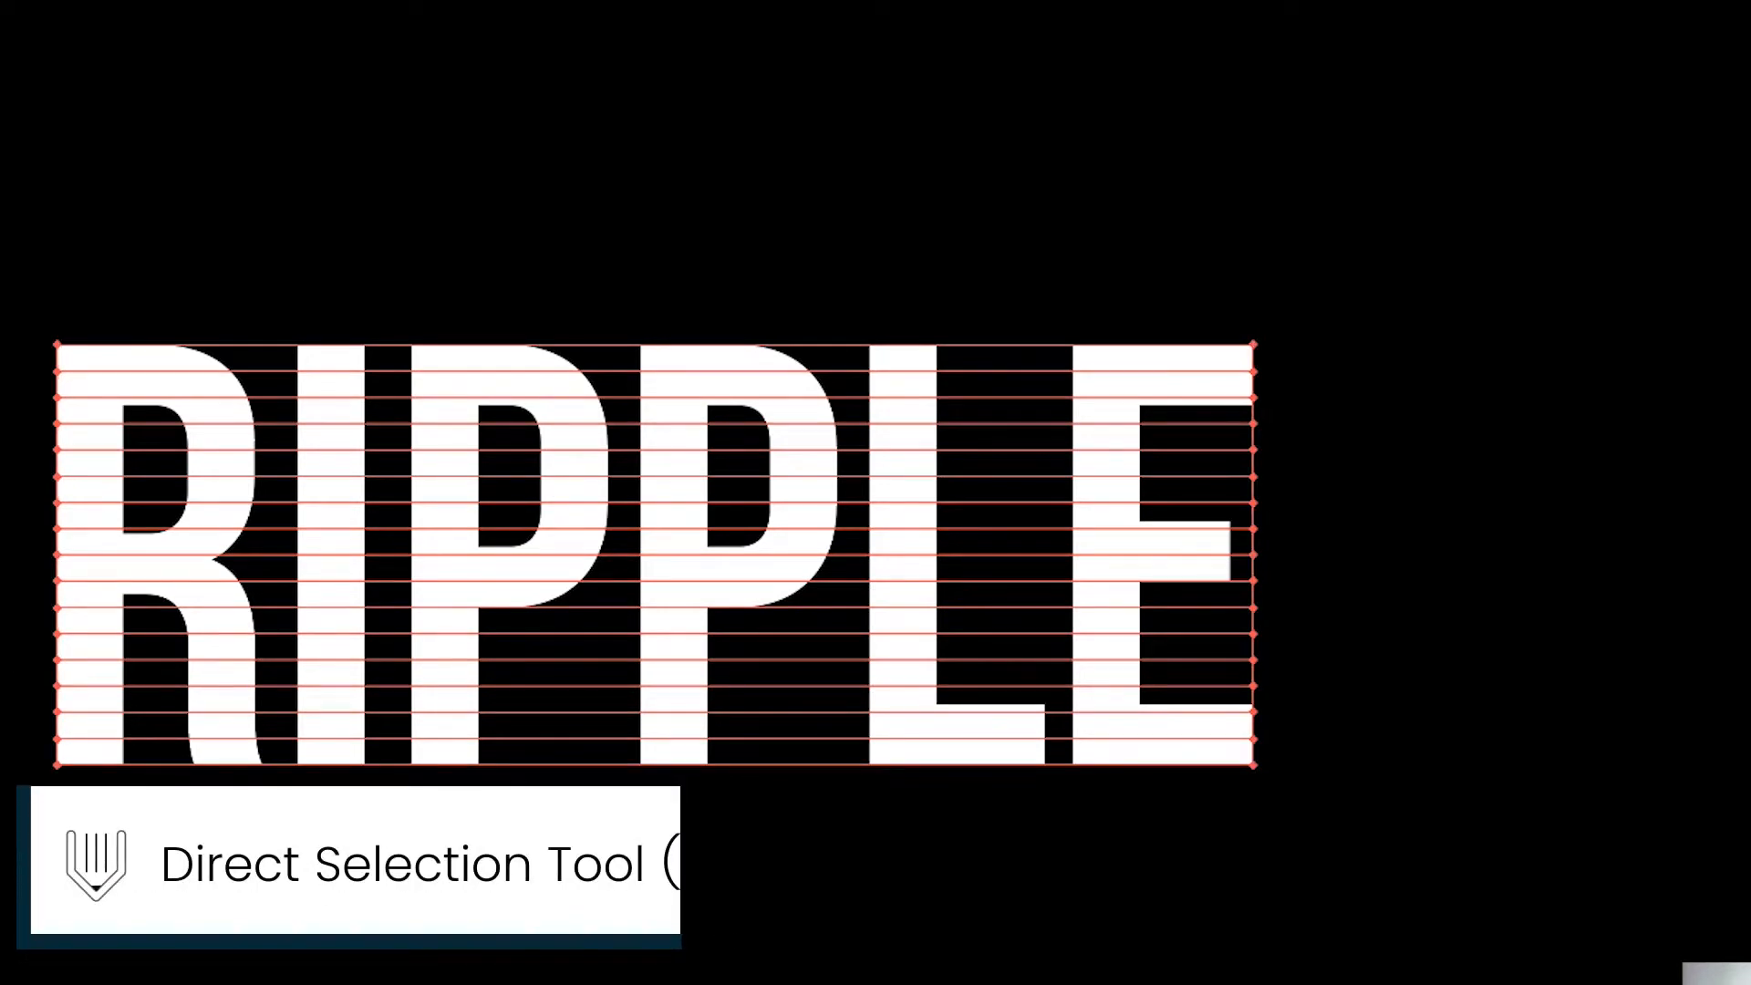
Step: Drag the lower mesh anchor rows and edge points sideways so the letter bottoms ripple
drag(3, 638, 1242, 642)
drag(30, 664, 1271, 667)
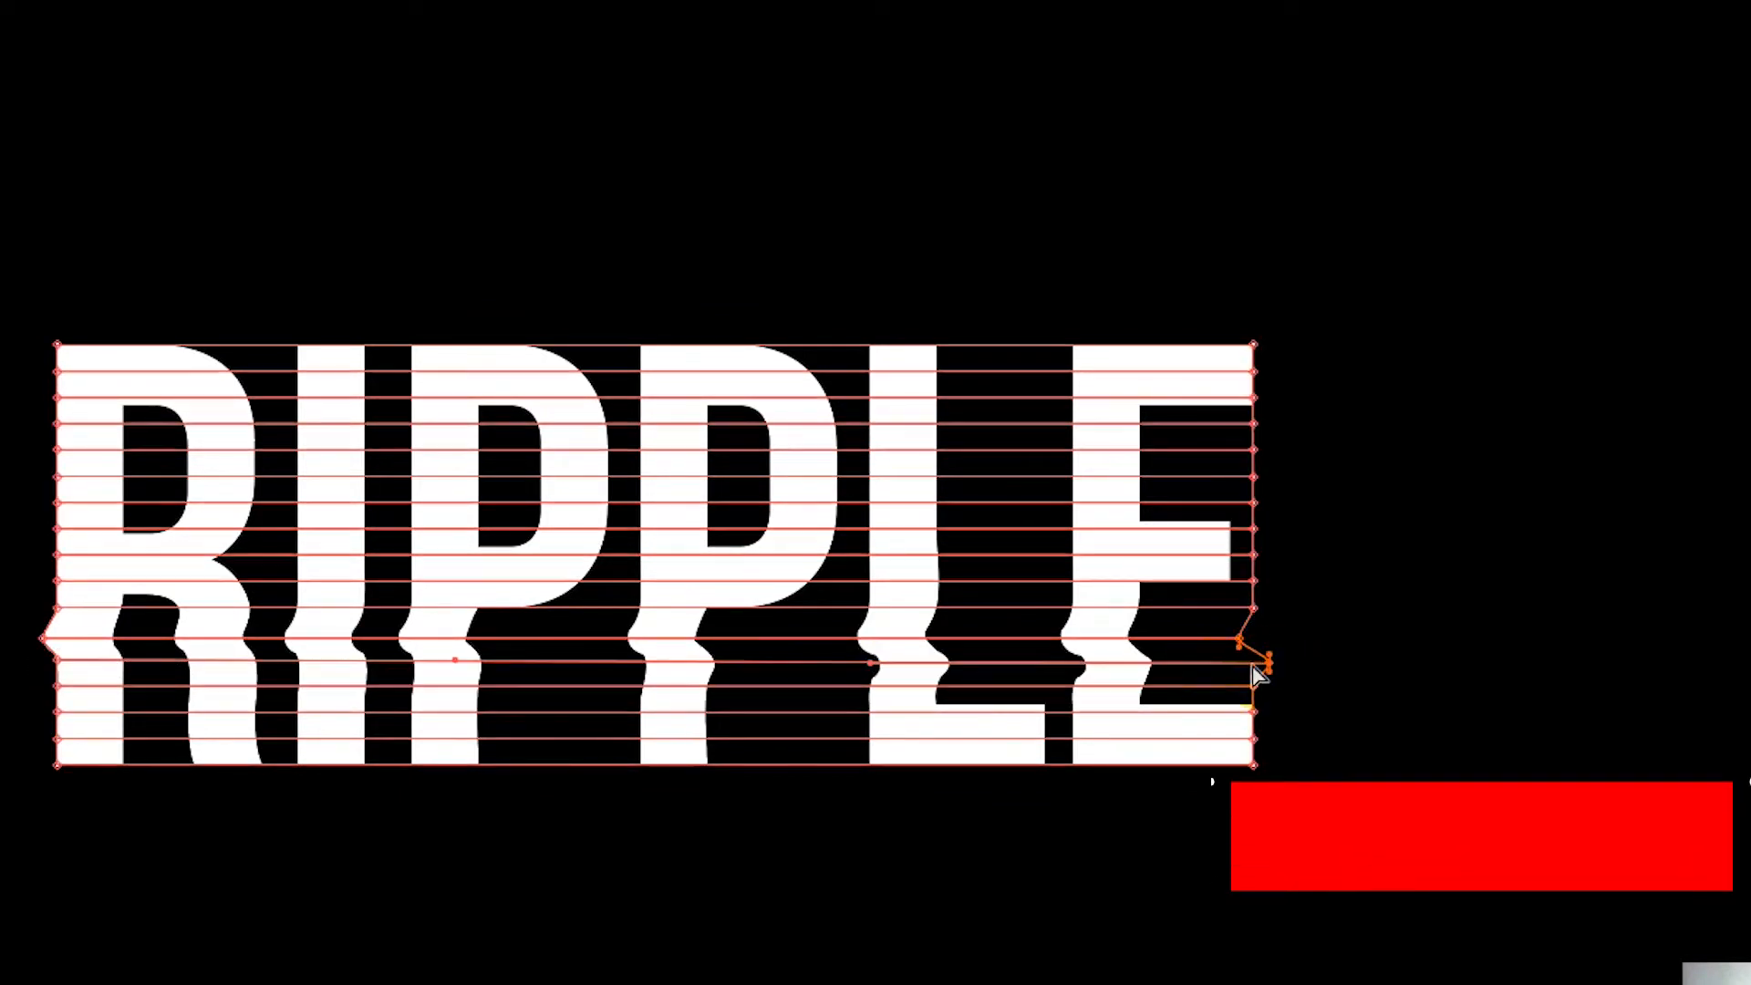
drag(54, 671, 50, 698)
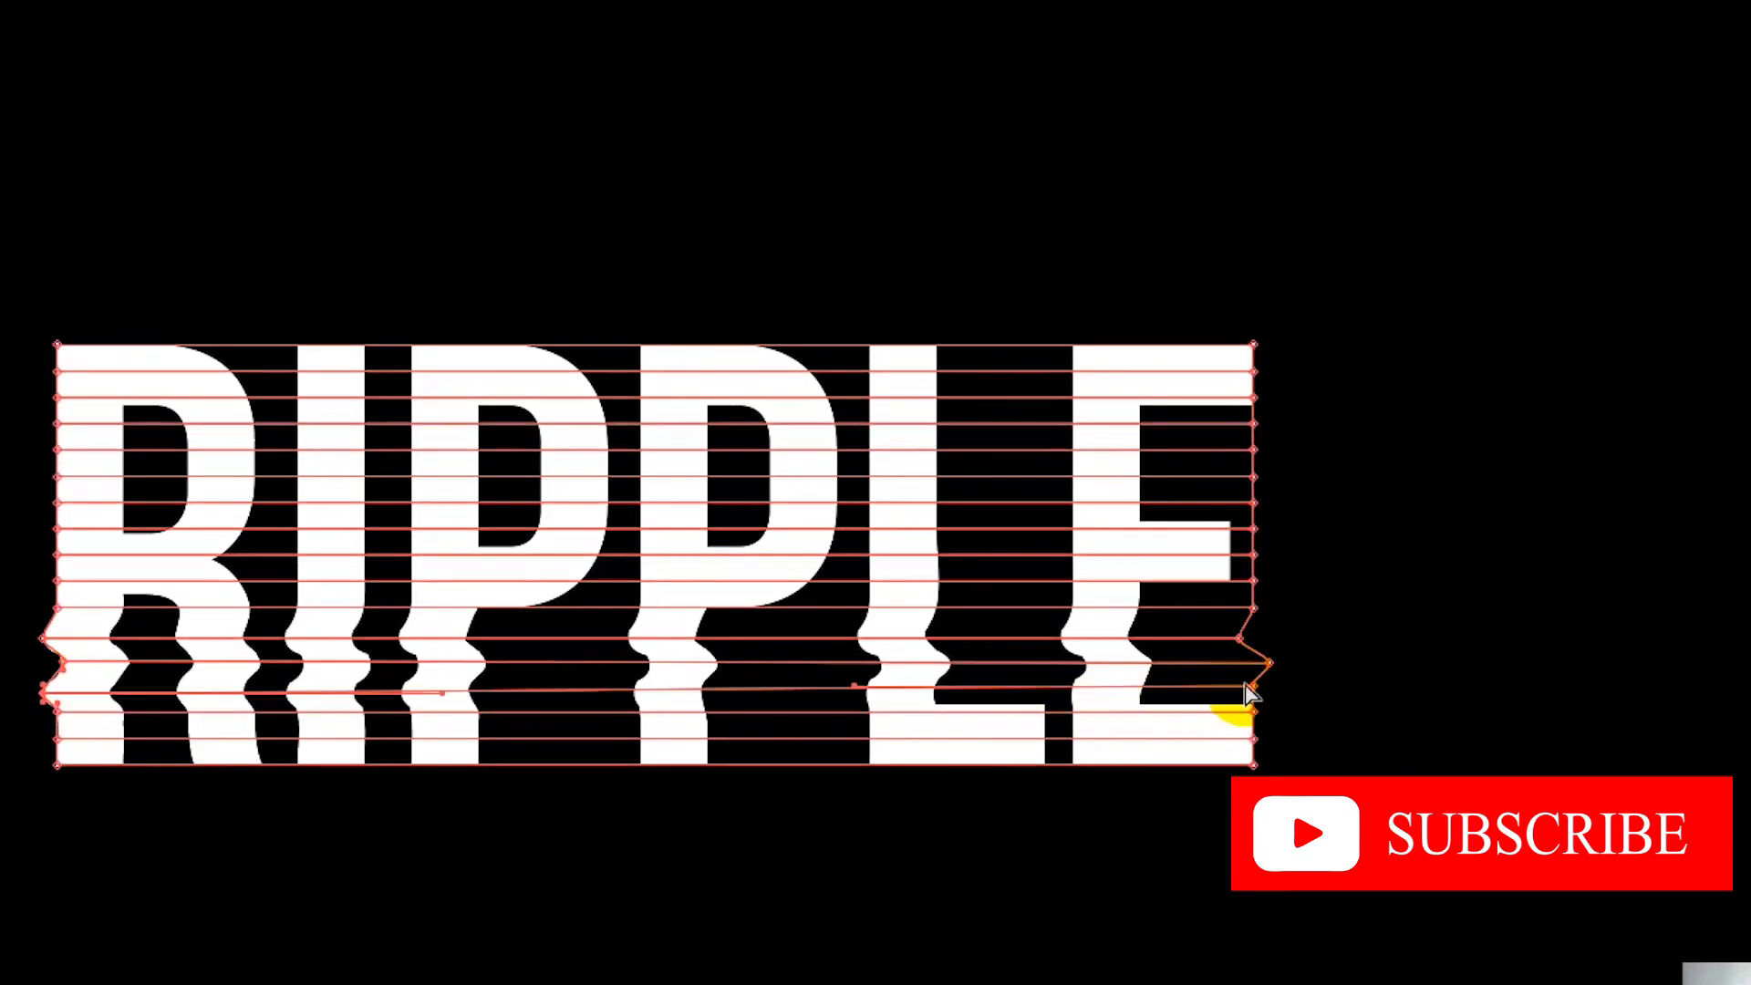
drag(1255, 697, 1236, 692)
drag(57, 712, 66, 716)
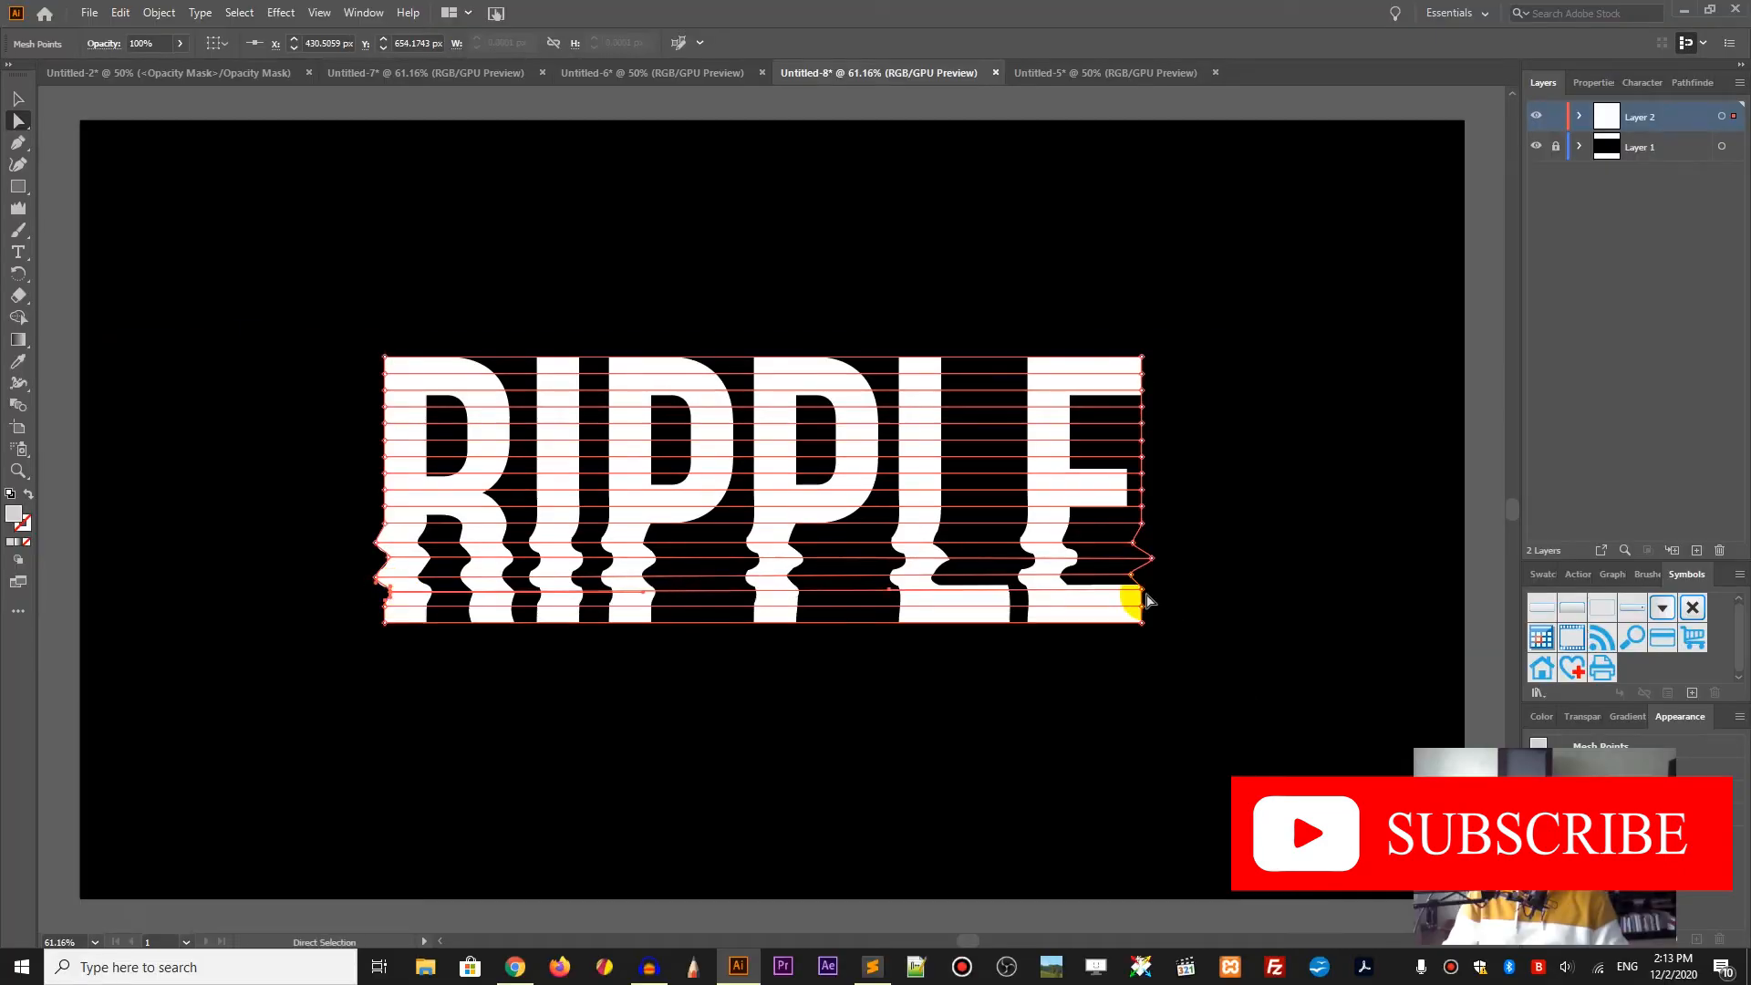
drag(390, 608, 378, 613)
drag(1146, 606, 1139, 607)
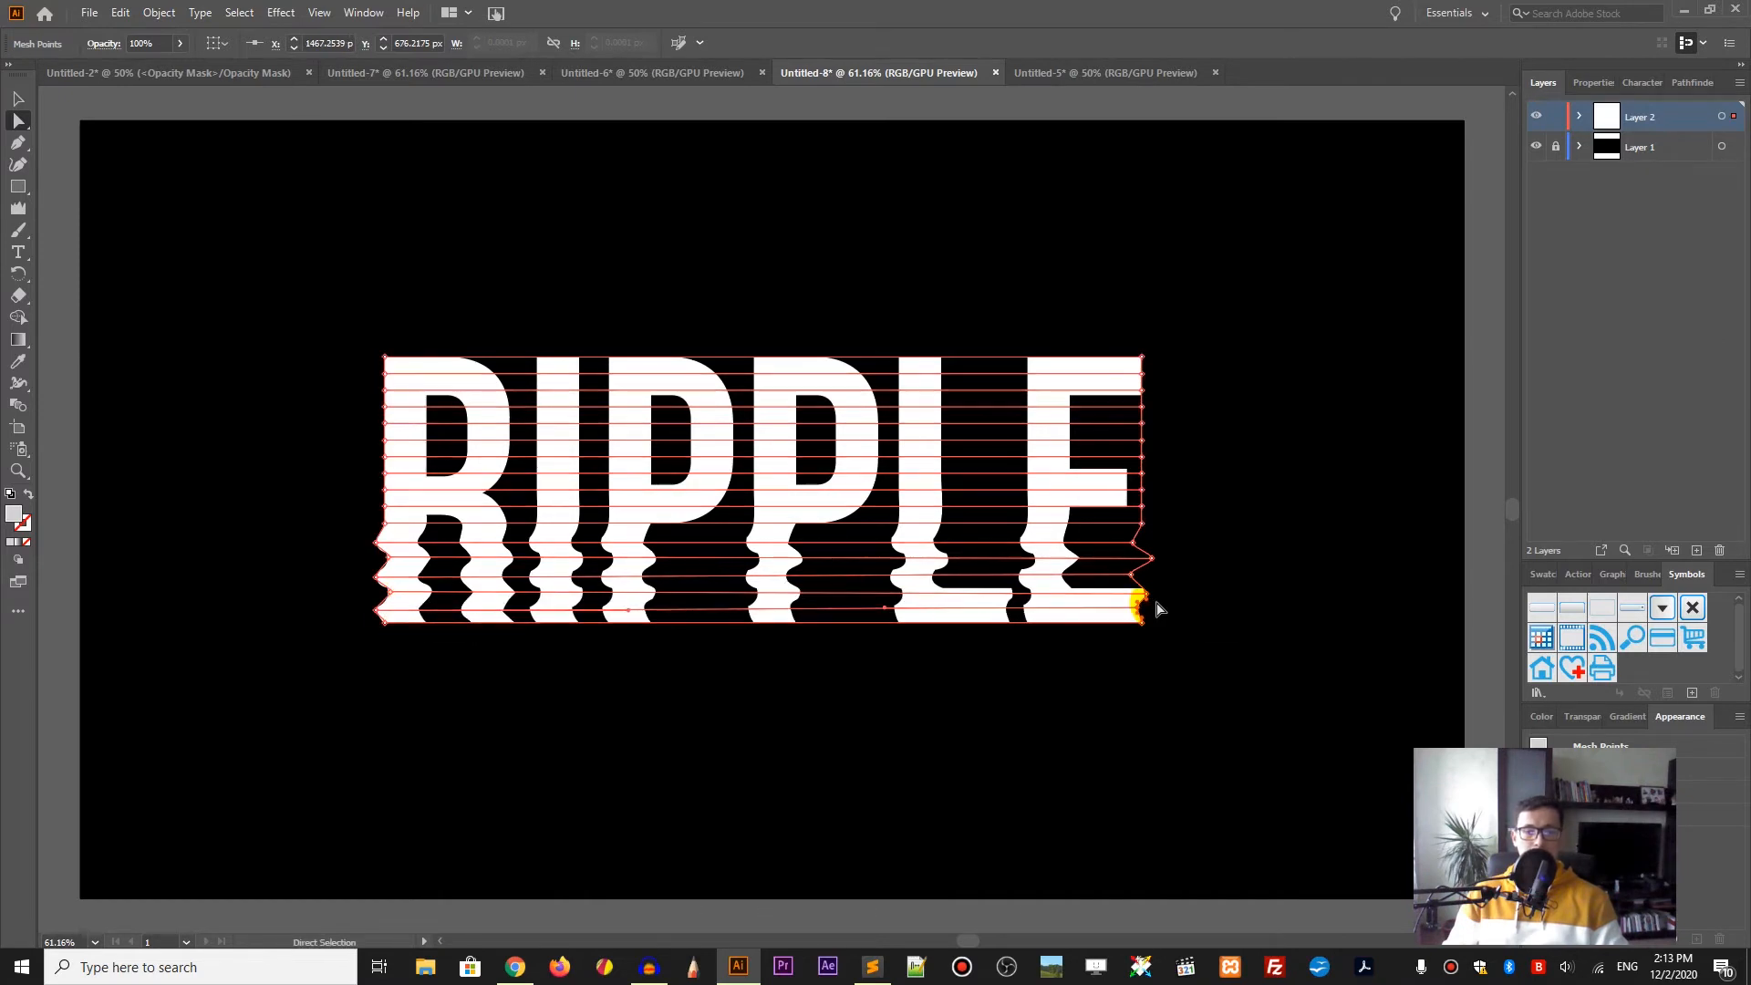
click(1155, 615)
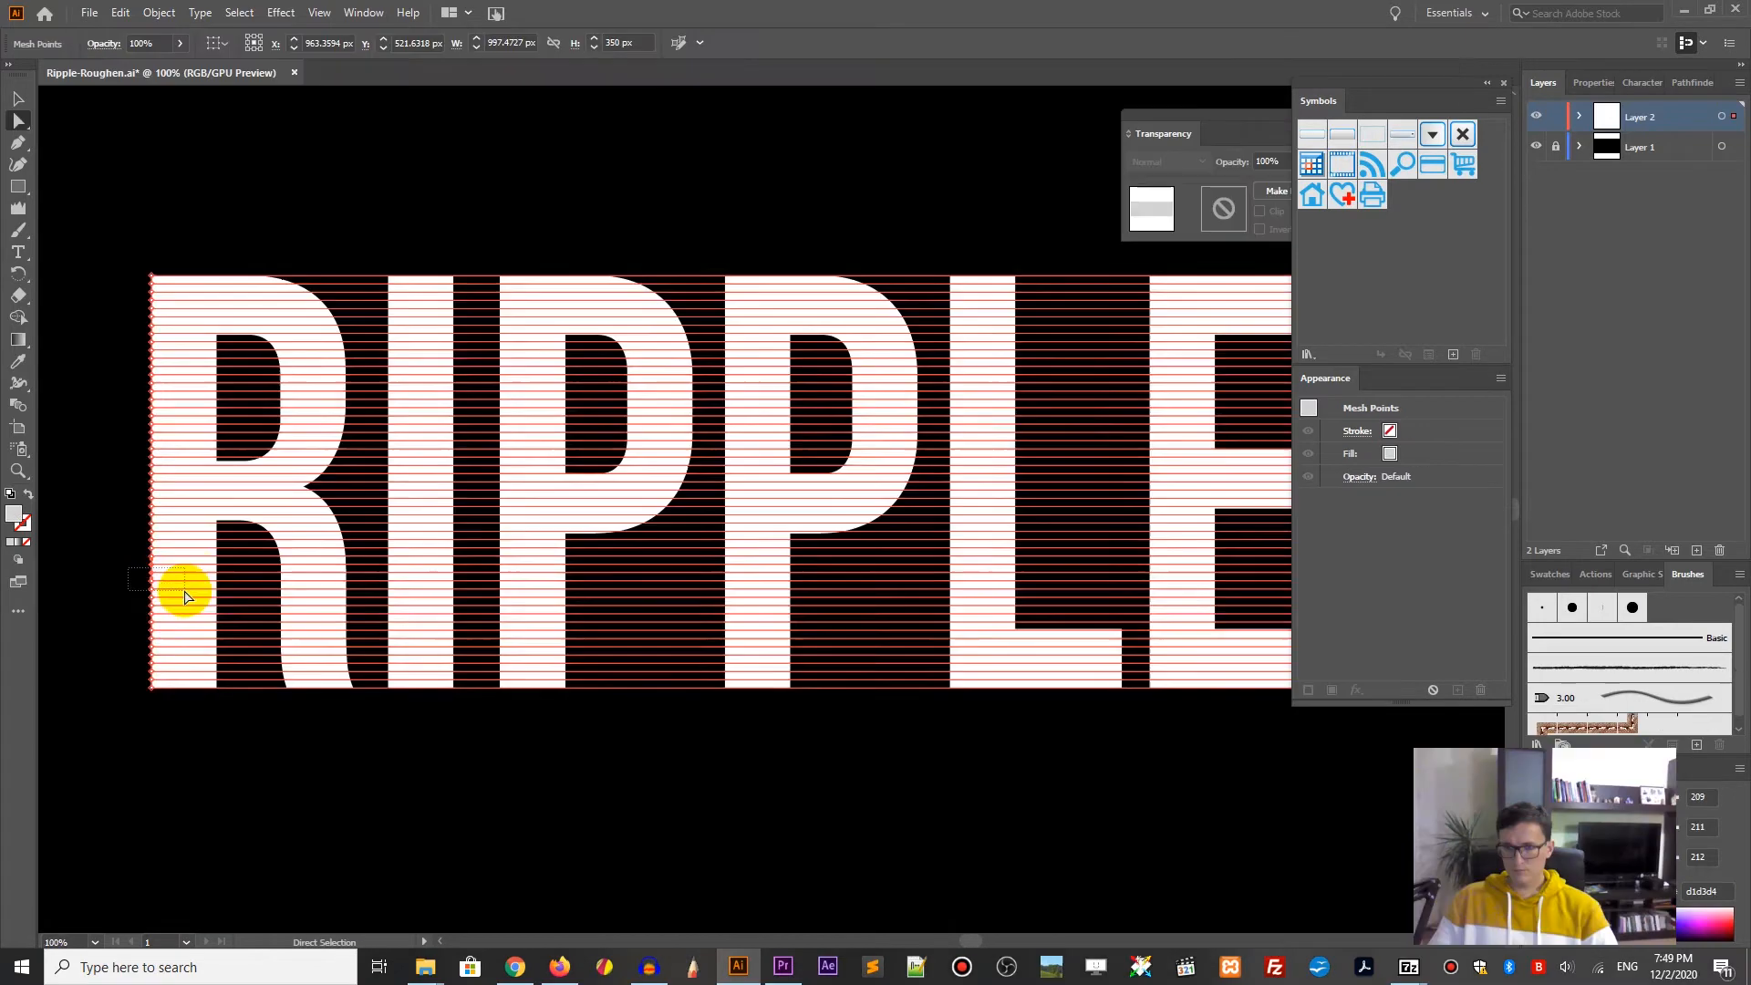
Step: Pull more left and right edge mesh points to extend the ripple along the L and E
drag(176, 587, 155, 684)
click(757, 777)
drag(187, 584, 207, 665)
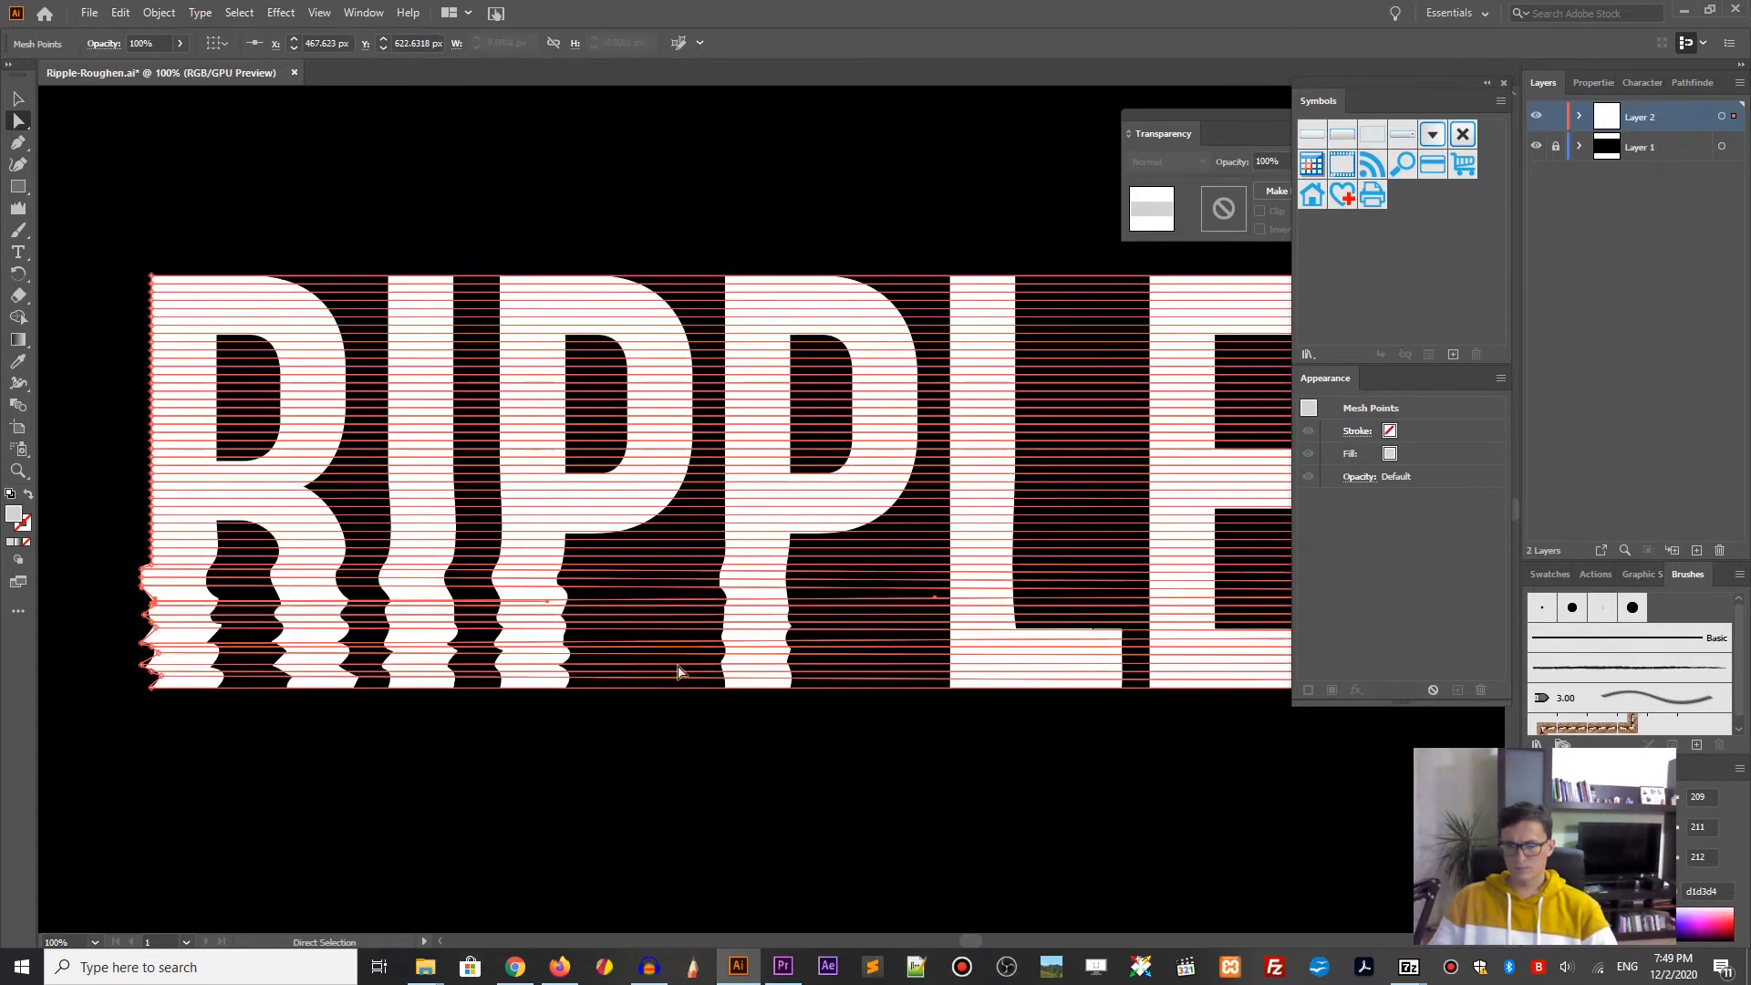
key(space)
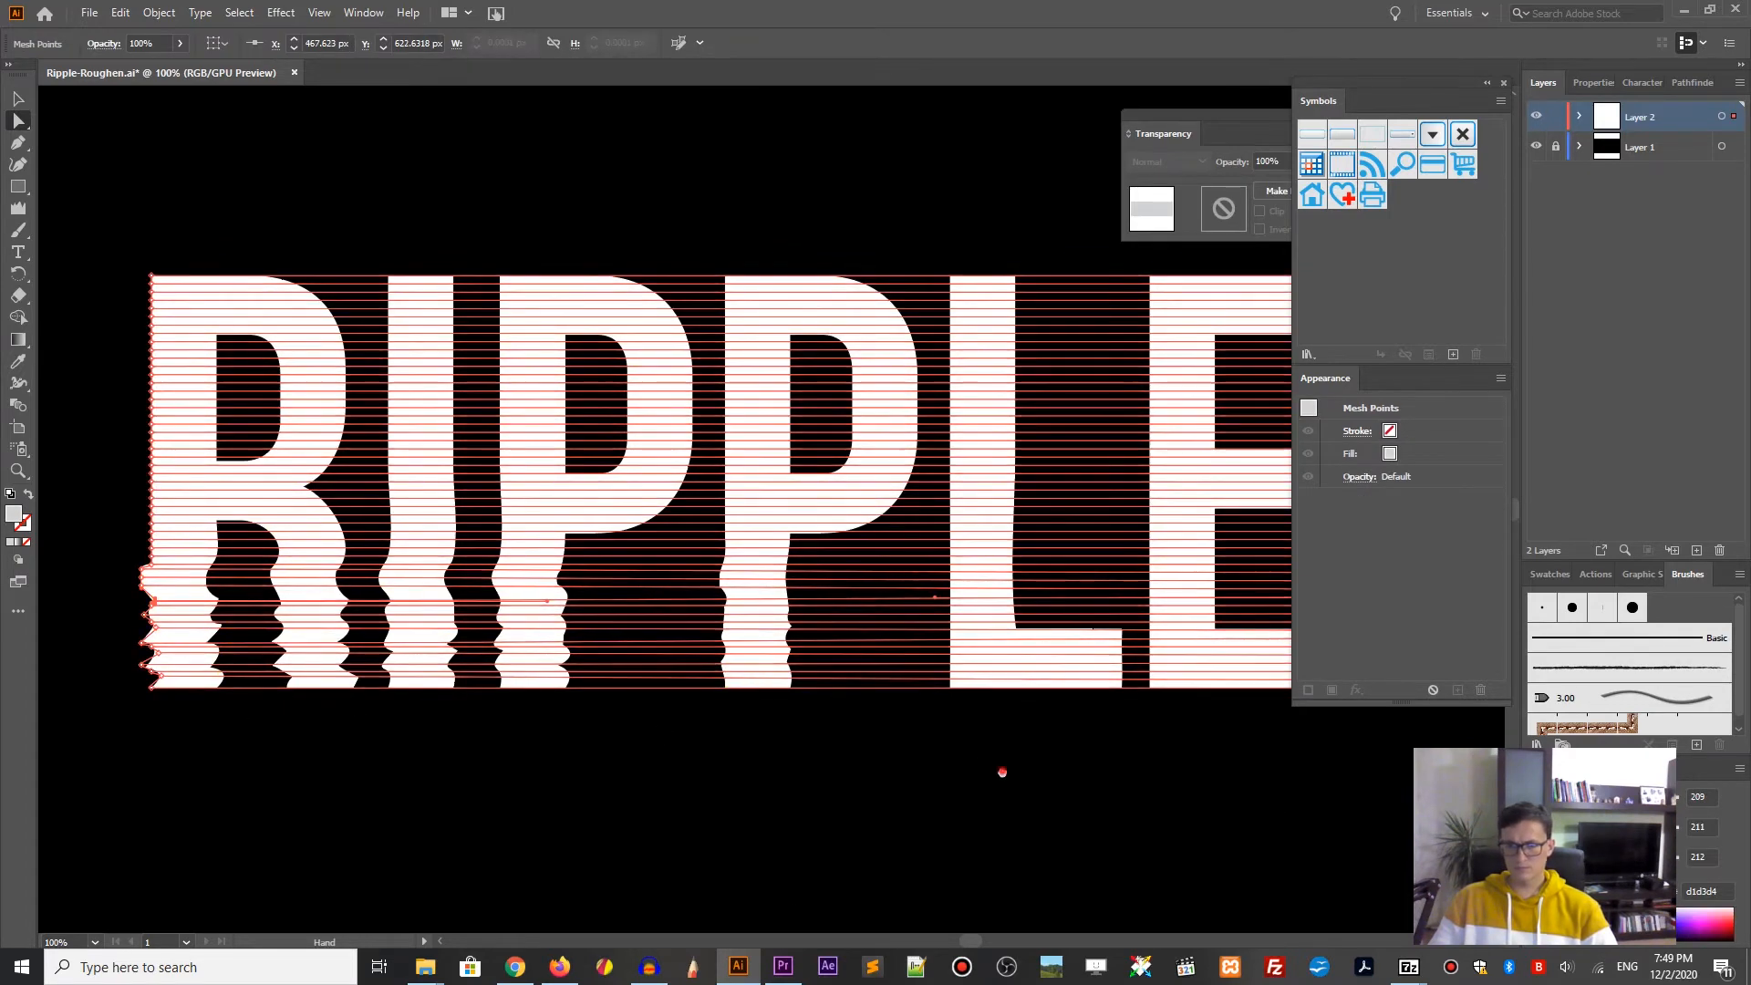
drag(1002, 773, 518, 772)
drag(844, 598, 833, 594)
mouse_move(842, 606)
mouse_down()
mouse_move(833, 621)
mouse_move(849, 626)
mouse_up()
drag(843, 637, 839, 667)
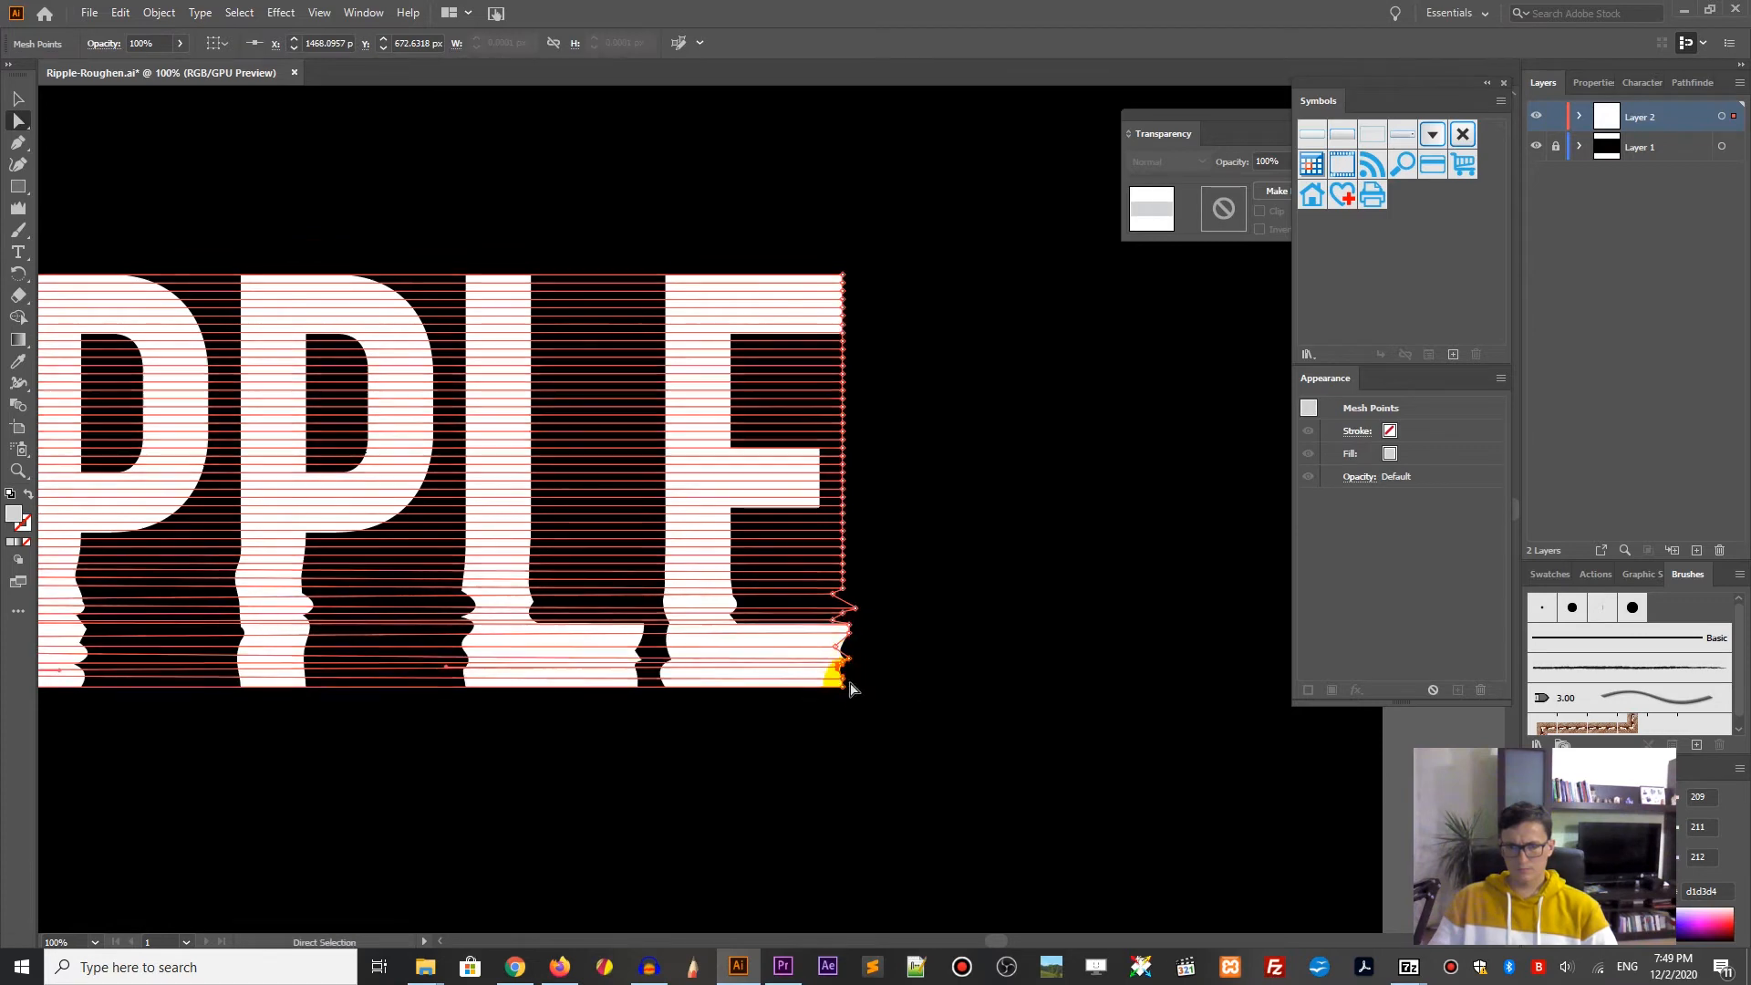
click(958, 617)
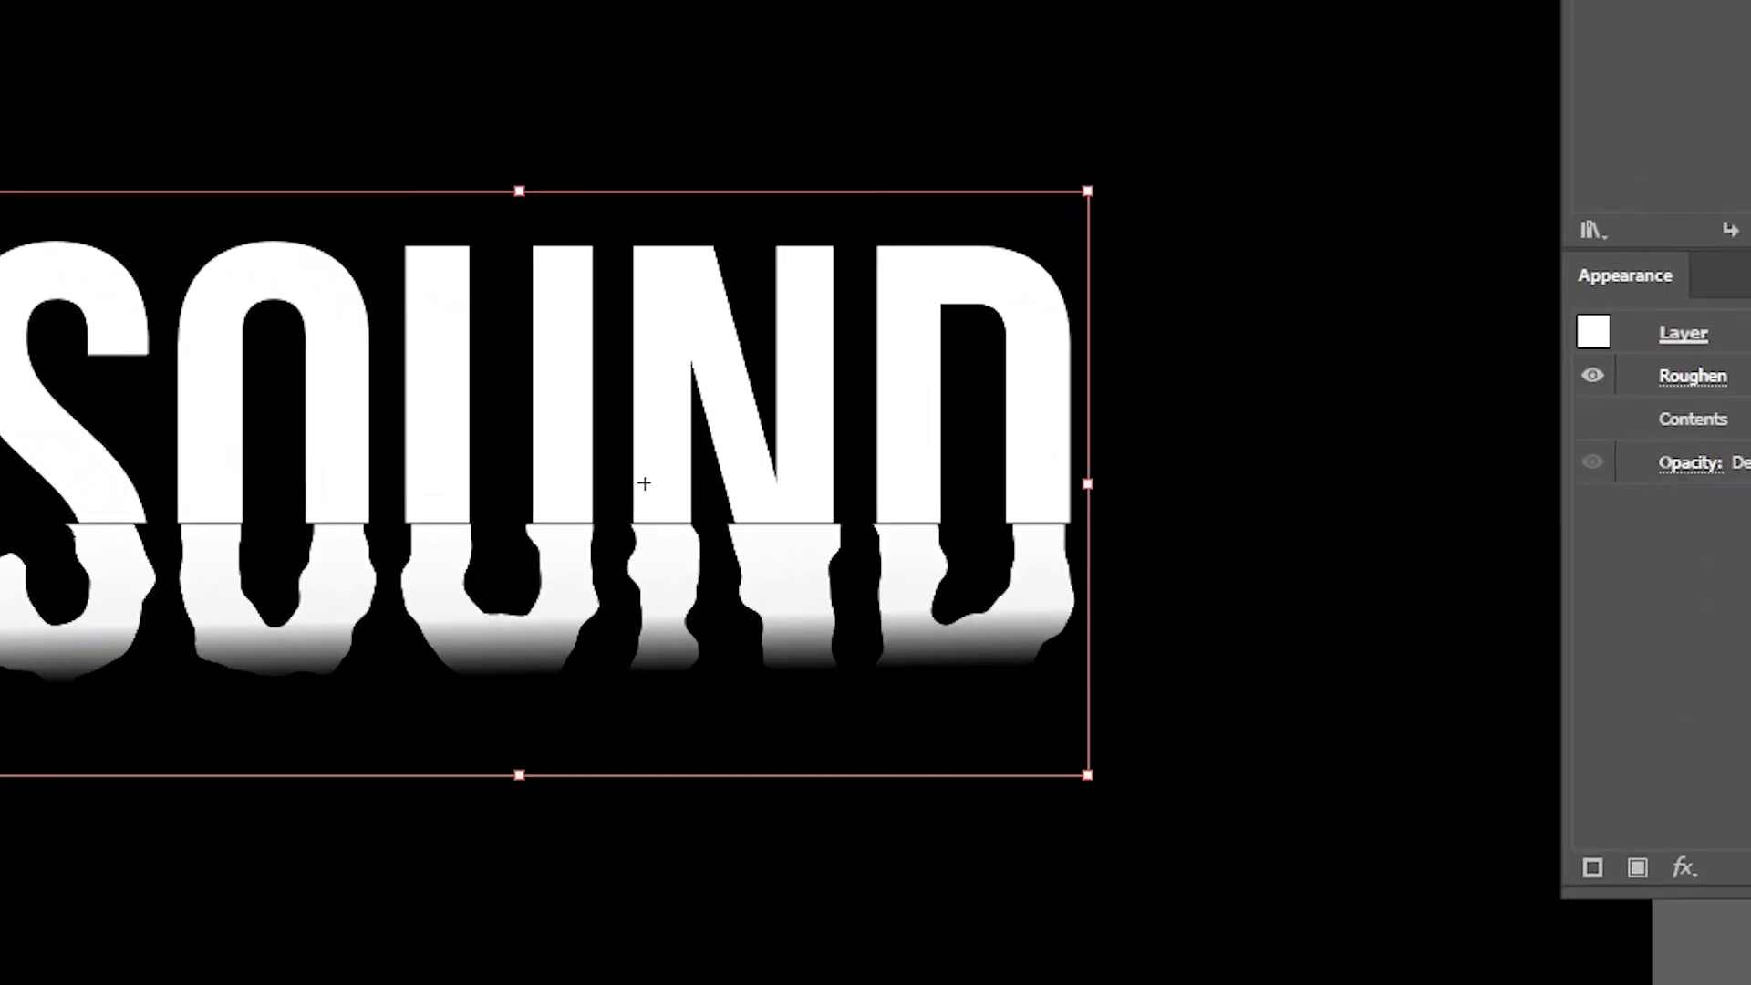
Step: Raise the SOUND lettering's Roughen detail for spikier edges, then return to the RIPPLE document
click(1689, 381)
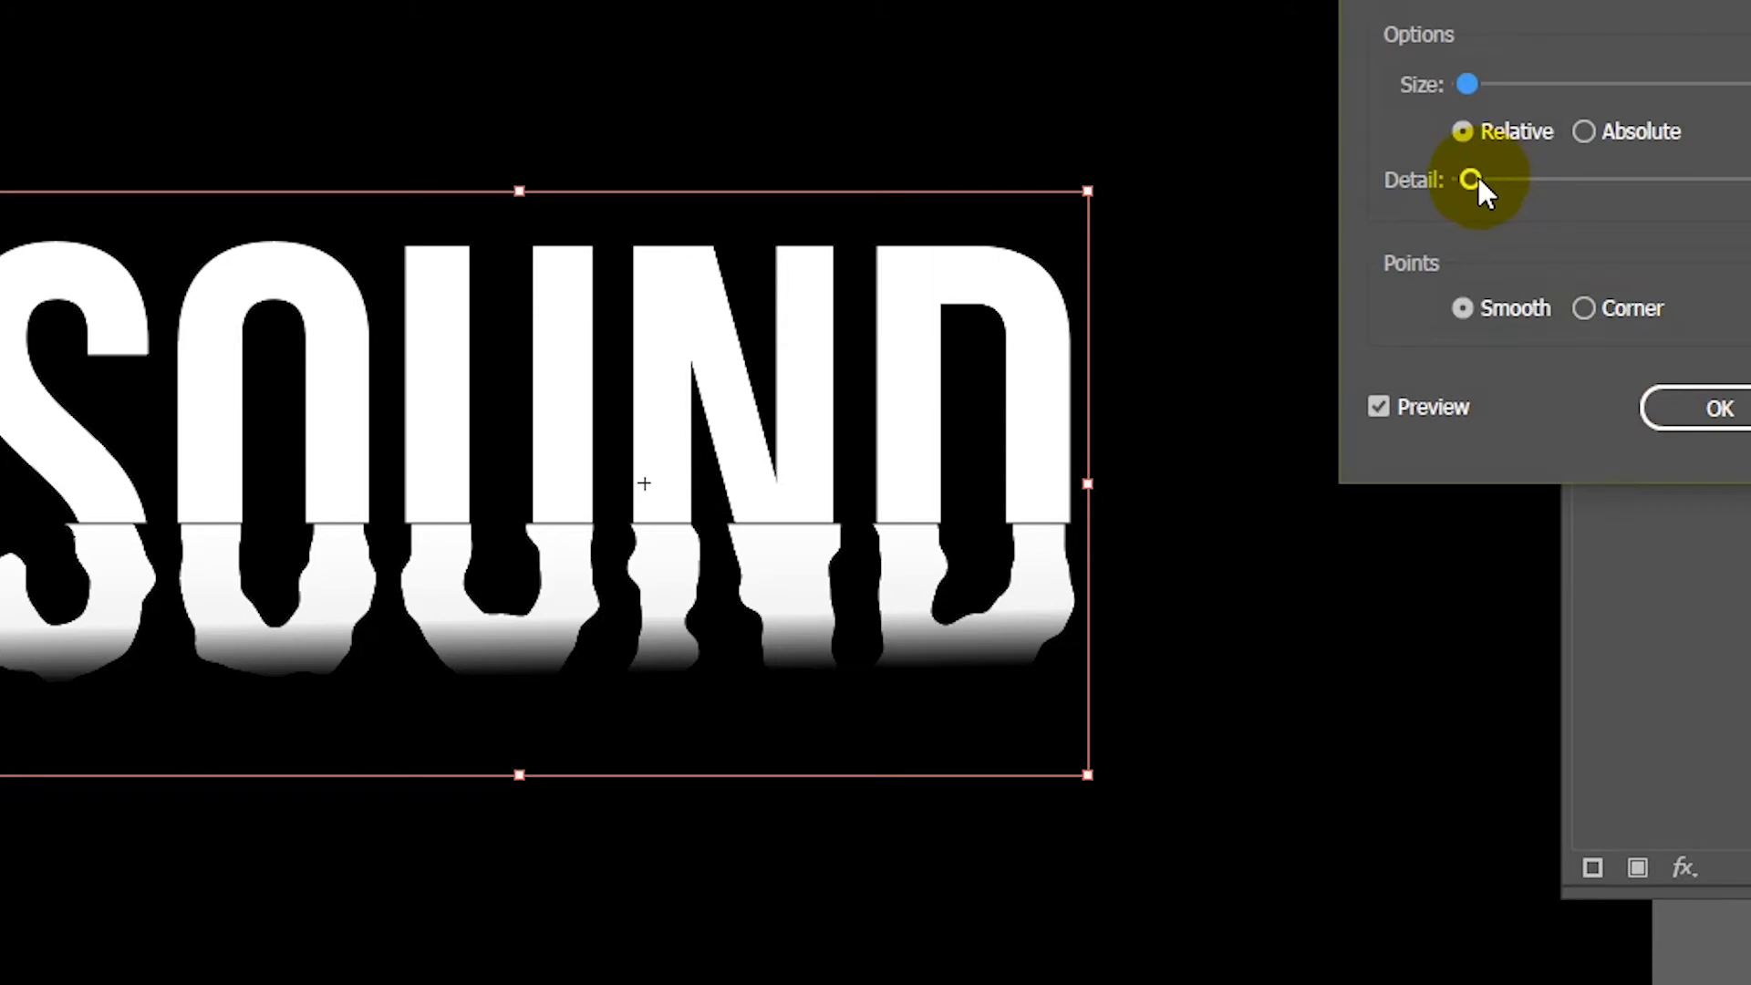
drag(1479, 179, 1580, 184)
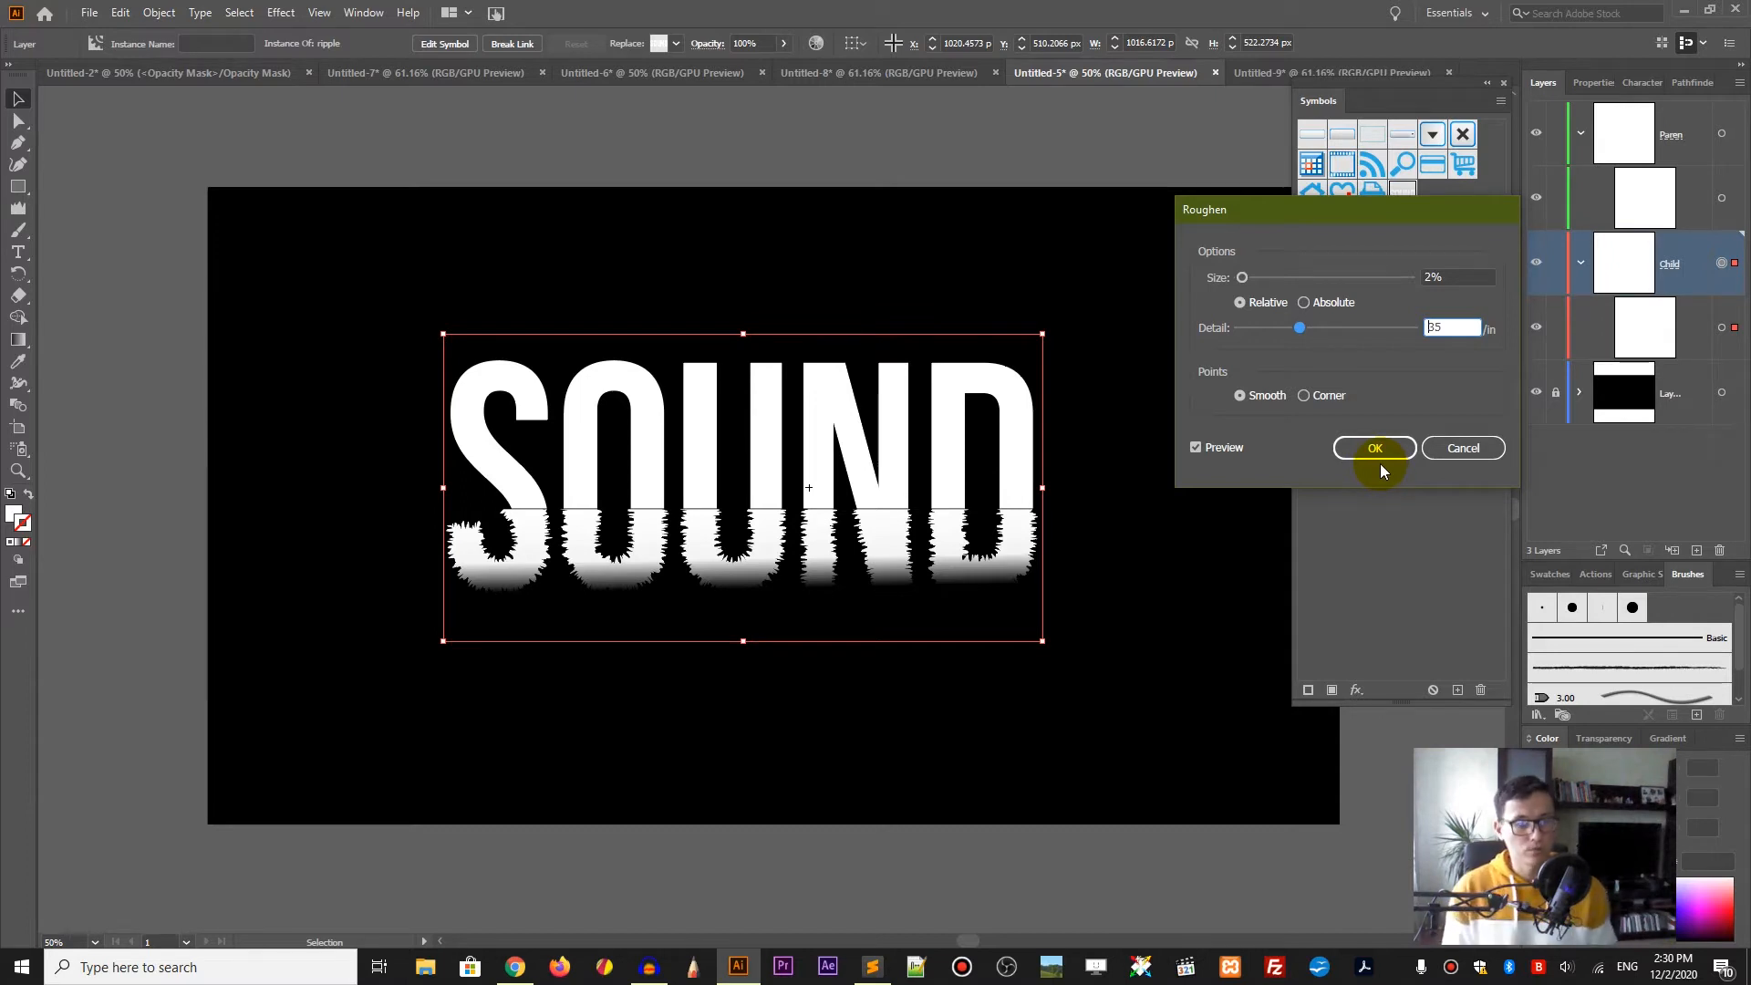
click(1372, 443)
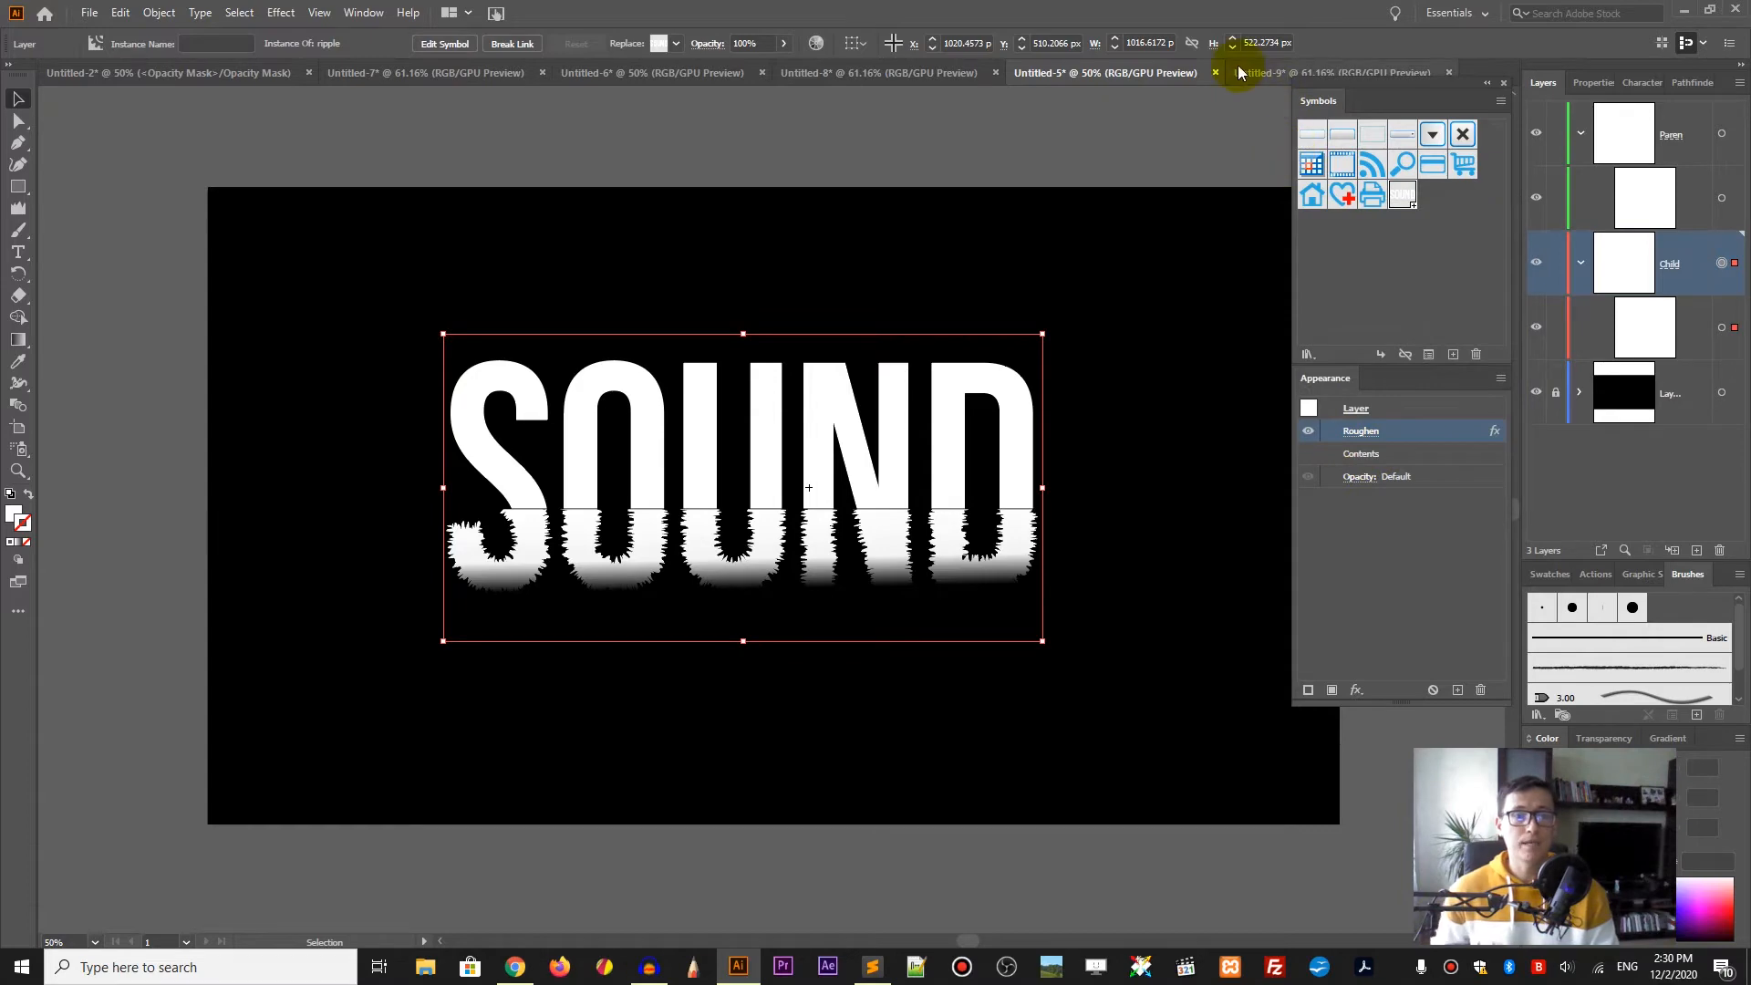
click(1239, 72)
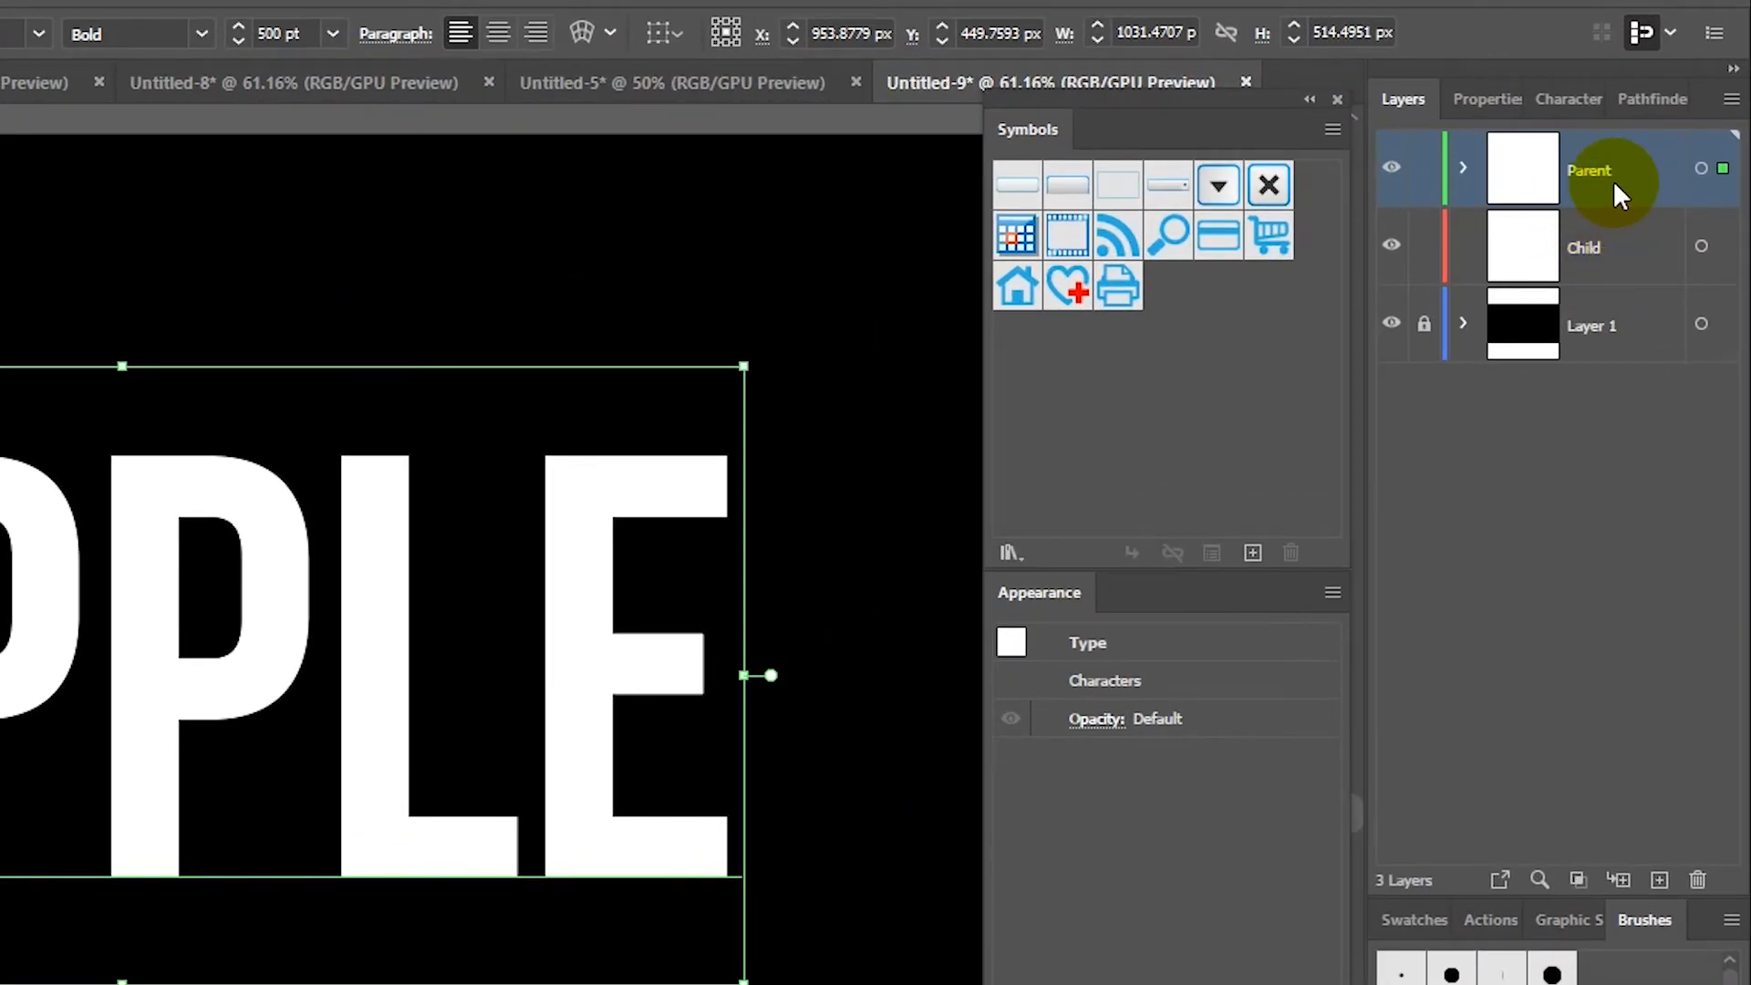
Step: Reposition the RIPPLE text and turn it into a new symbol named Ripple
drag(562, 735, 477, 789)
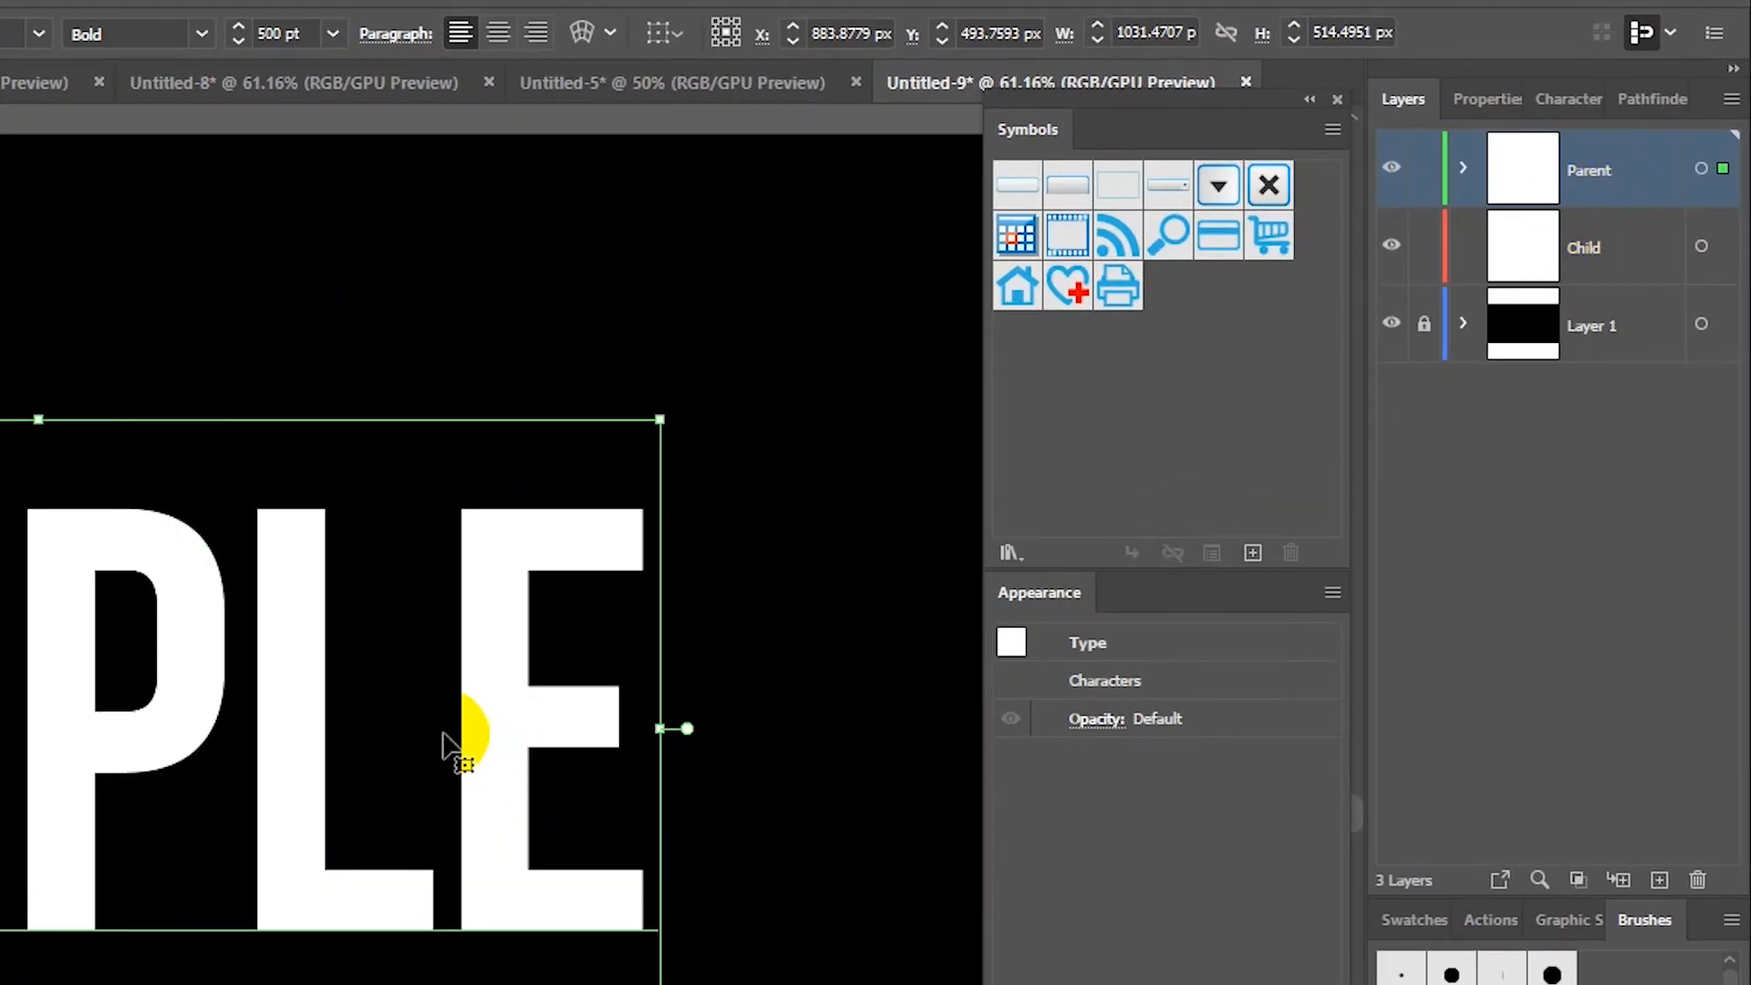
mouse_move(455, 730)
mouse_down()
mouse_move(381, 529)
mouse_move(419, 652)
mouse_move(483, 699)
mouse_move(476, 722)
mouse_up()
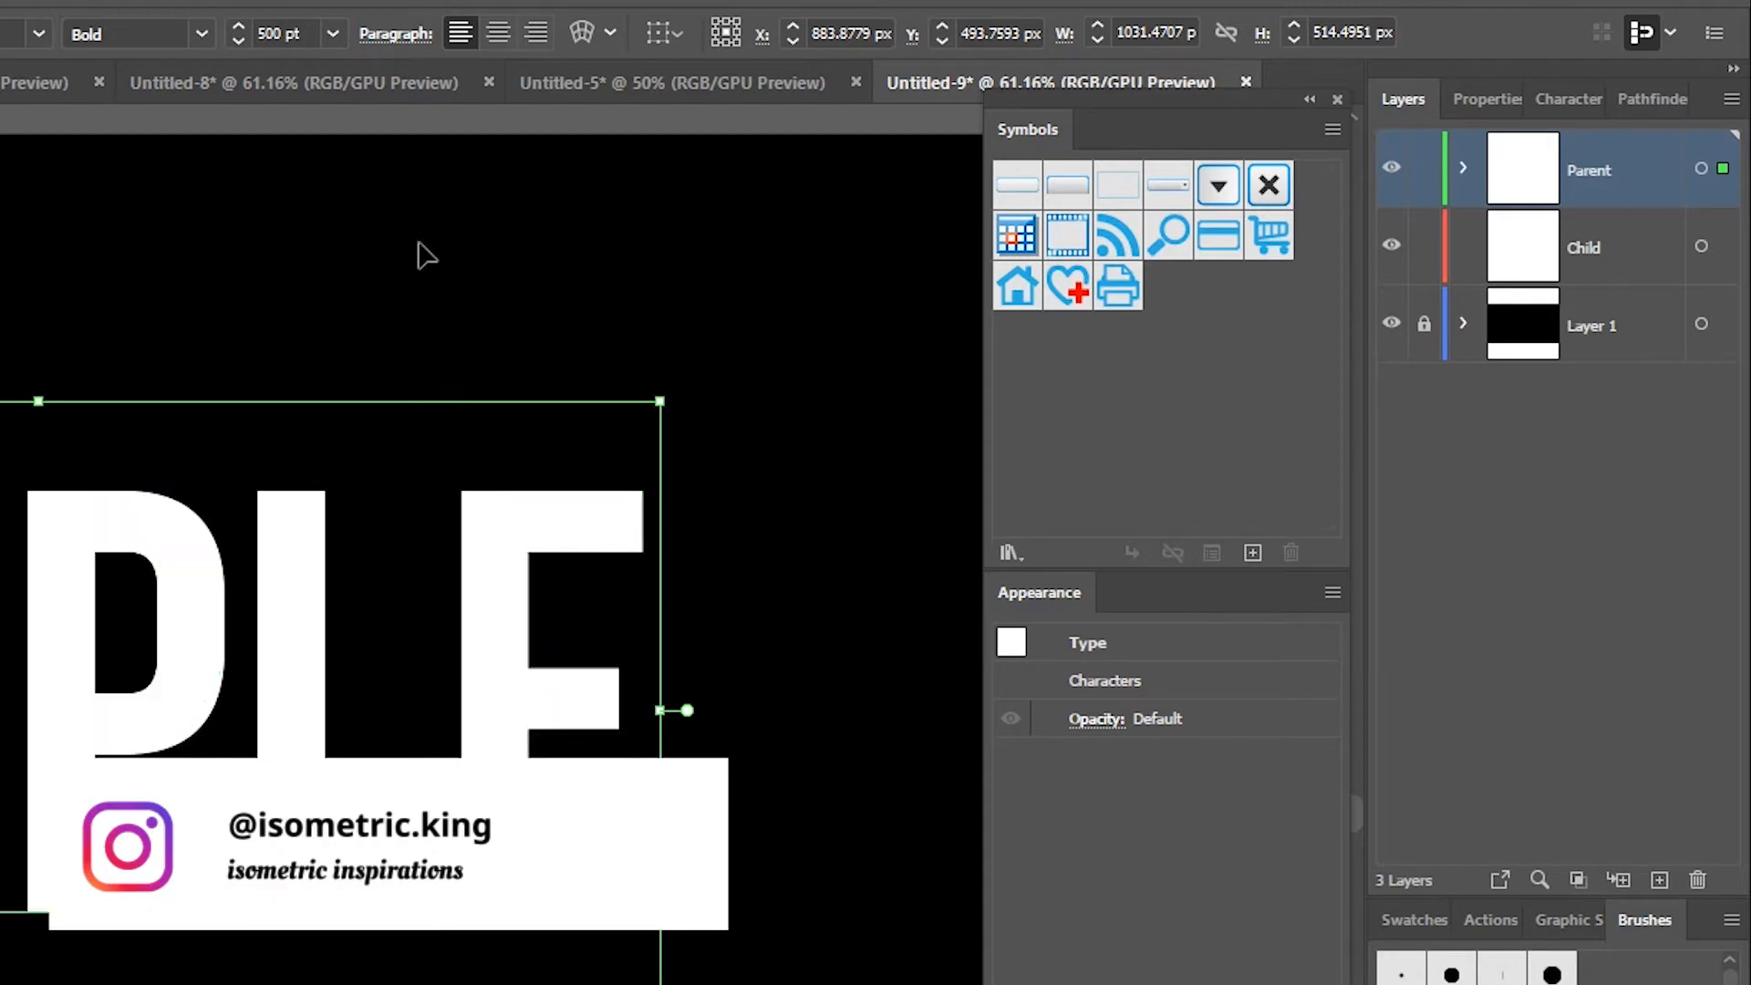
click(283, 717)
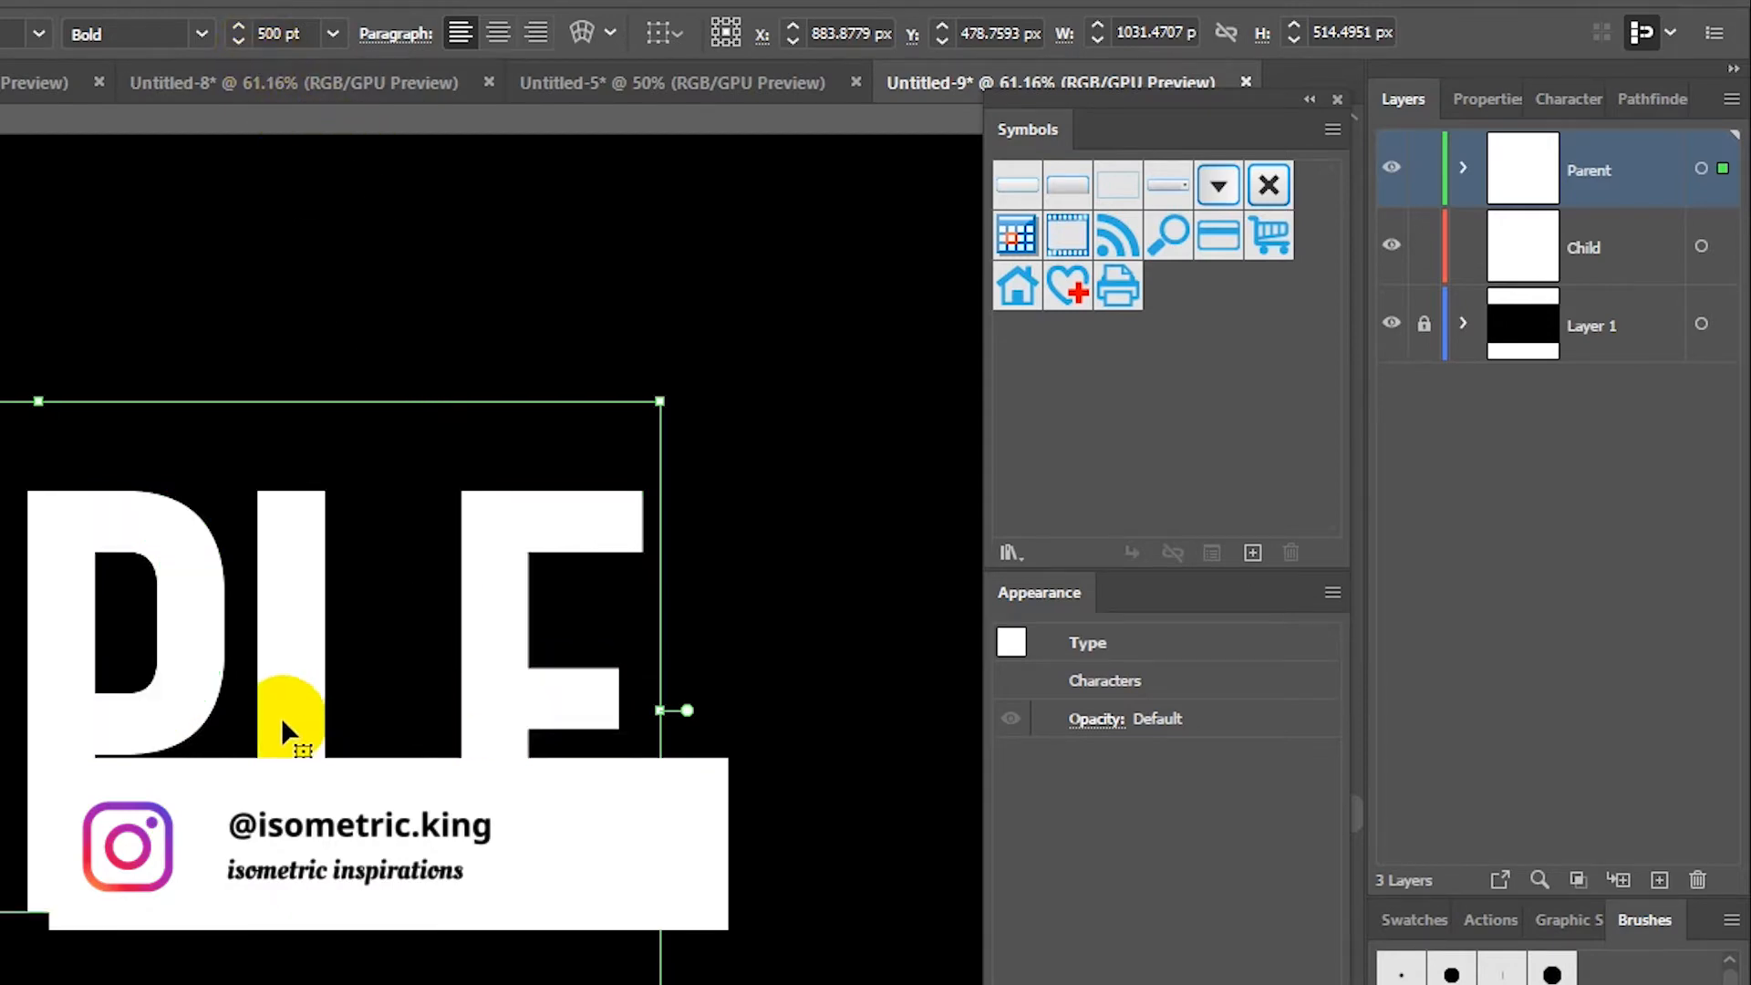
drag(281, 717, 1115, 439)
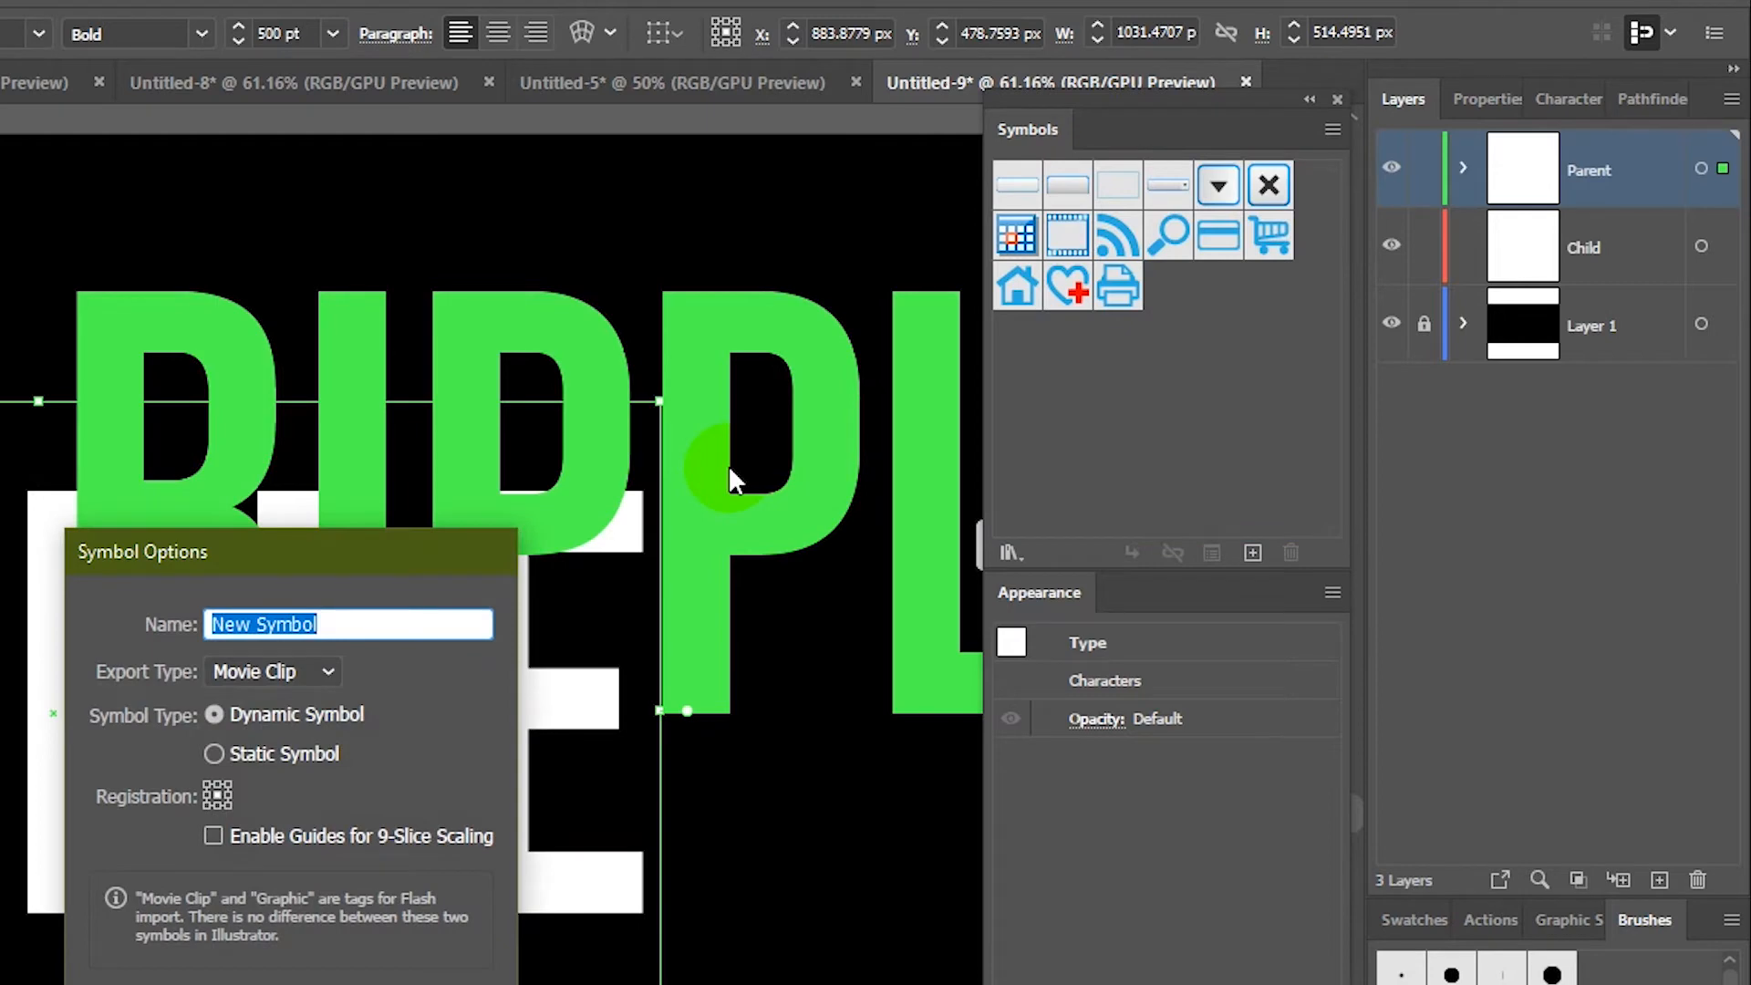
text(Ripple)
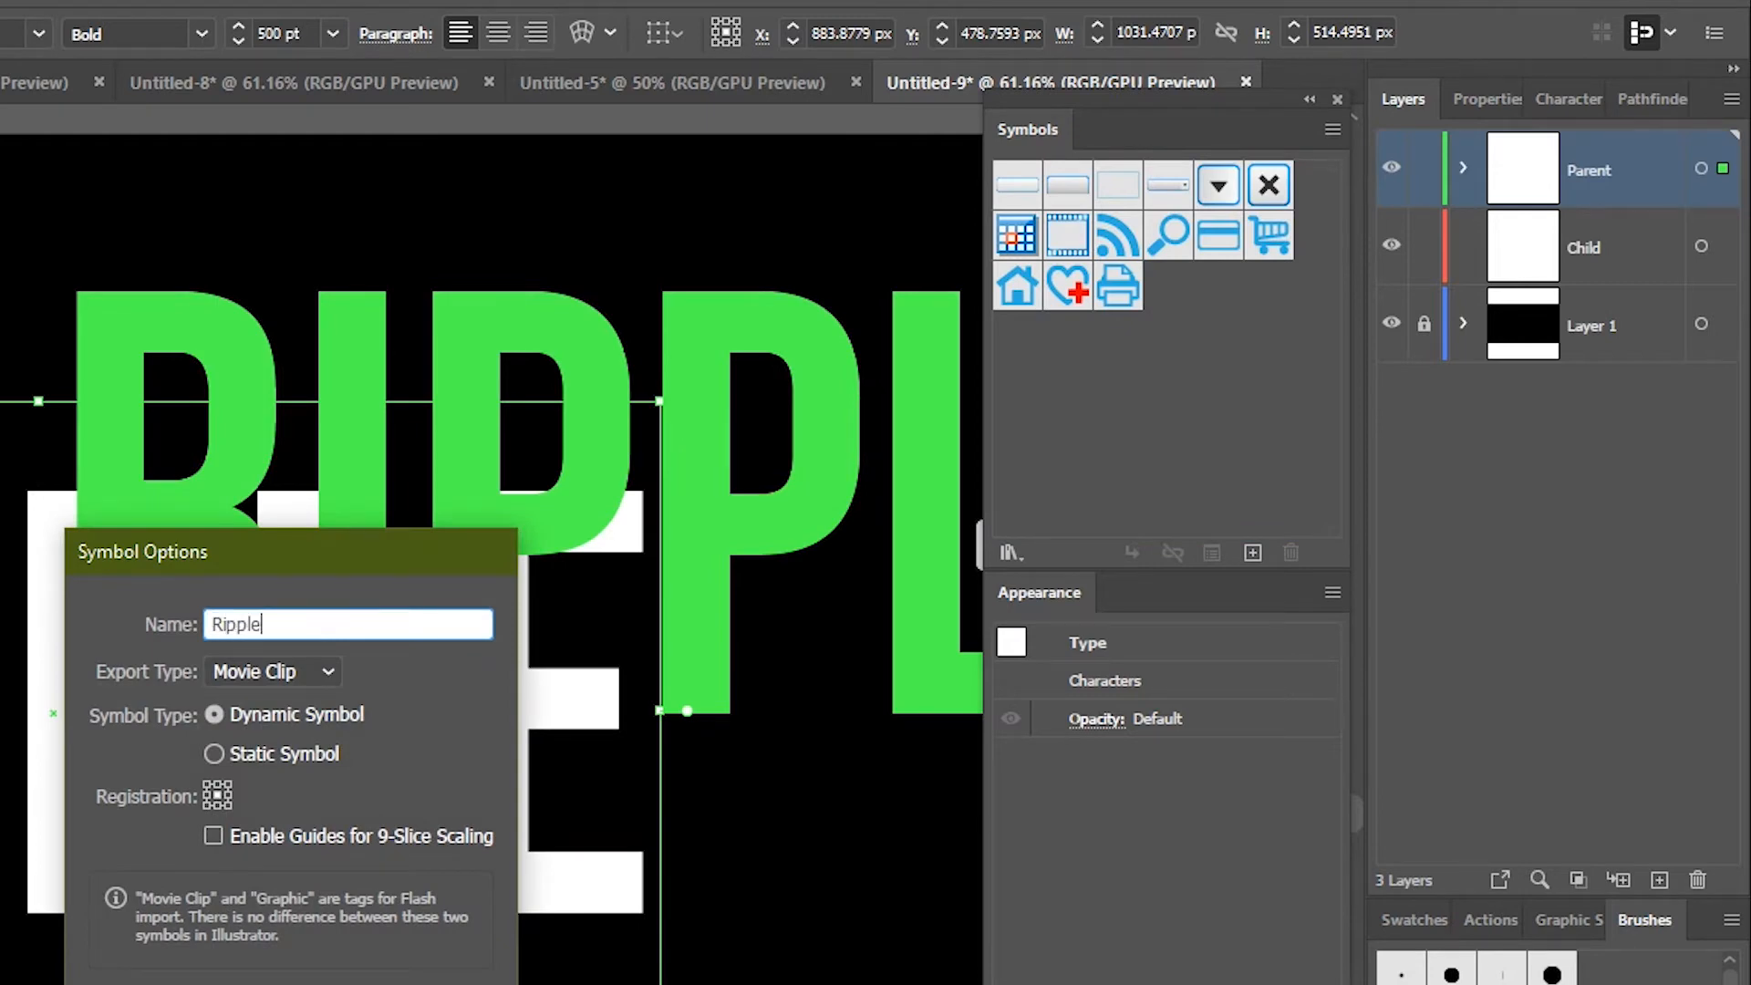
key(Return)
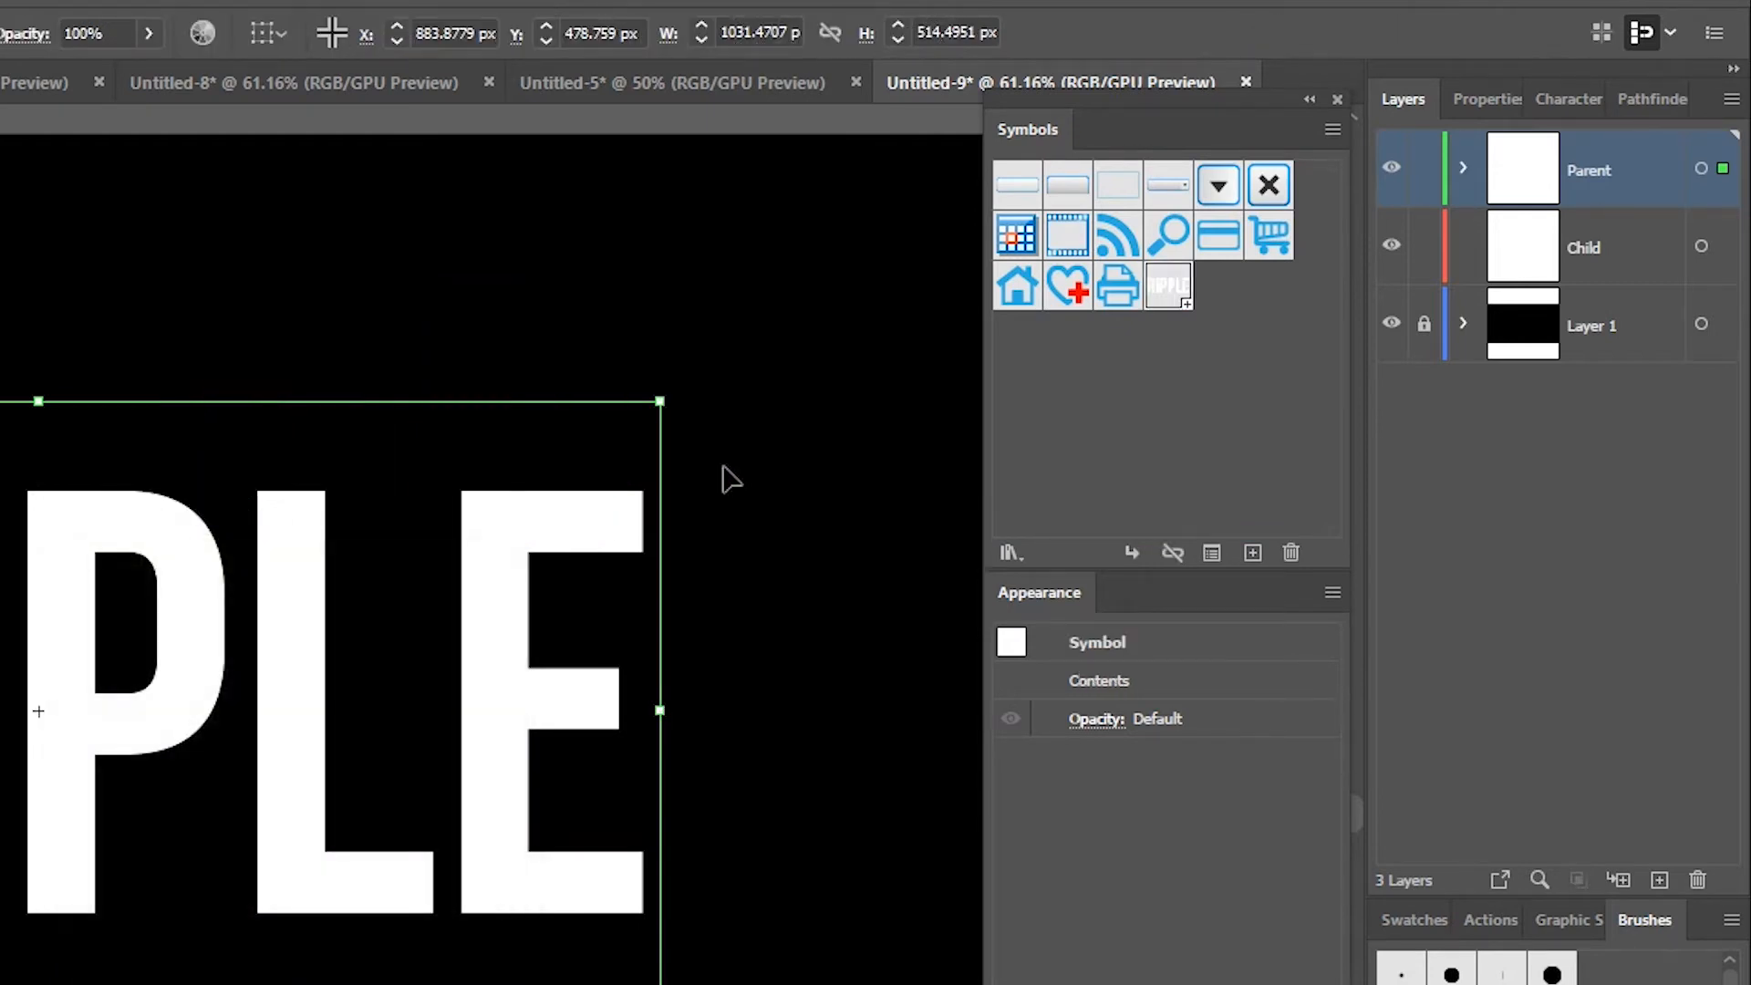
Step: Paste a copy of the symbol in place, move it to the Child layer, and target Parent in Transparency
double_click(538, 506)
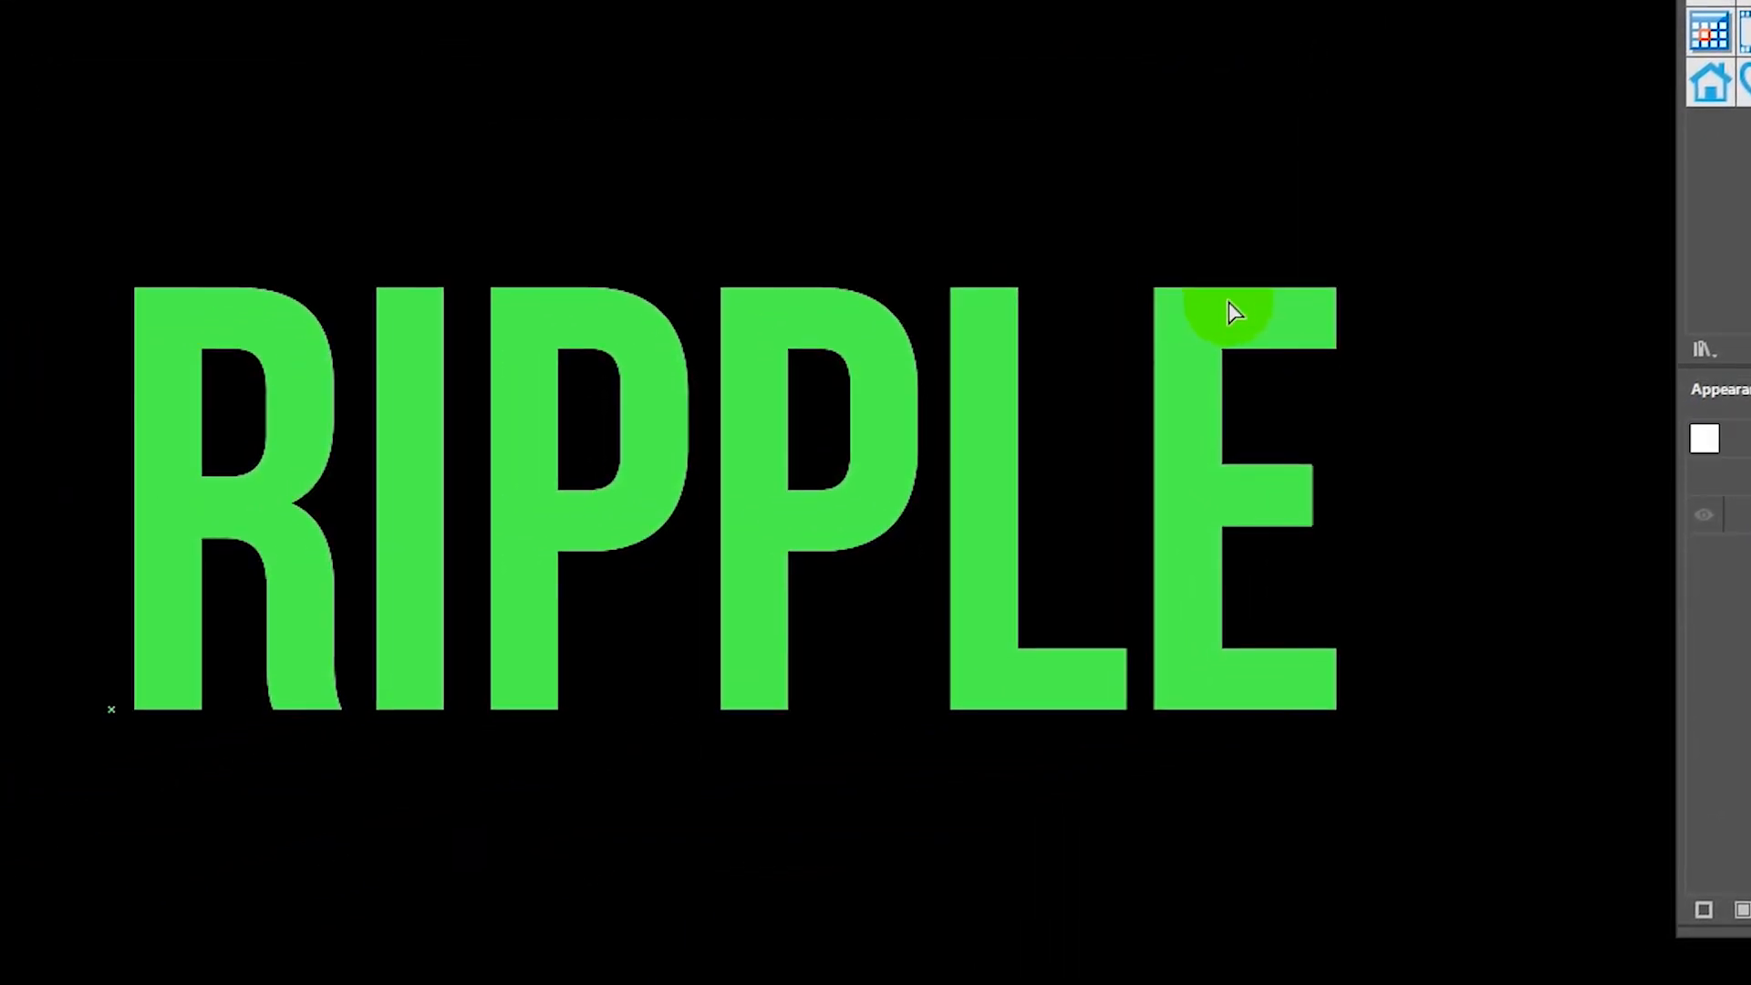
key(ctrl+c)
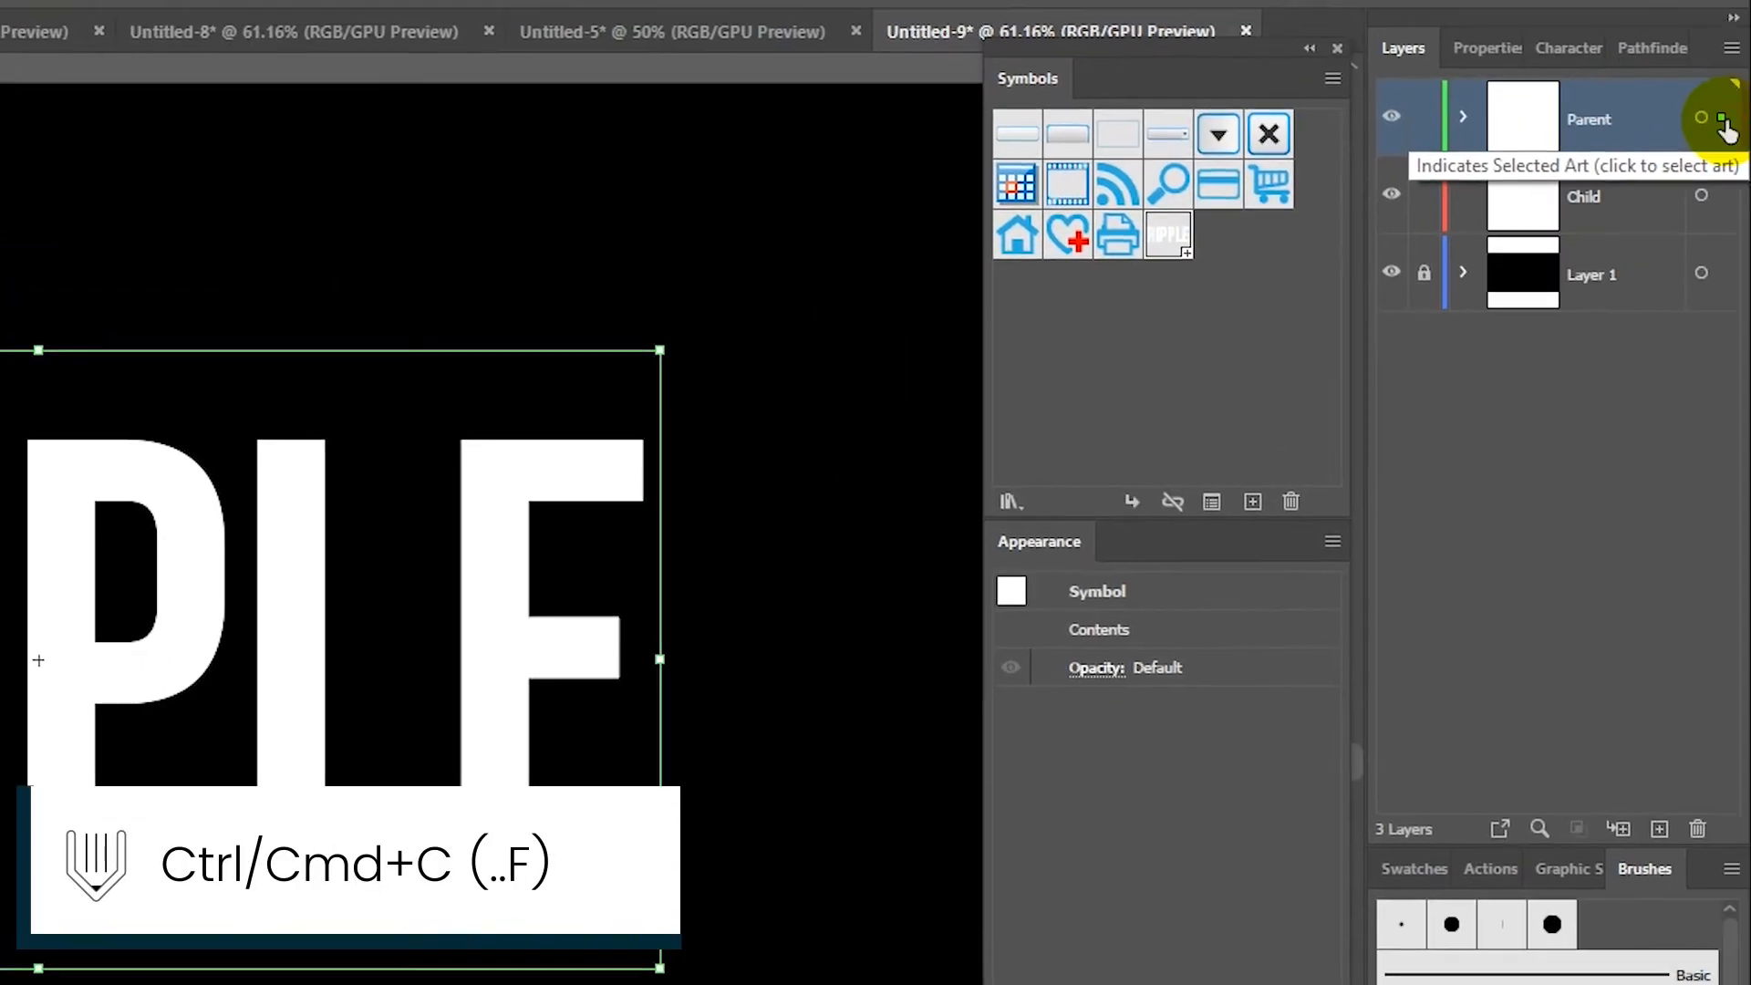
drag(1723, 119, 1724, 206)
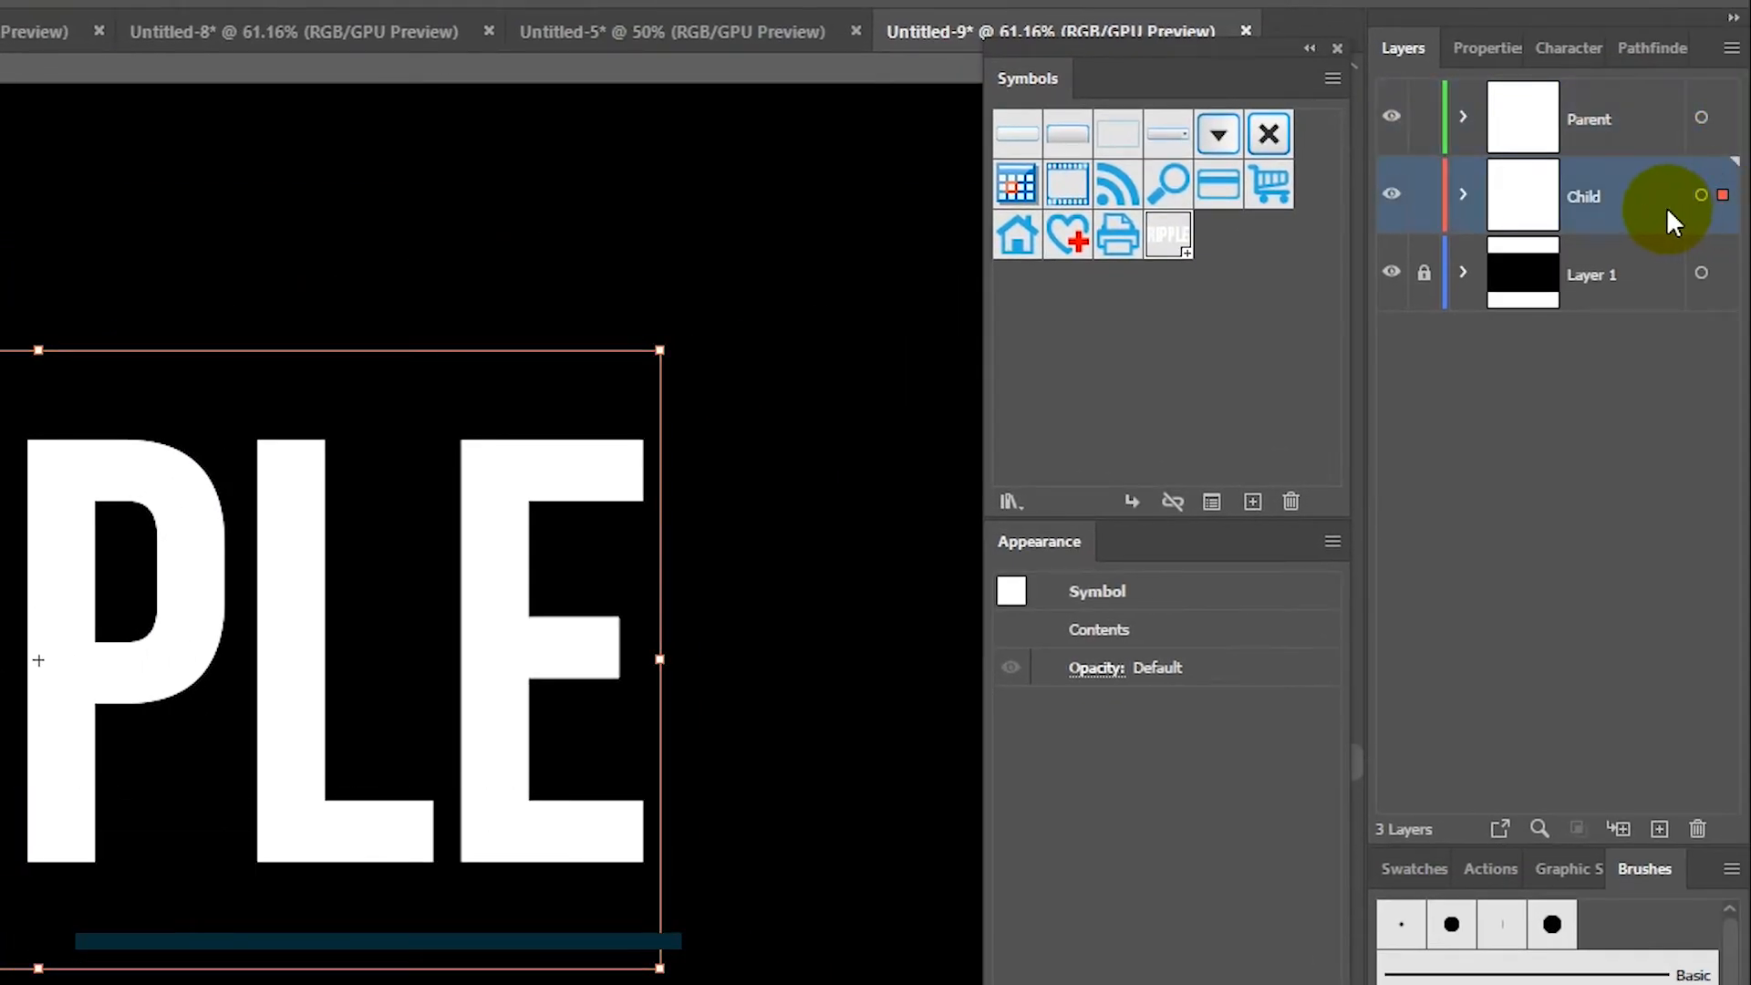
click(1702, 119)
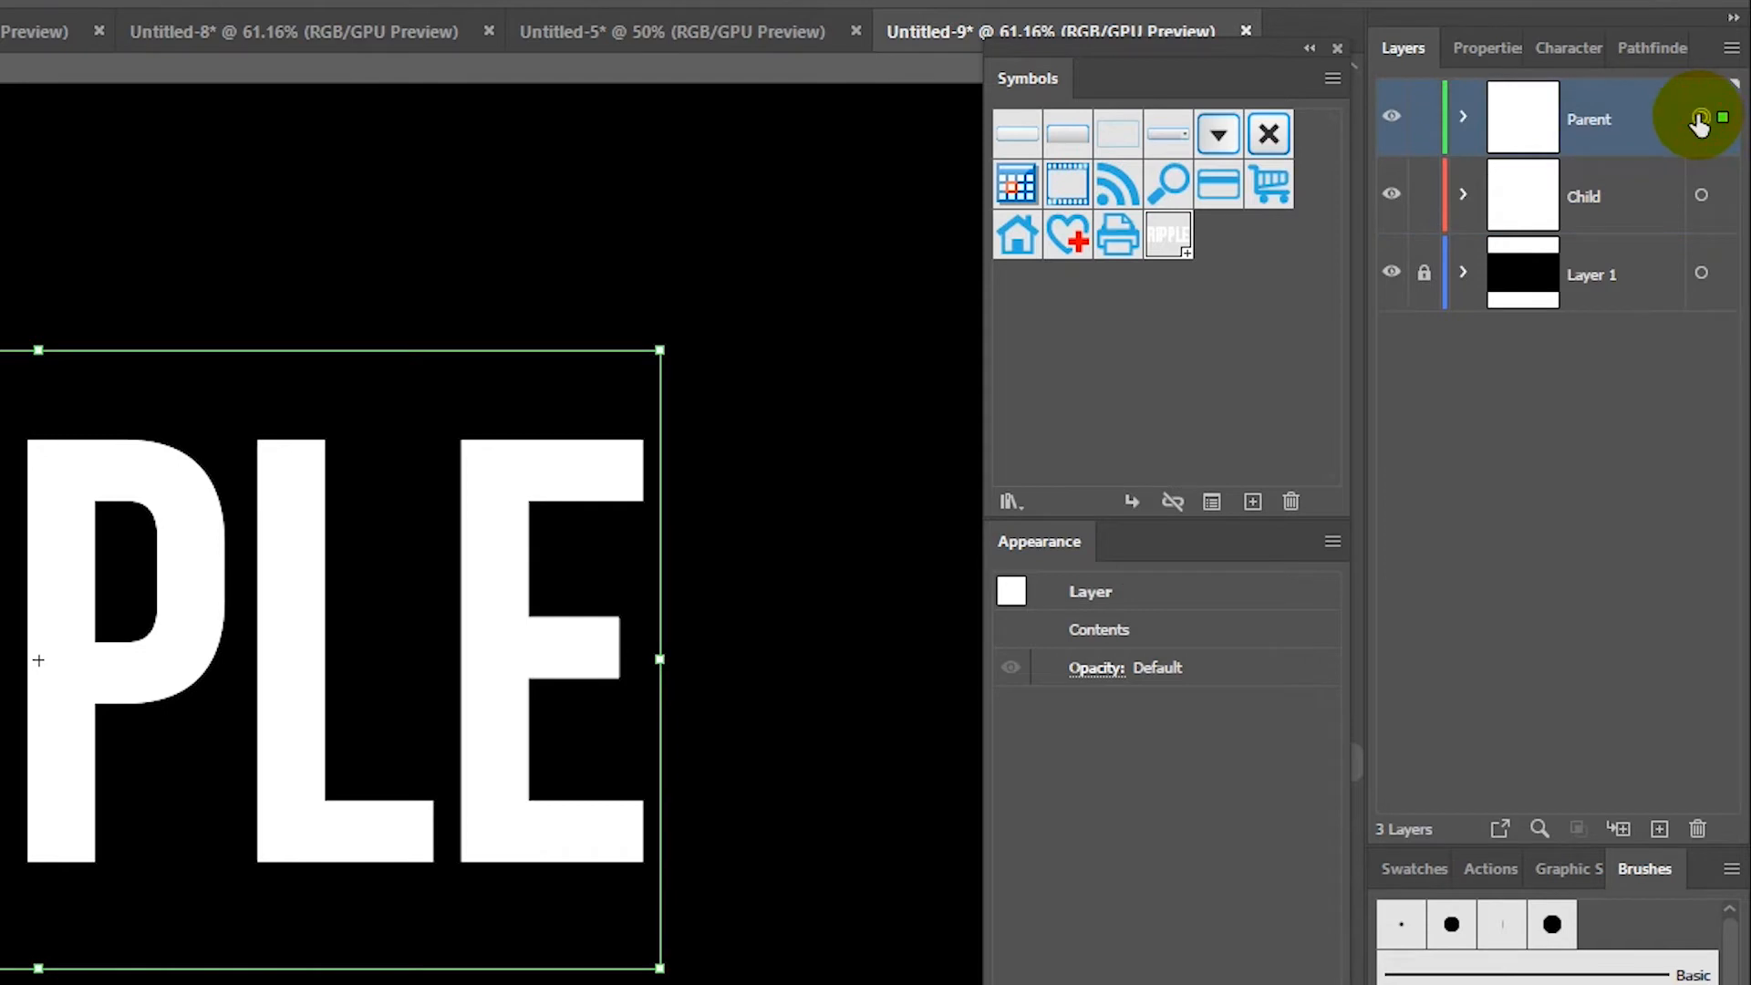
click(1701, 195)
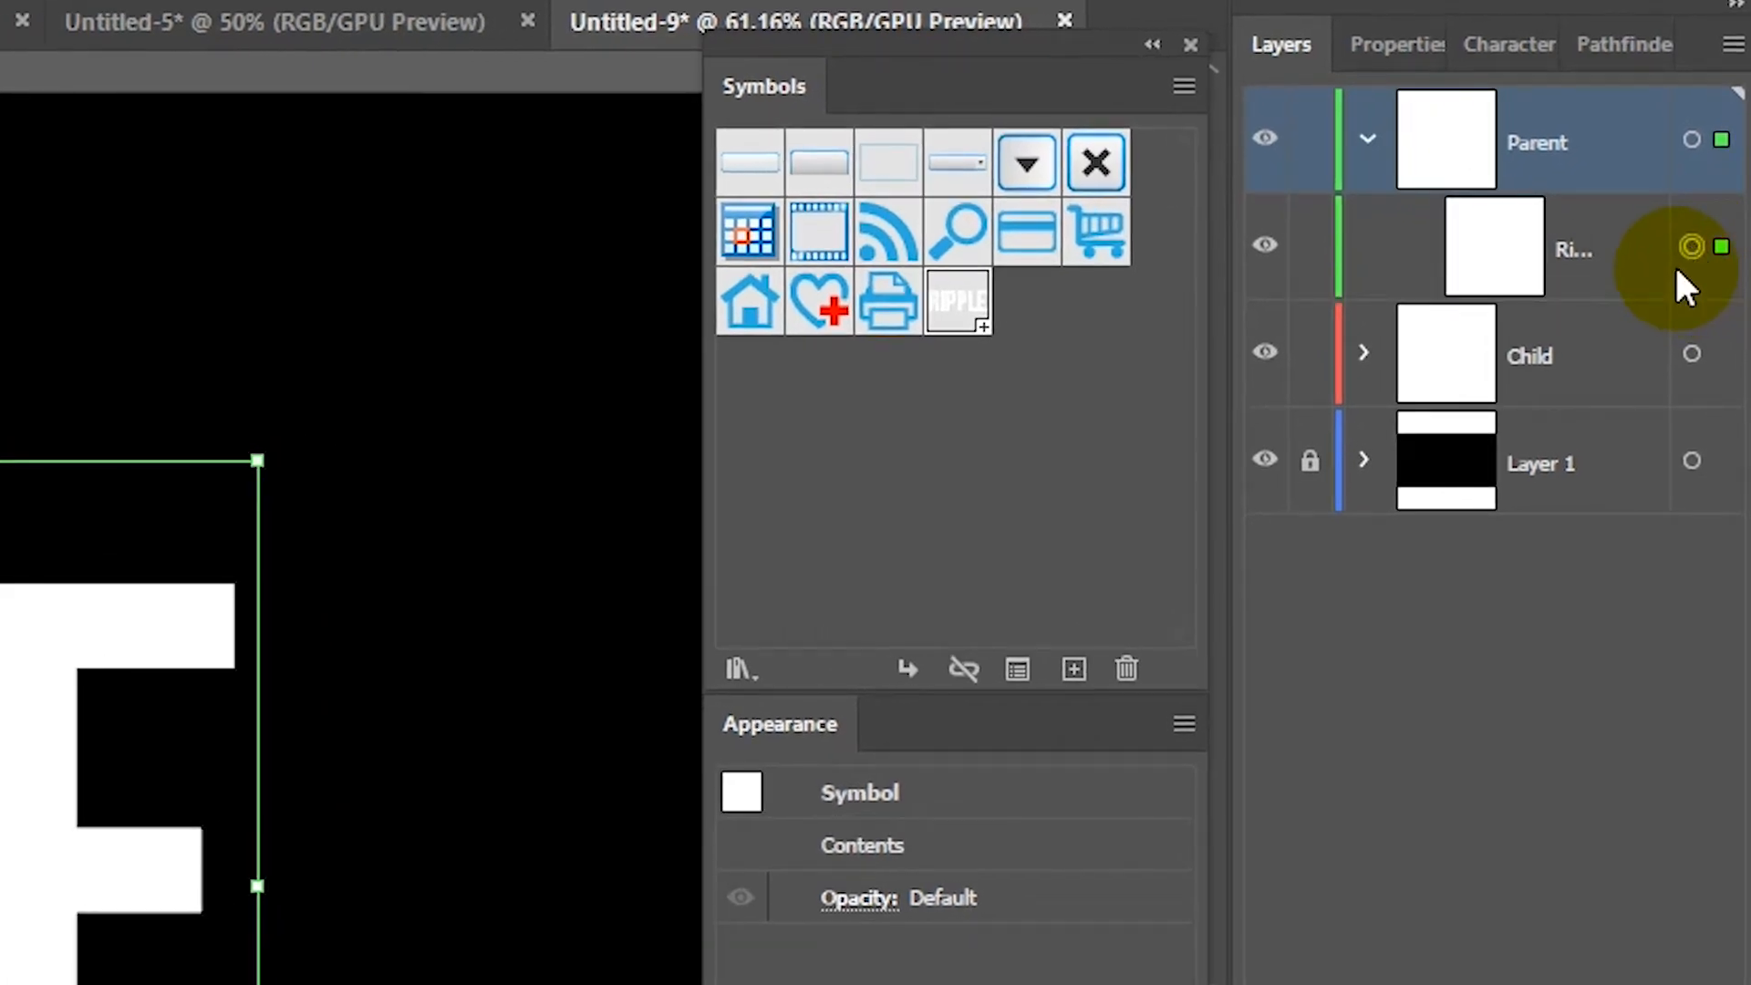
click(1690, 141)
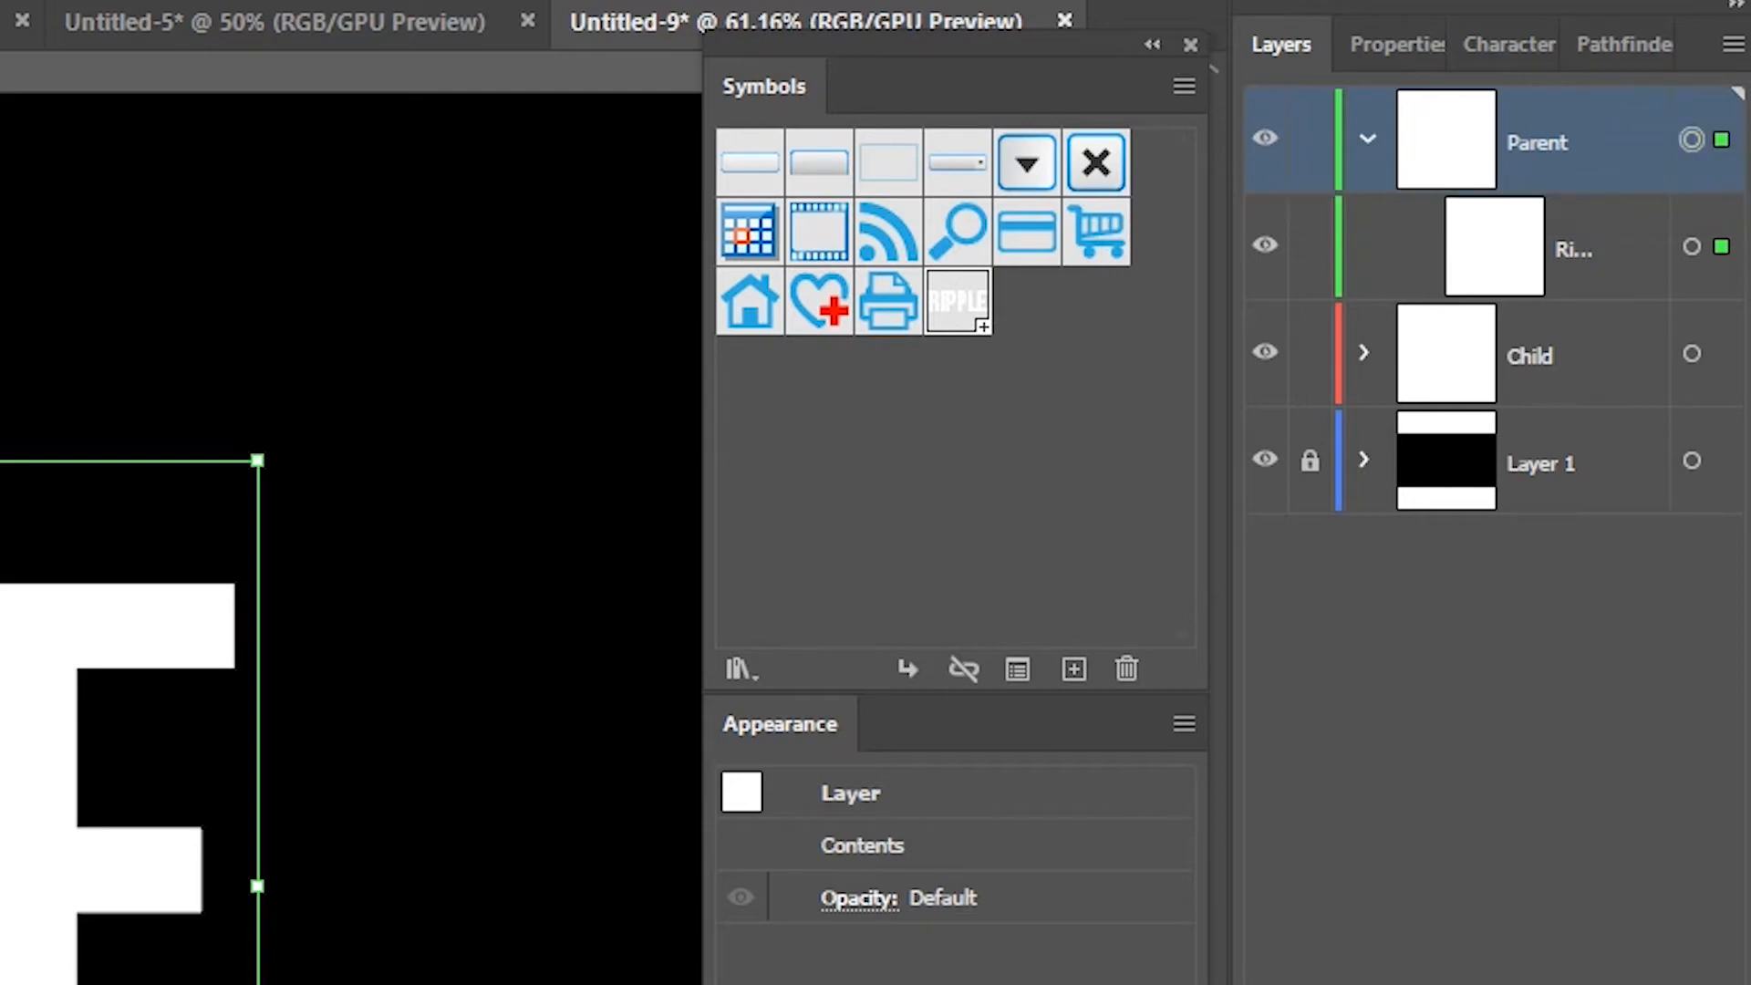
drag(957, 978, 338, 169)
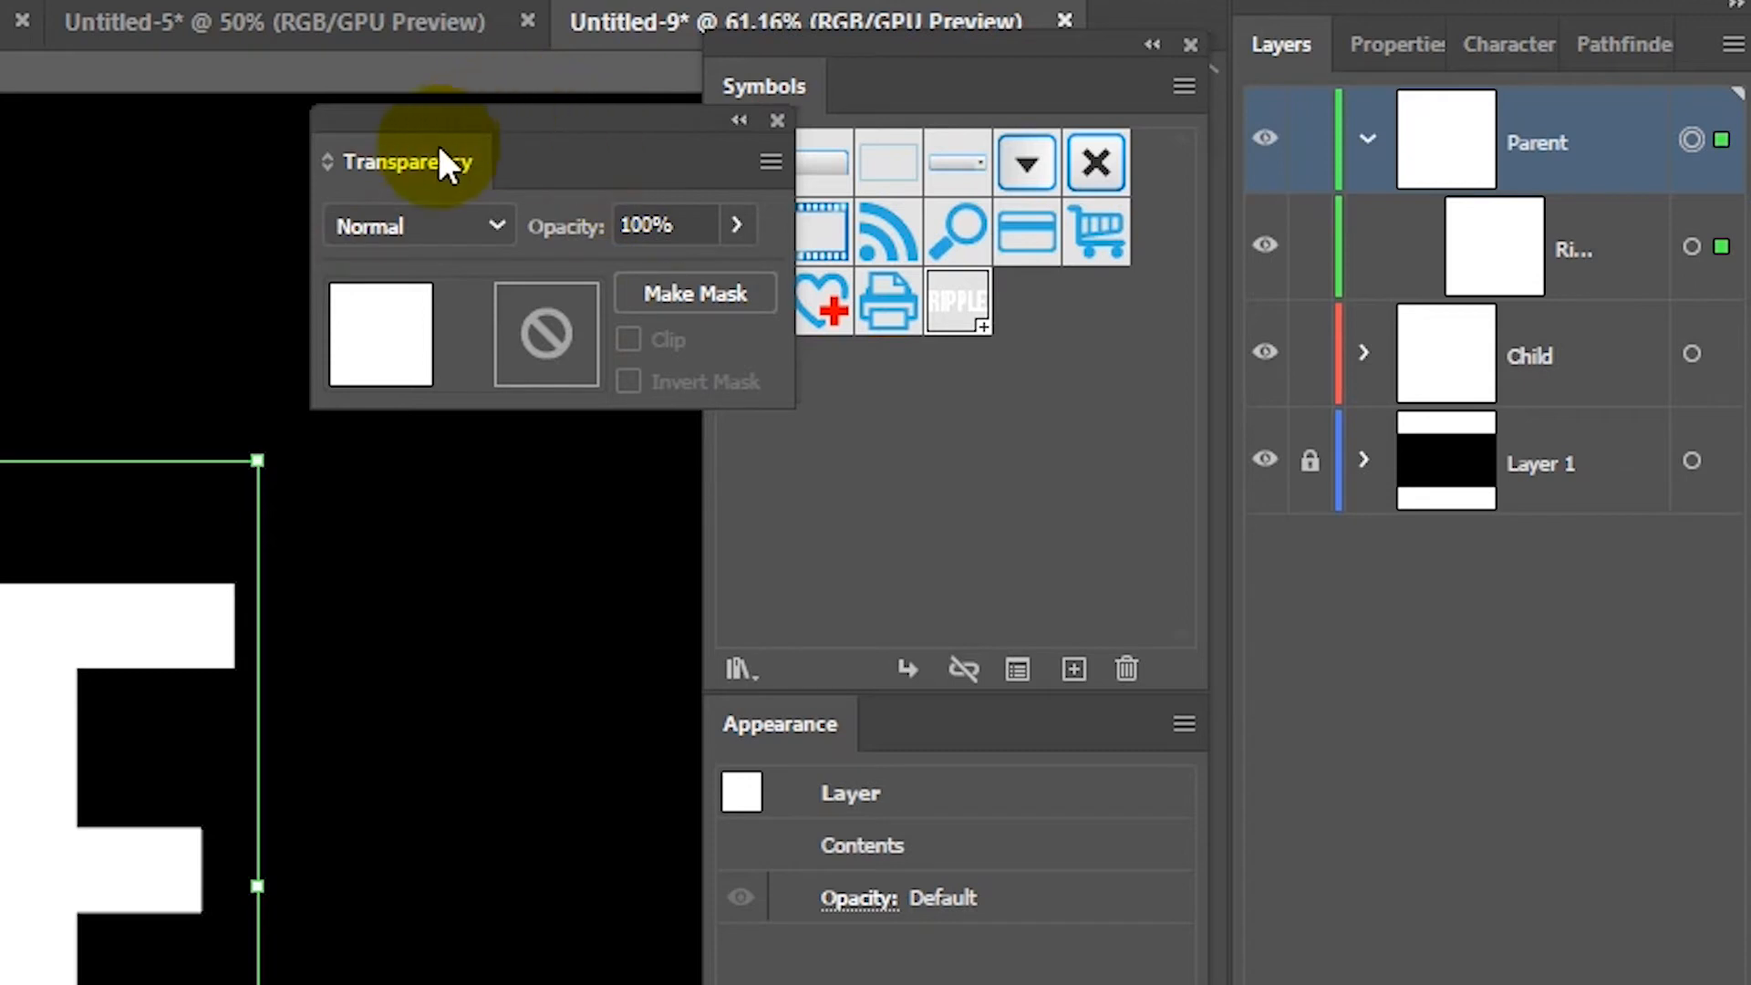
Step: Make a black opacity mask on the Parent layer, hide Child, and edit the mask
click(703, 298)
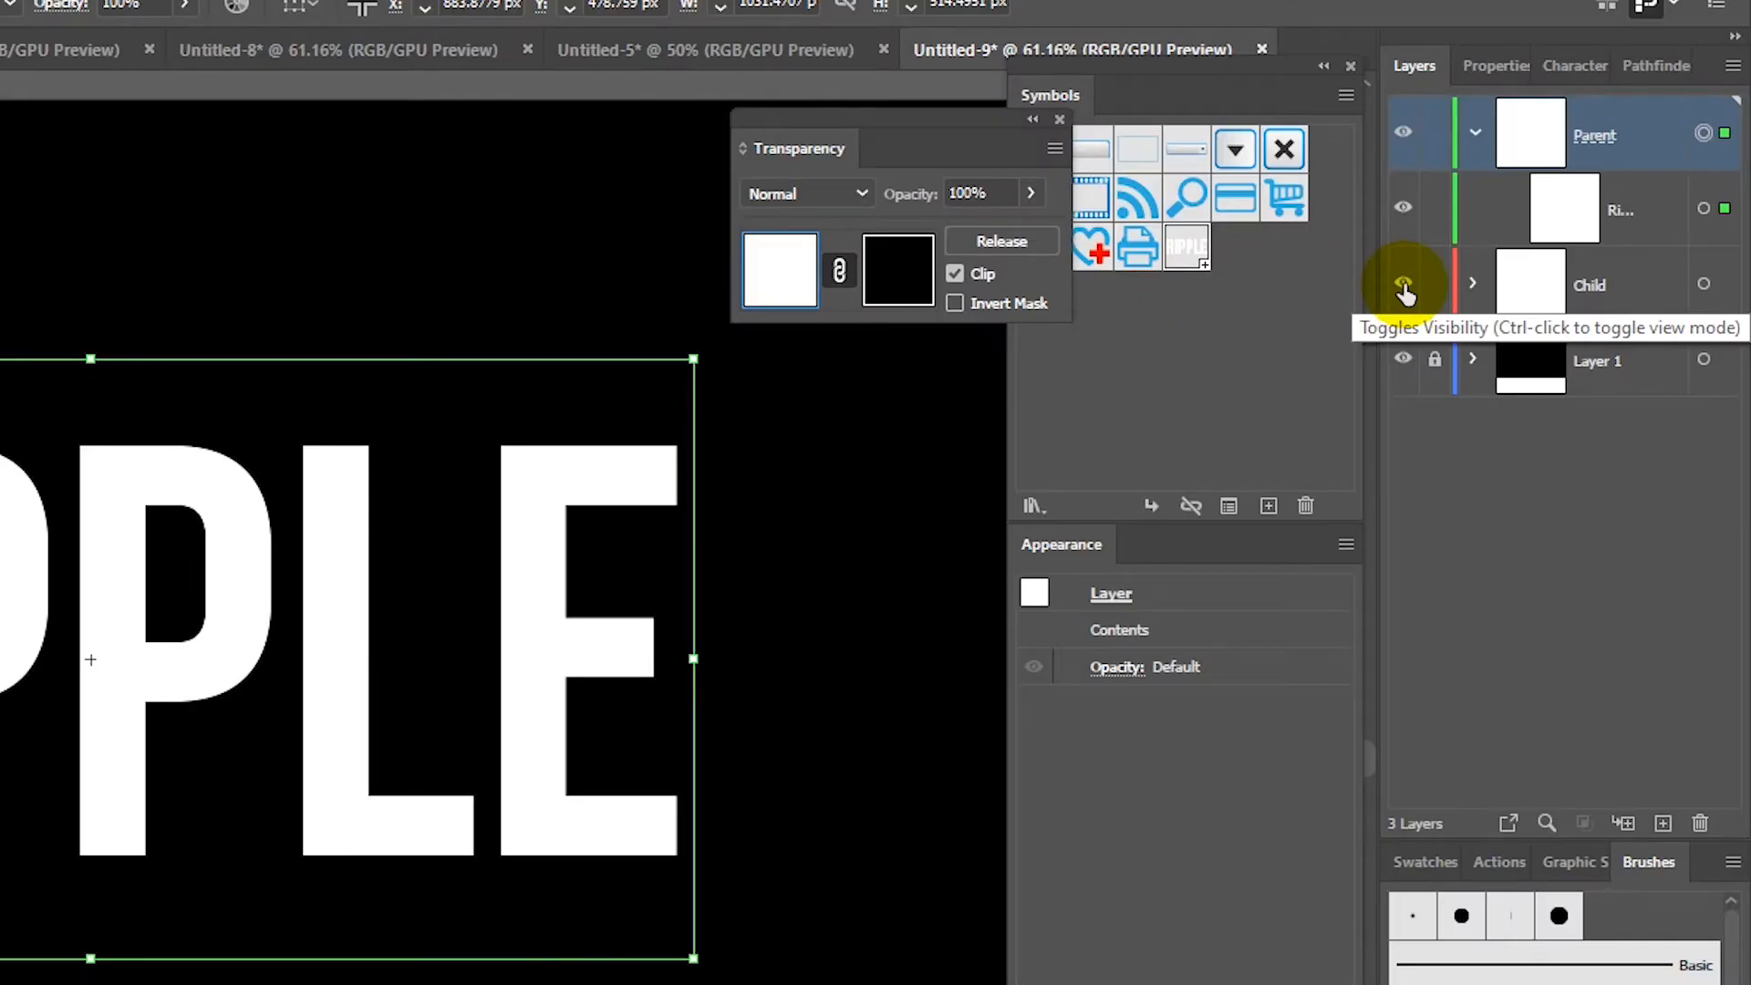
click(1404, 287)
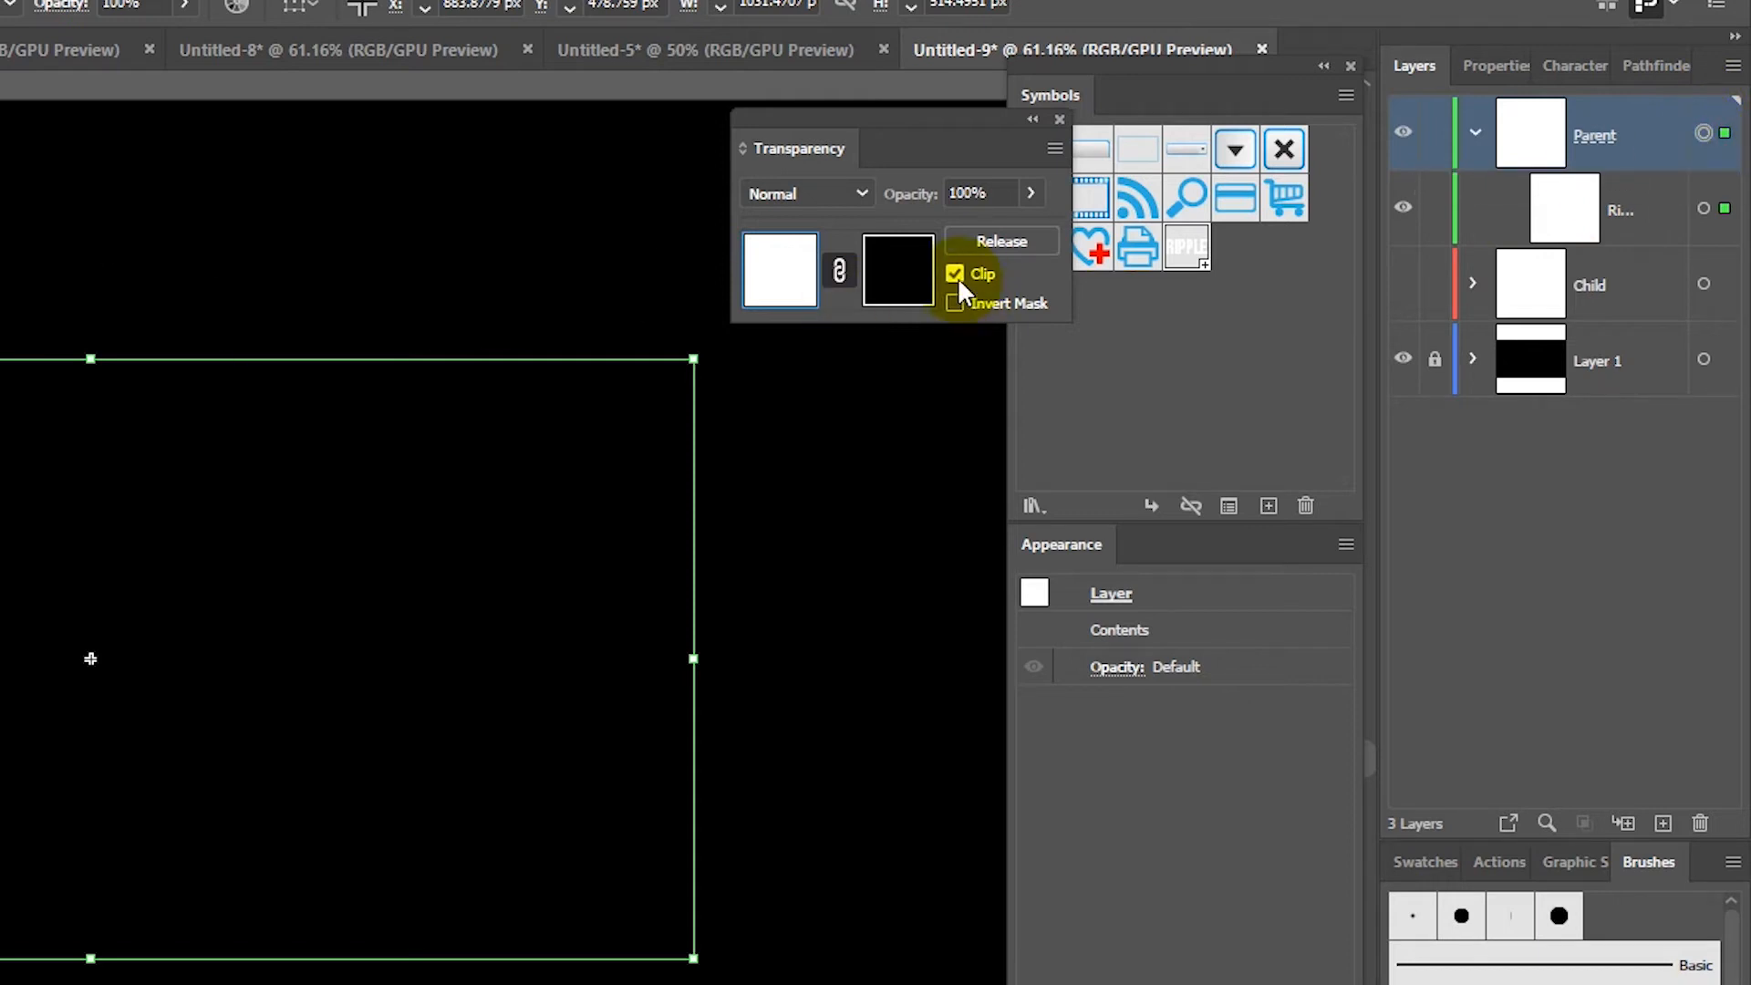
click(889, 276)
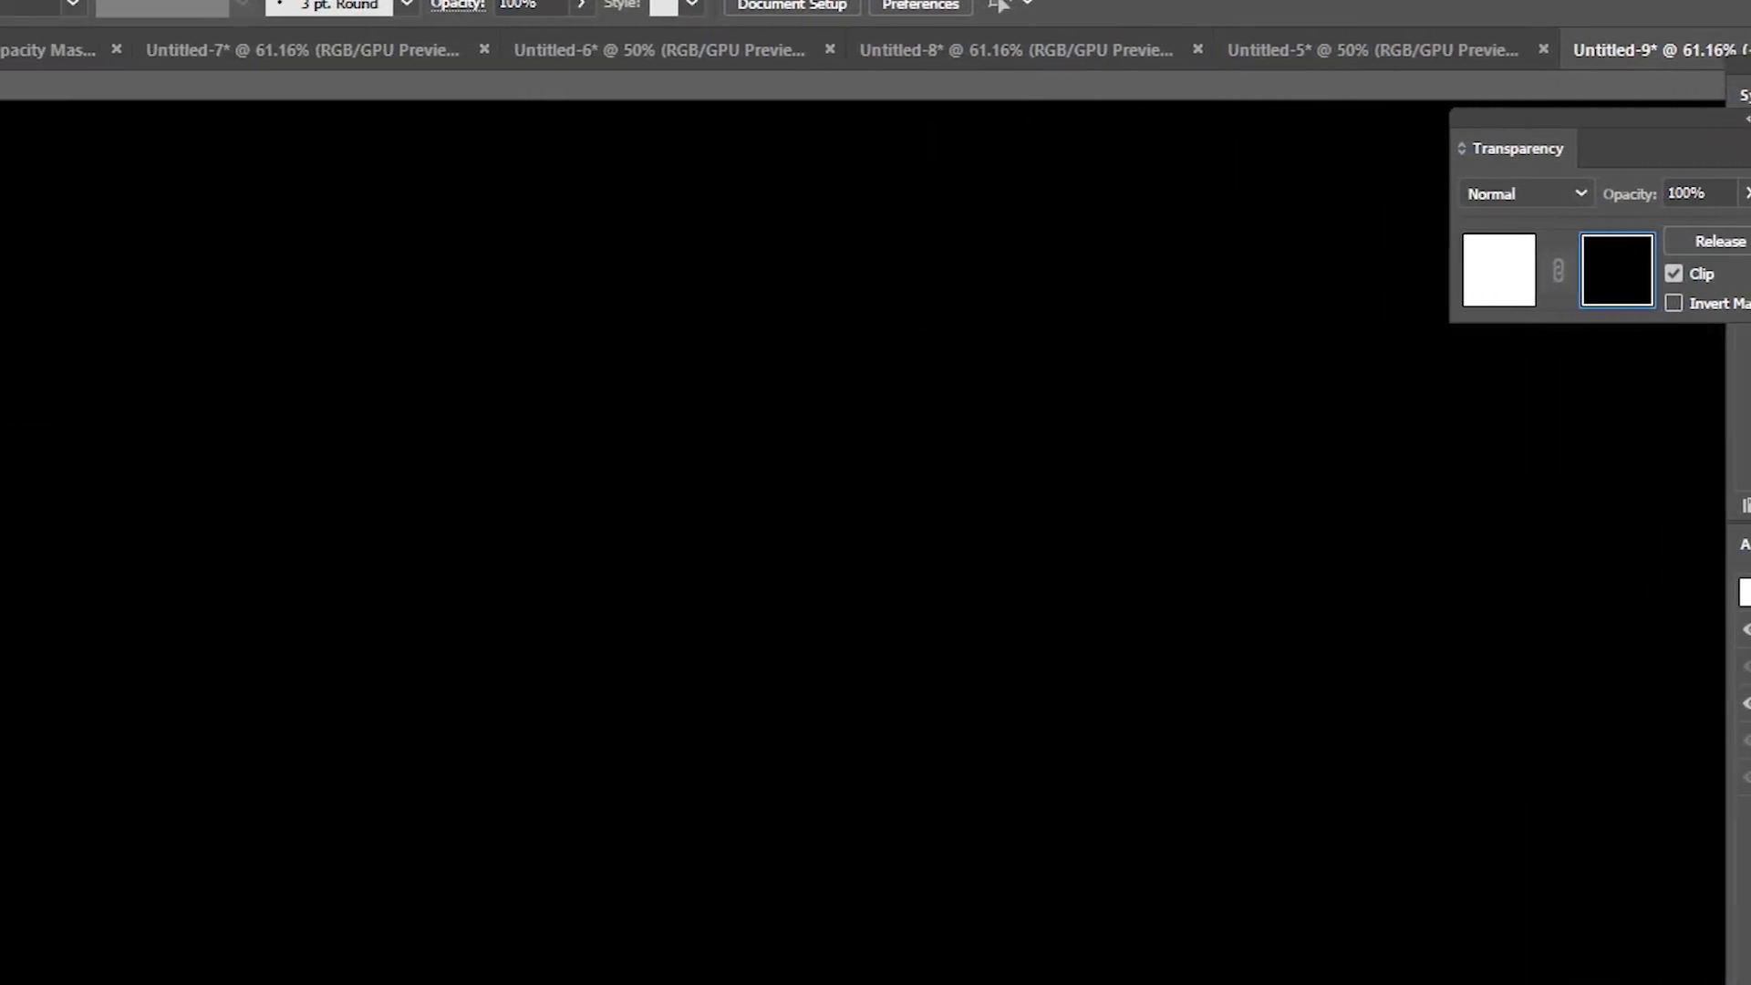
Step: Draw a white rectangle in the Parent mask, shorten it to 325 px high, and exit the mask
drag(351, 394, 1720, 786)
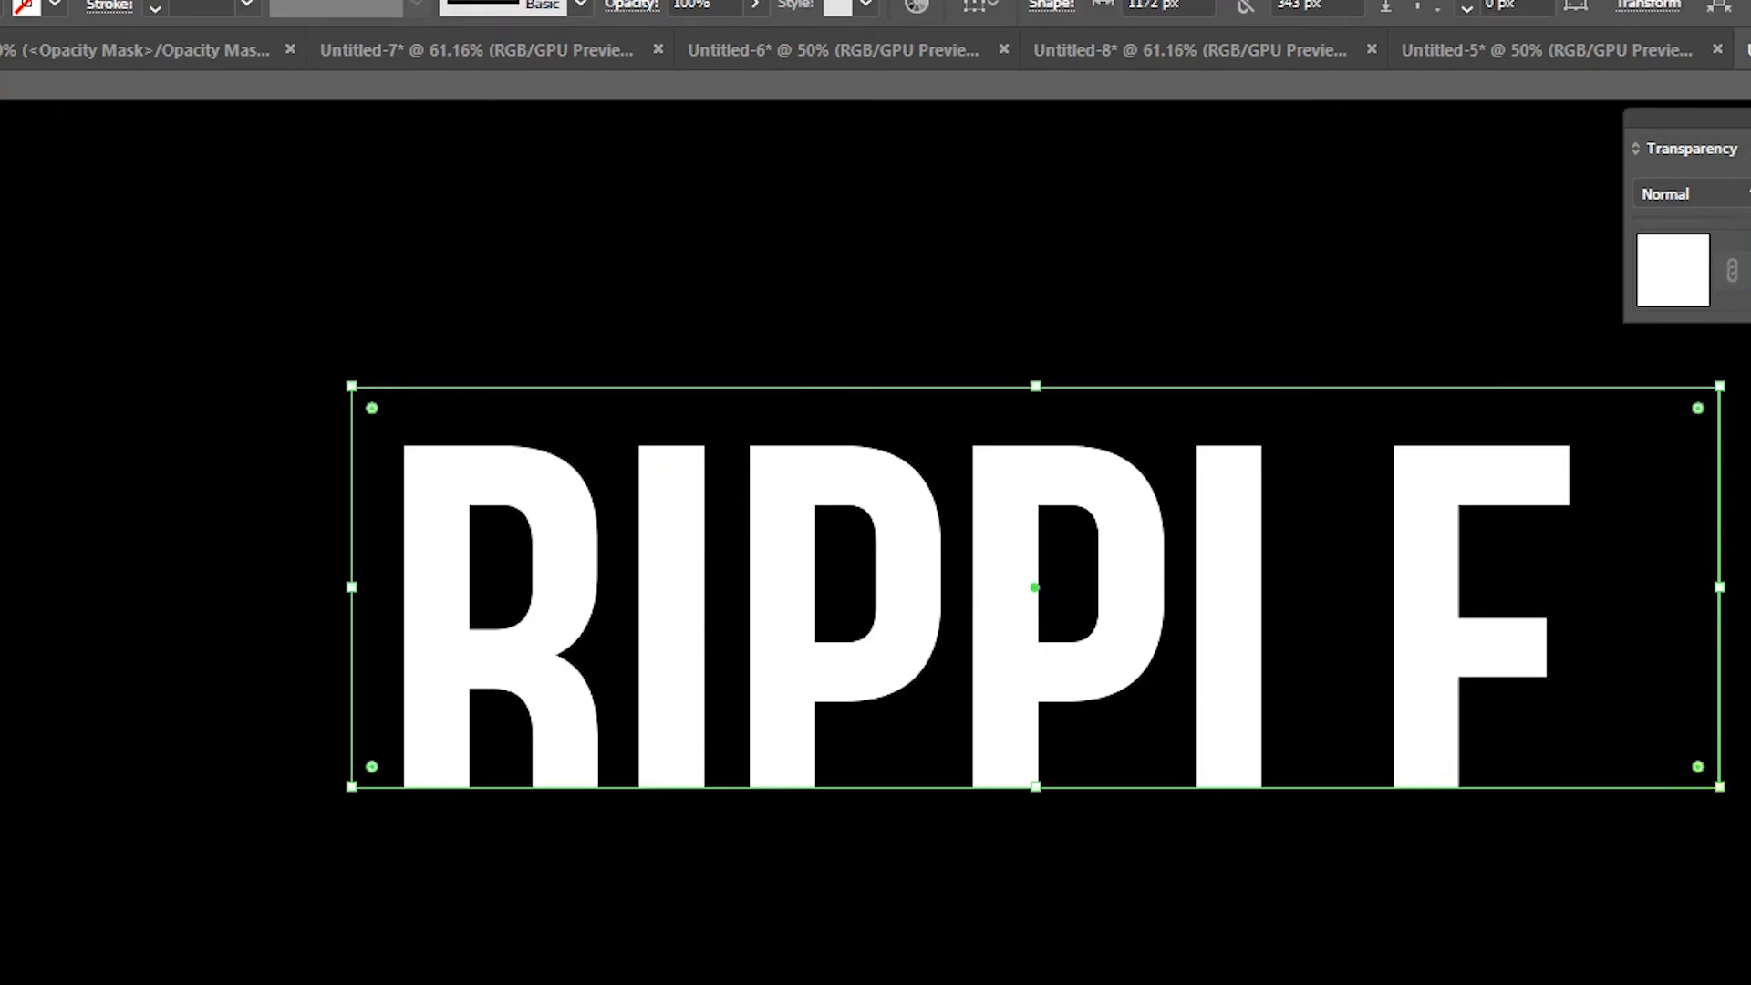
drag(1212, 547, 1156, 552)
drag(979, 788, 980, 763)
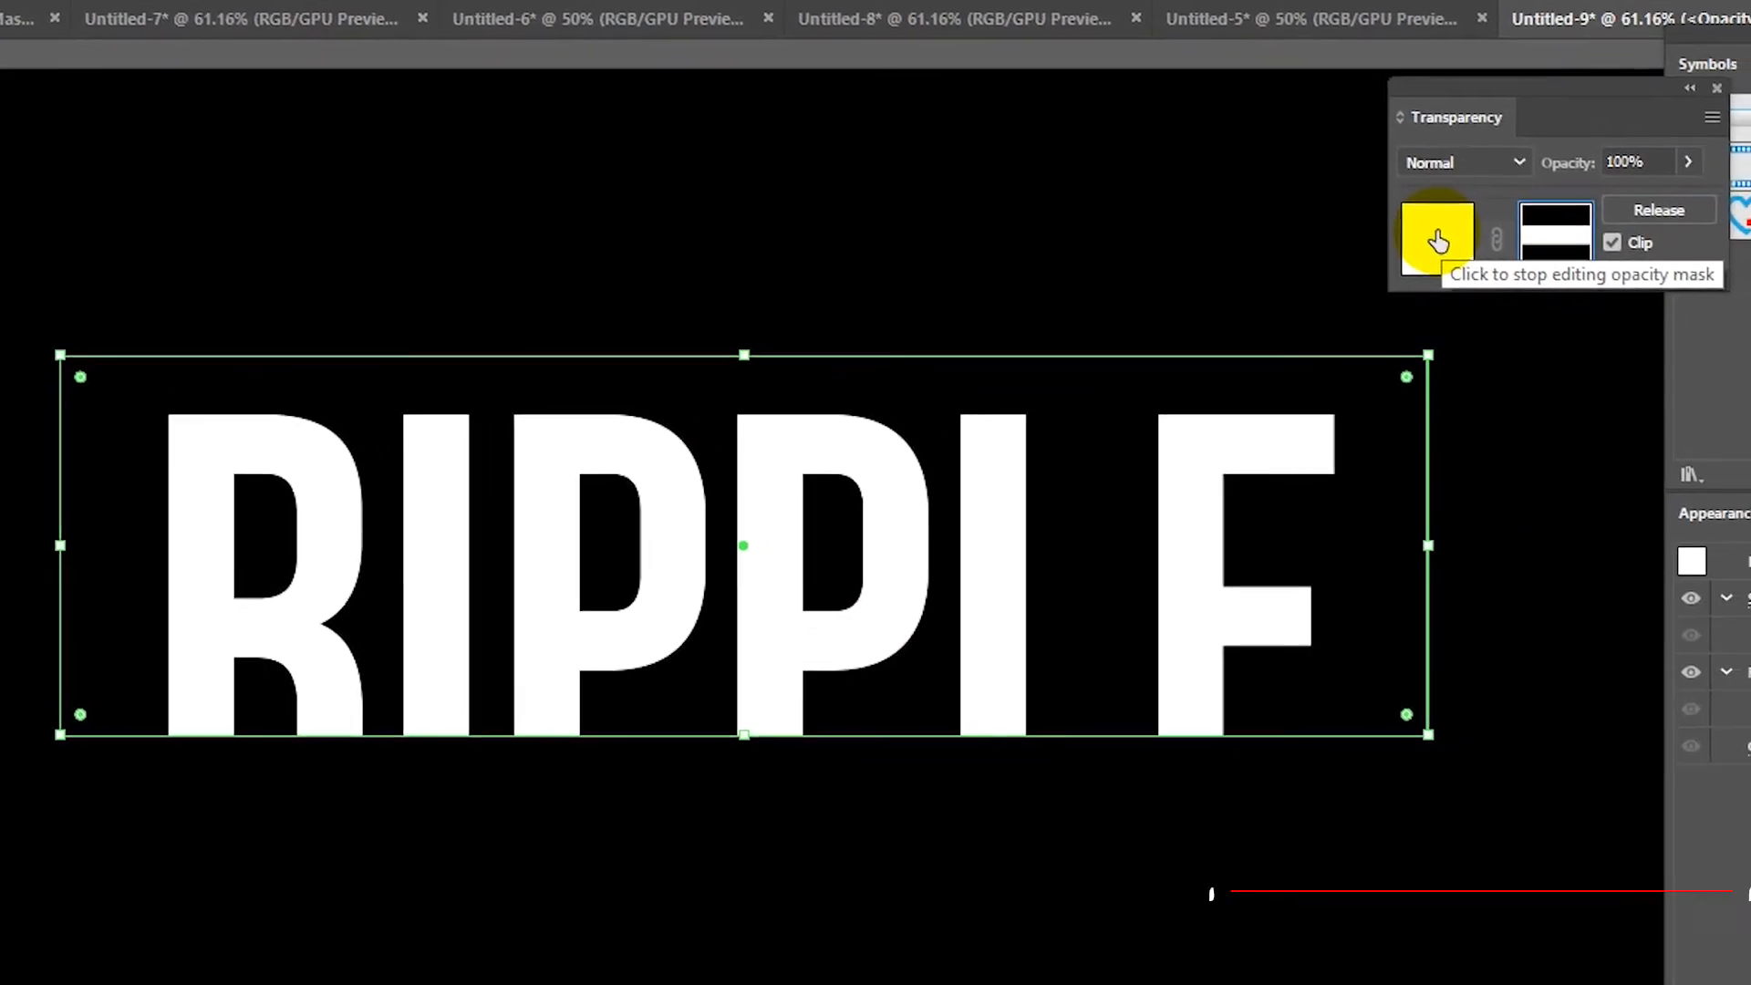
click(1638, 261)
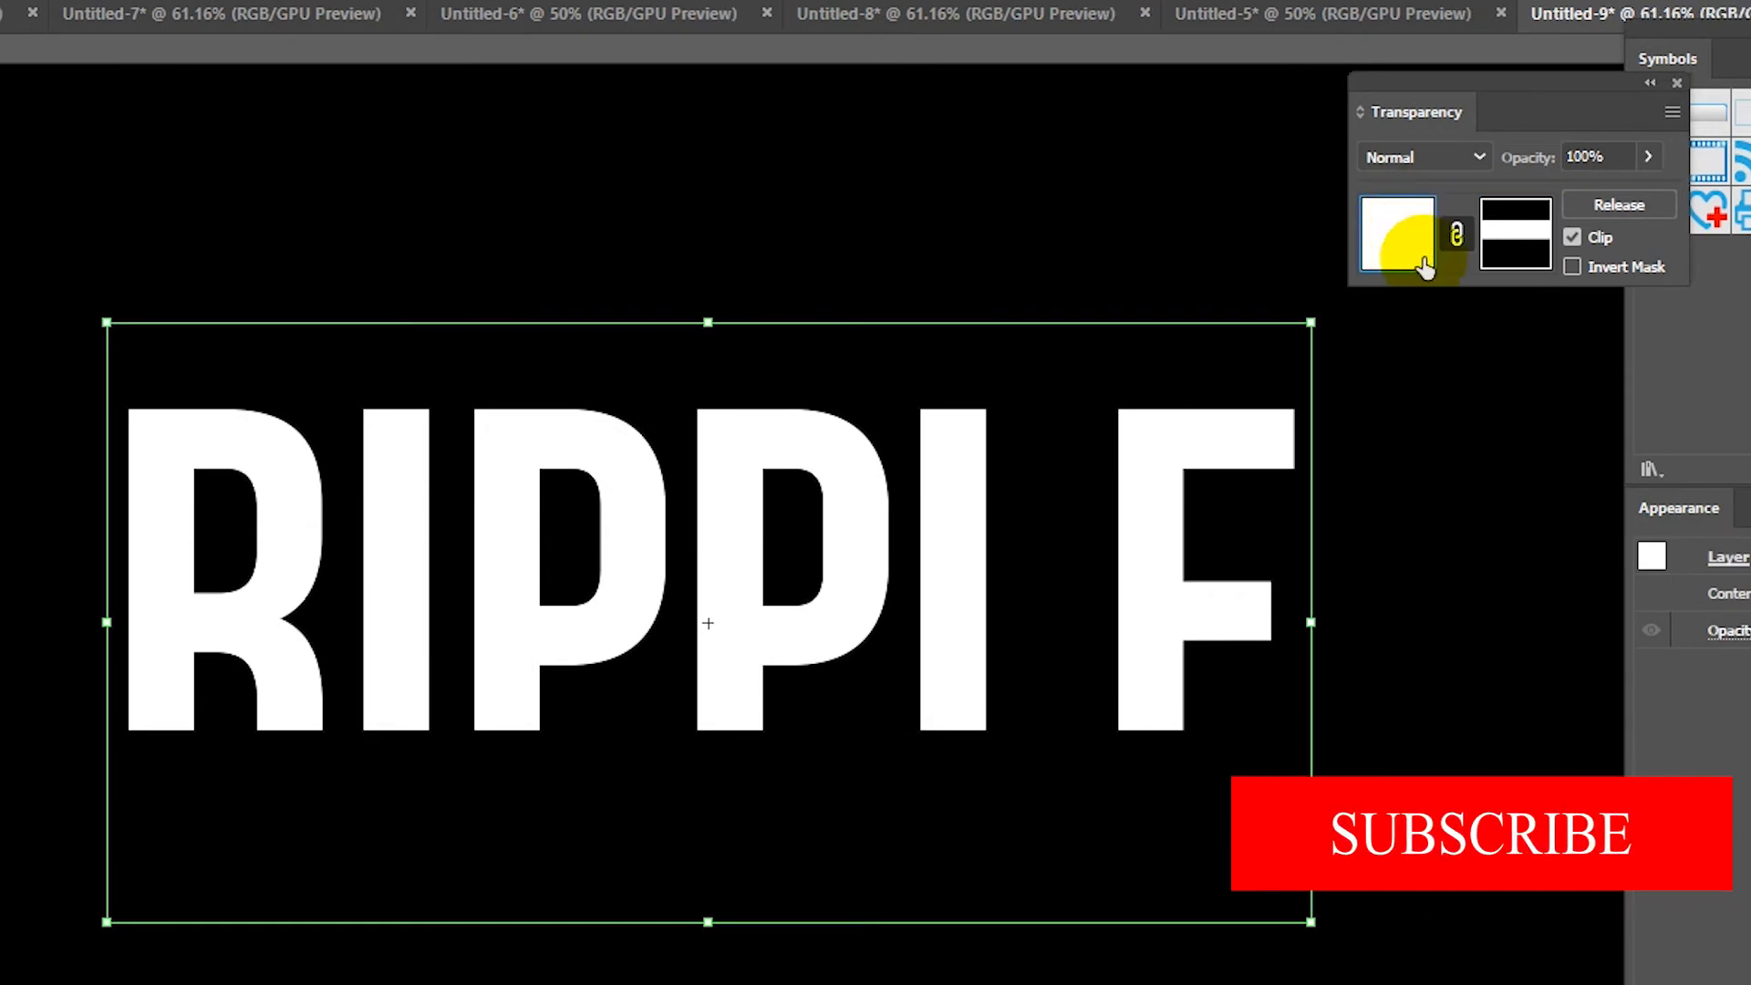
click(508, 208)
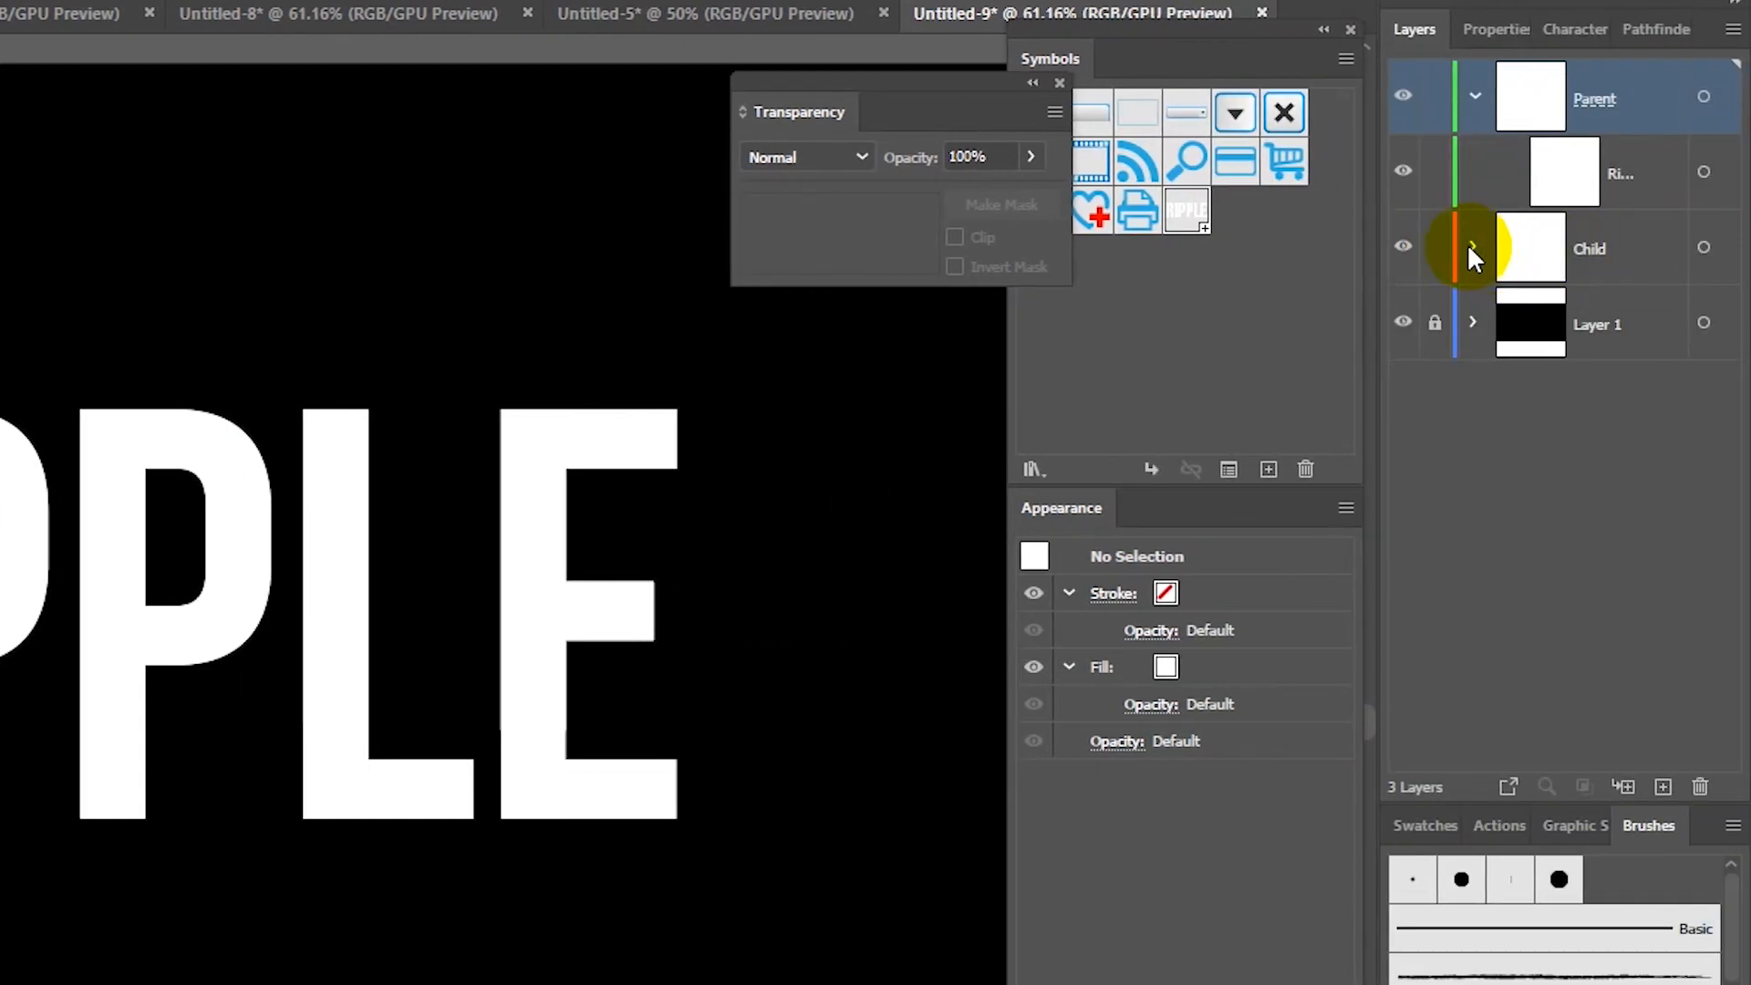
Step: Hide the Parent layer, target Child's artwork, and make and edit its opacity mask
click(1475, 246)
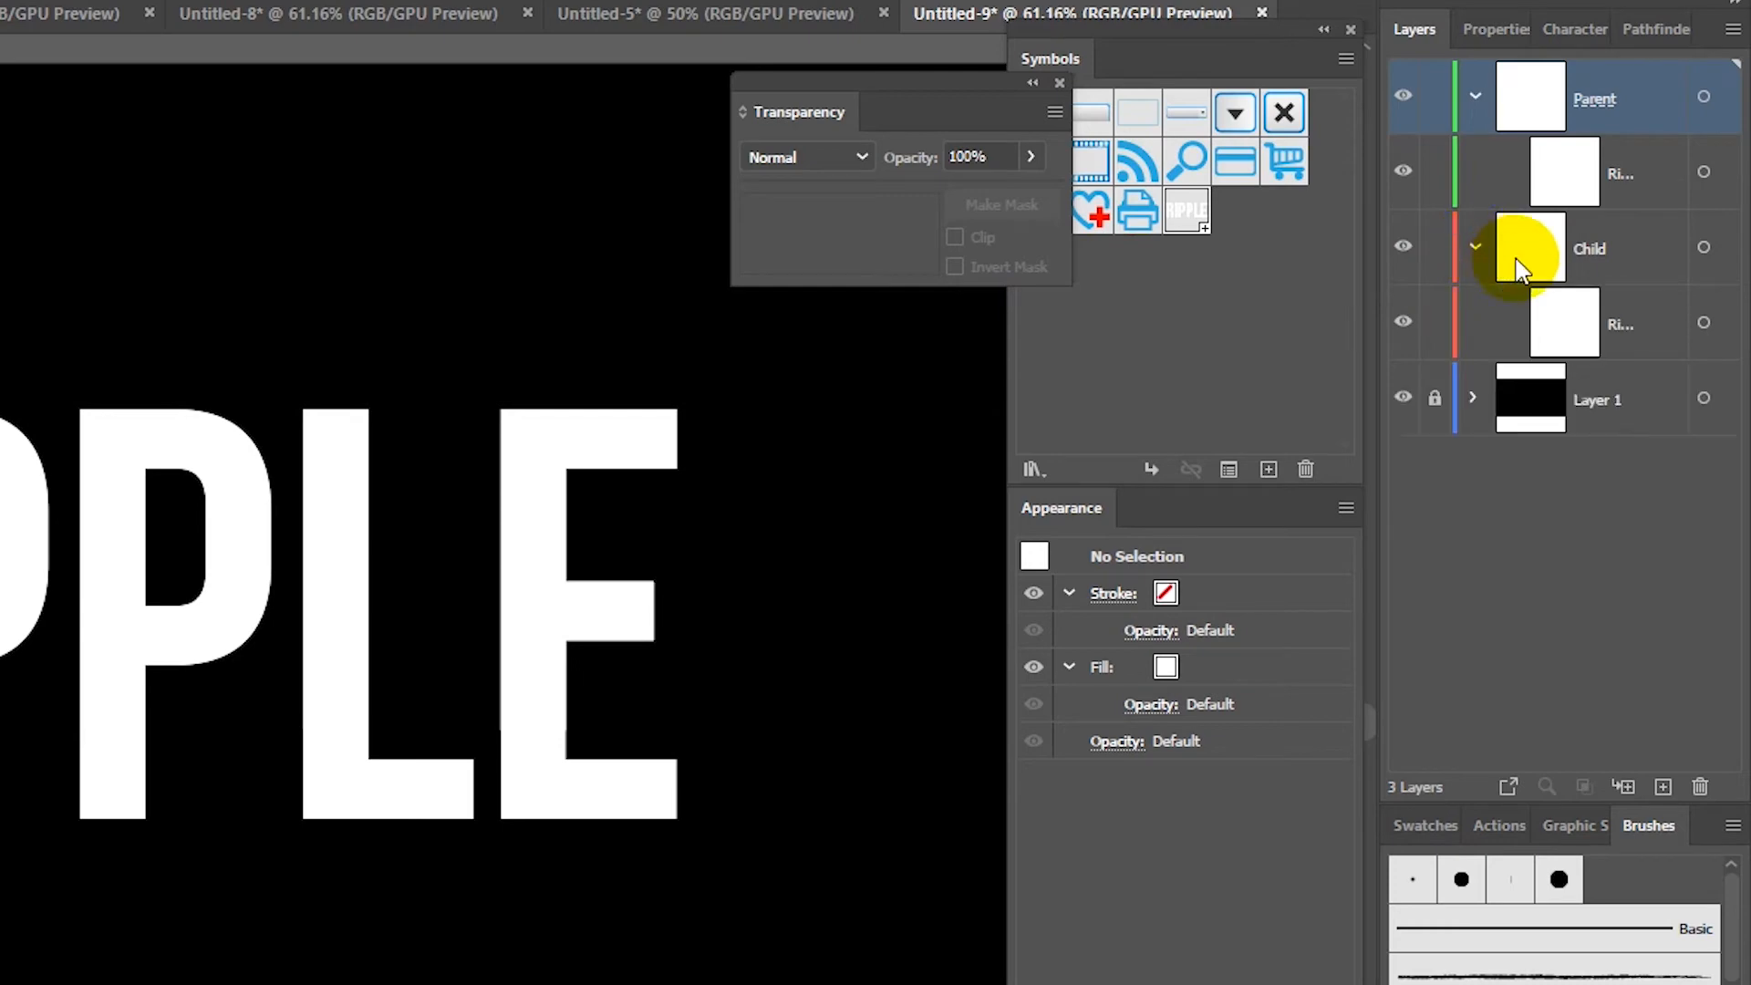
click(1403, 97)
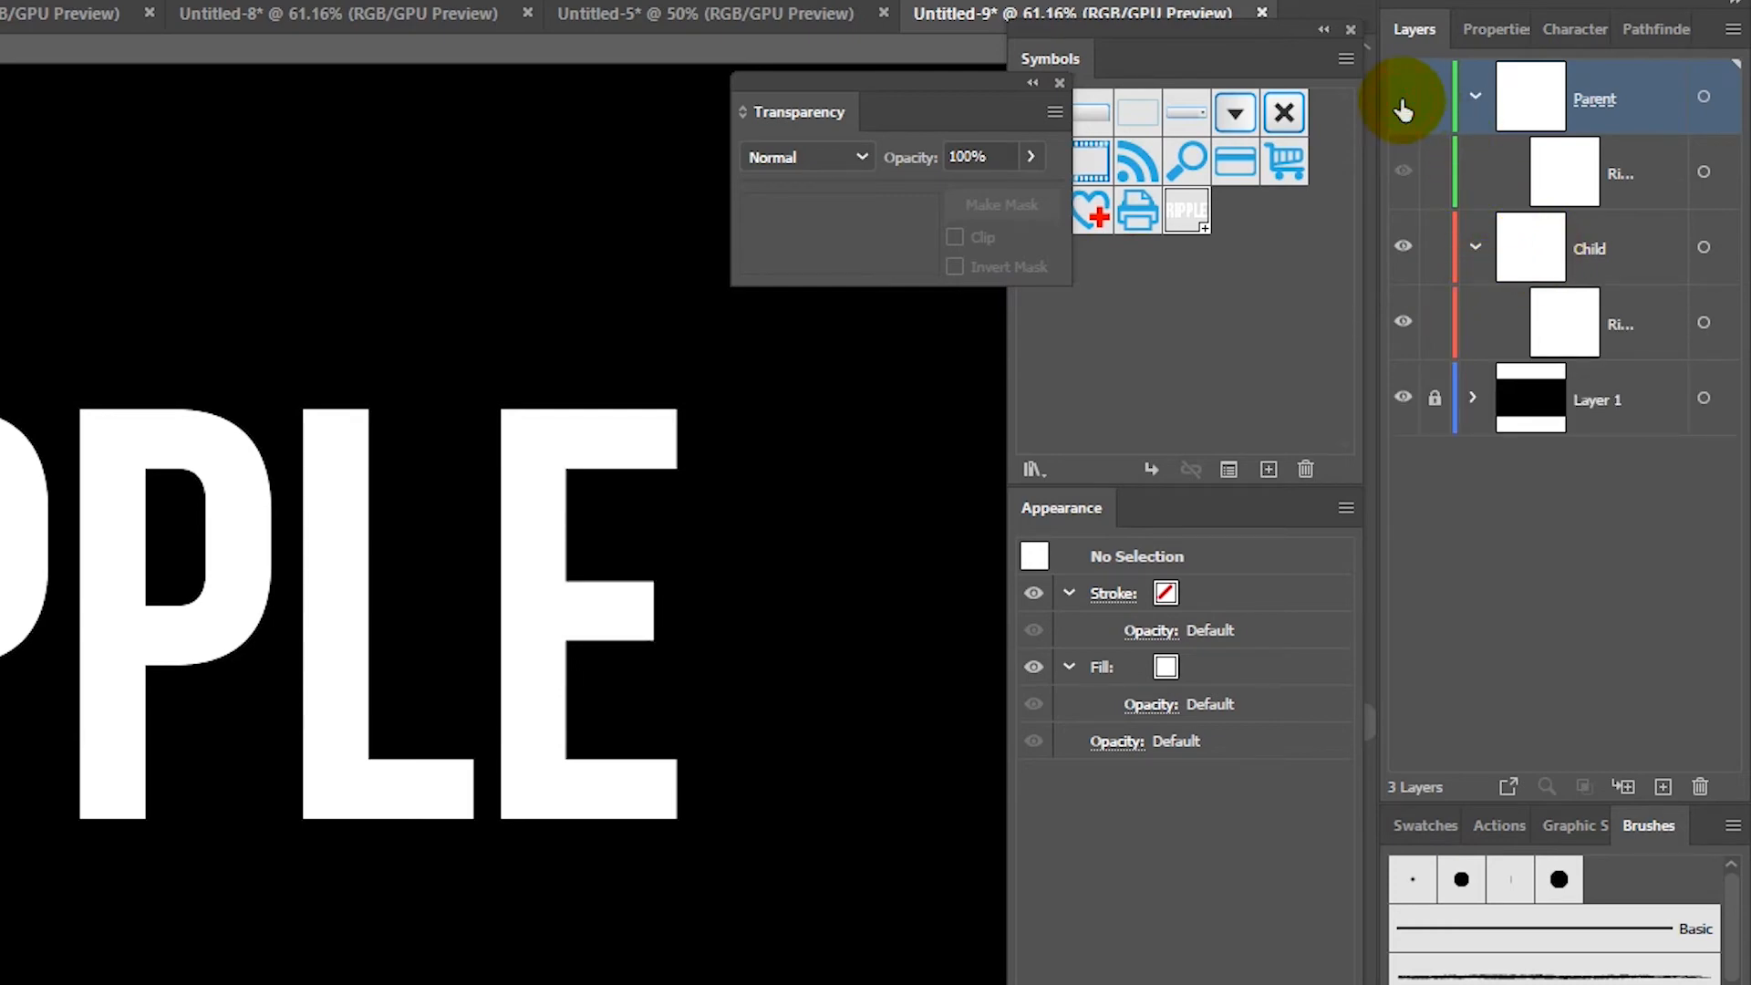
click(1702, 248)
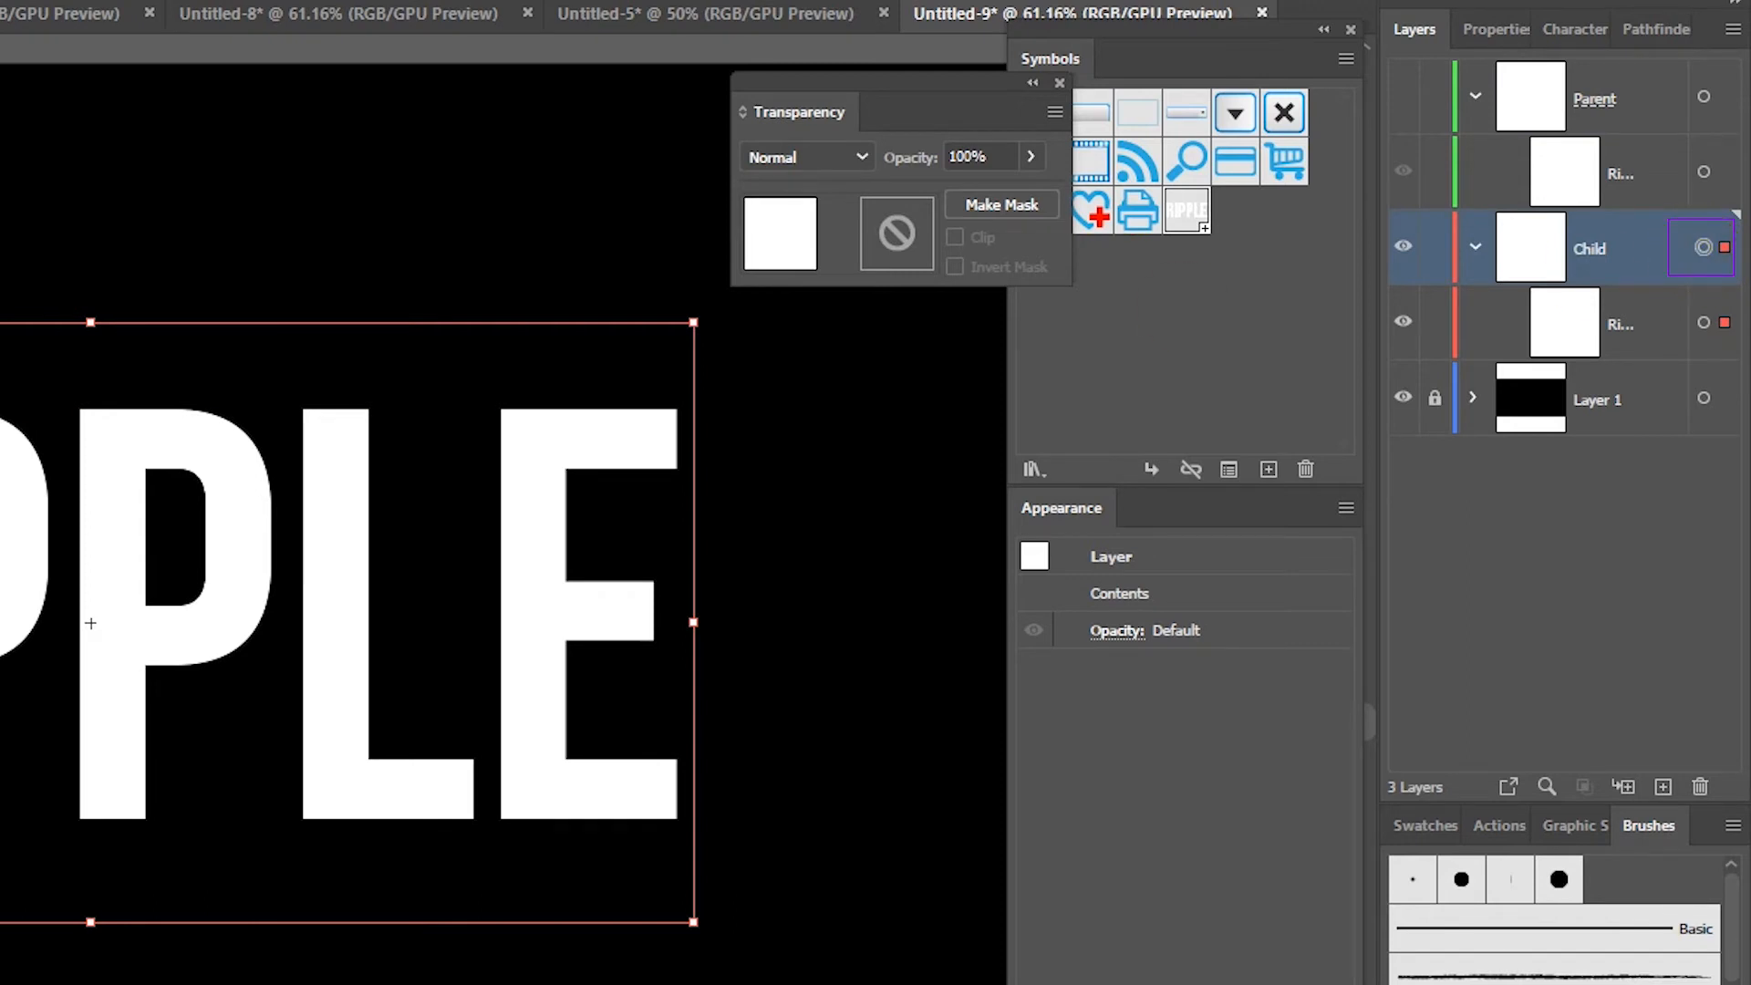
click(982, 201)
click(912, 228)
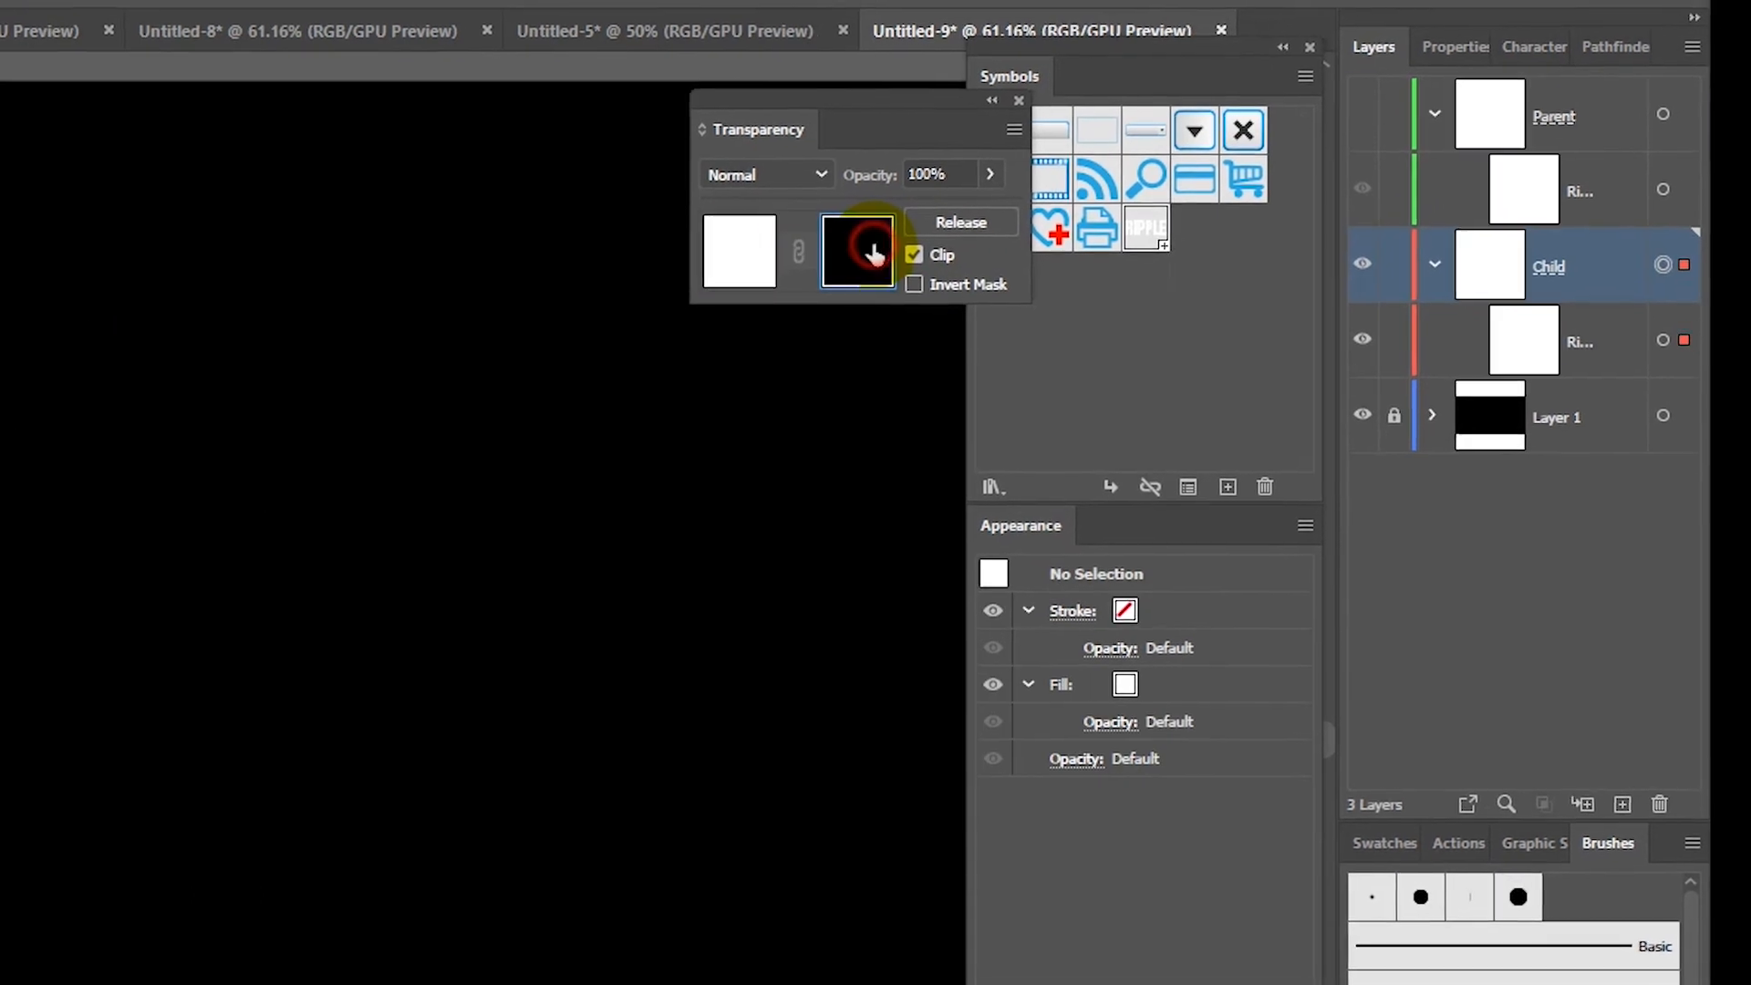
Step: Draw a white rectangle in the Child copy's opacity mask, narrowed to reveal only the letters' bottom strip
drag(0, 653, 961, 925)
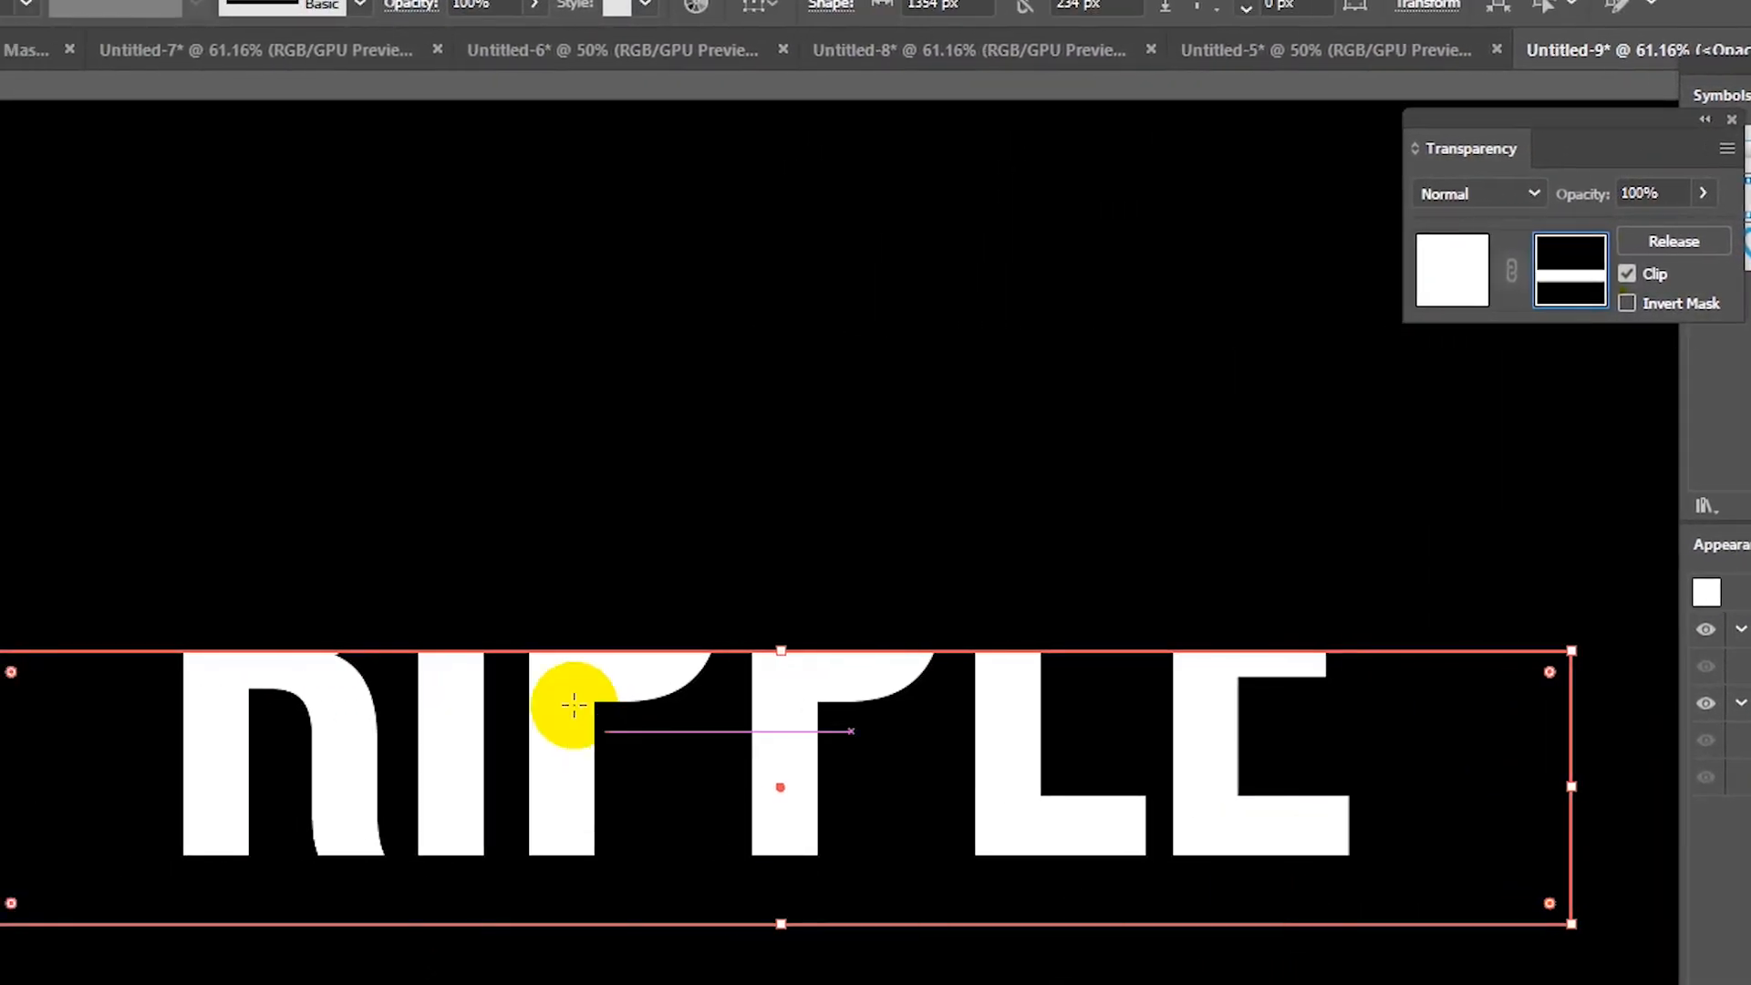
drag(782, 650, 802, 745)
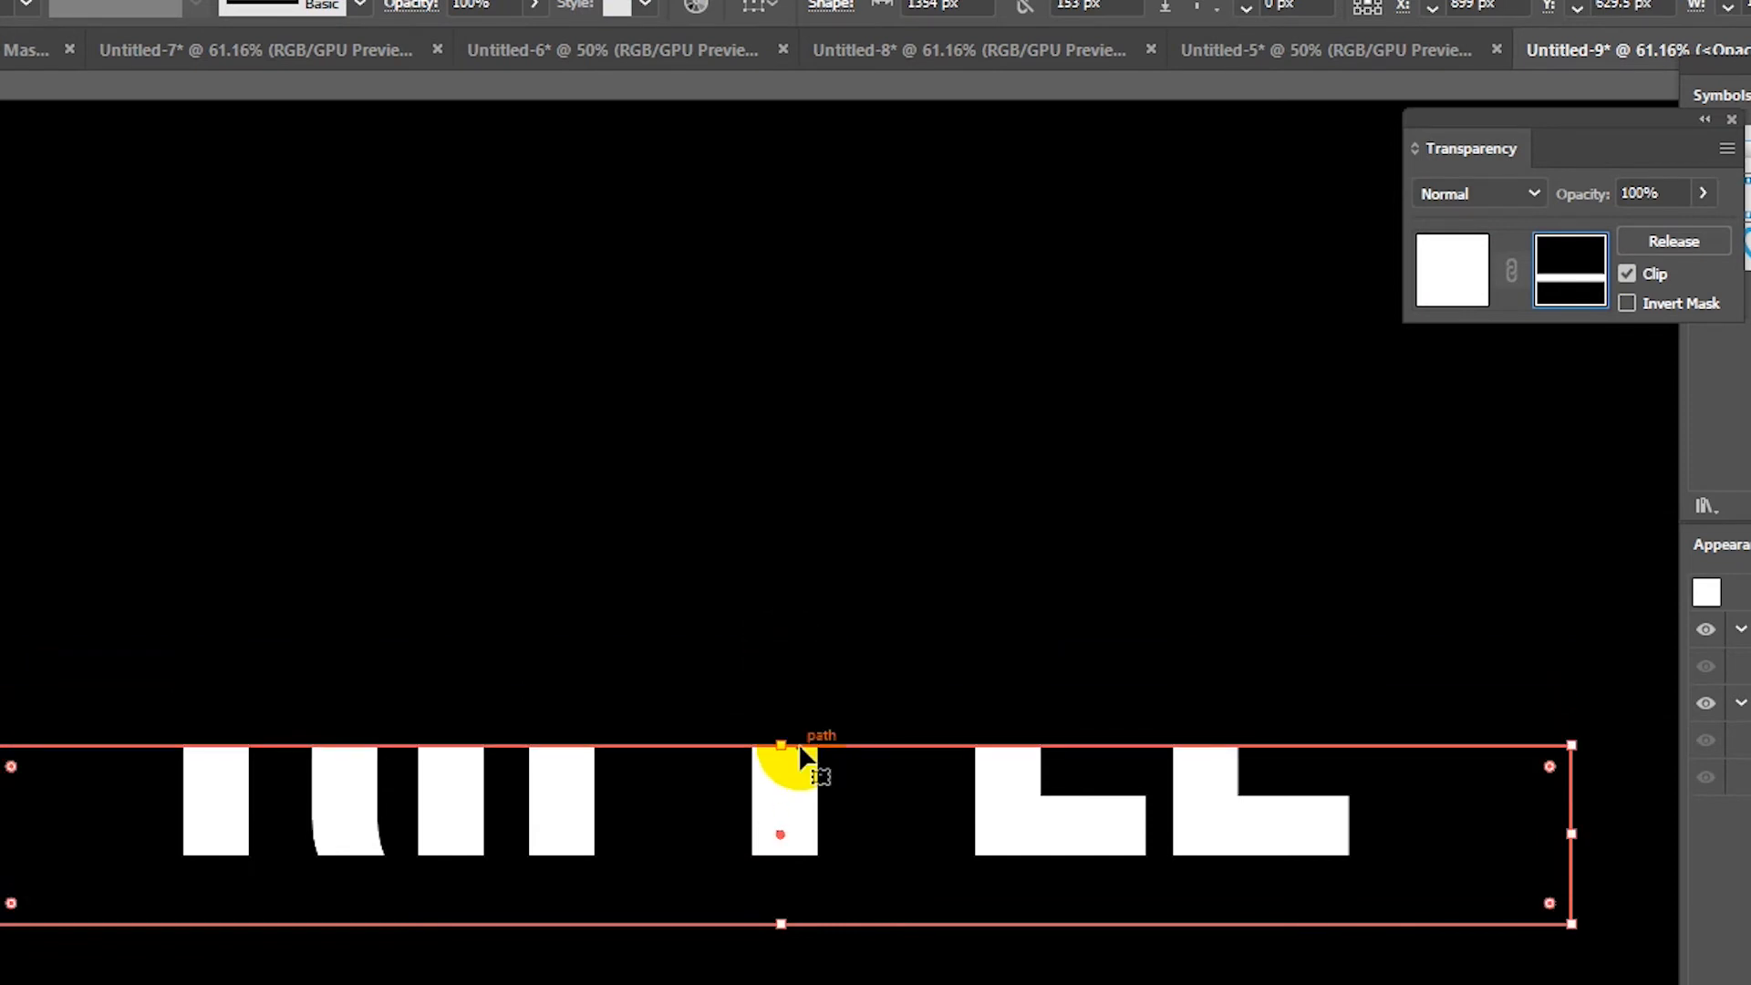
click(783, 786)
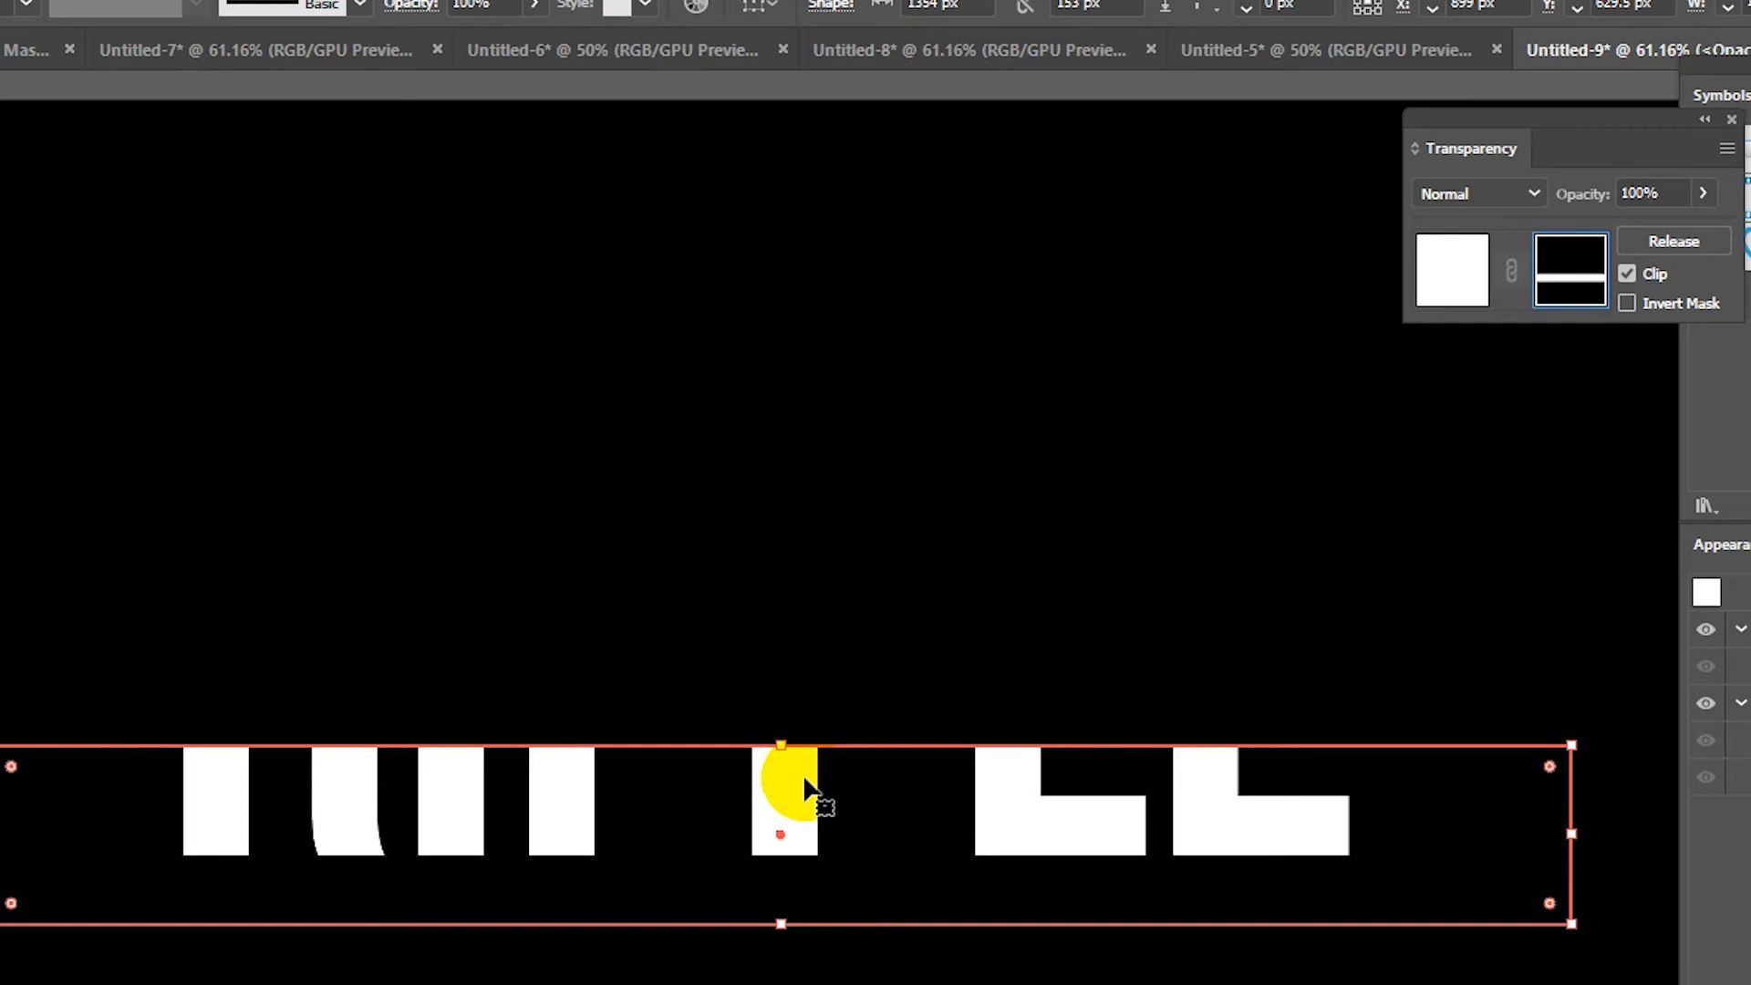
click(1463, 286)
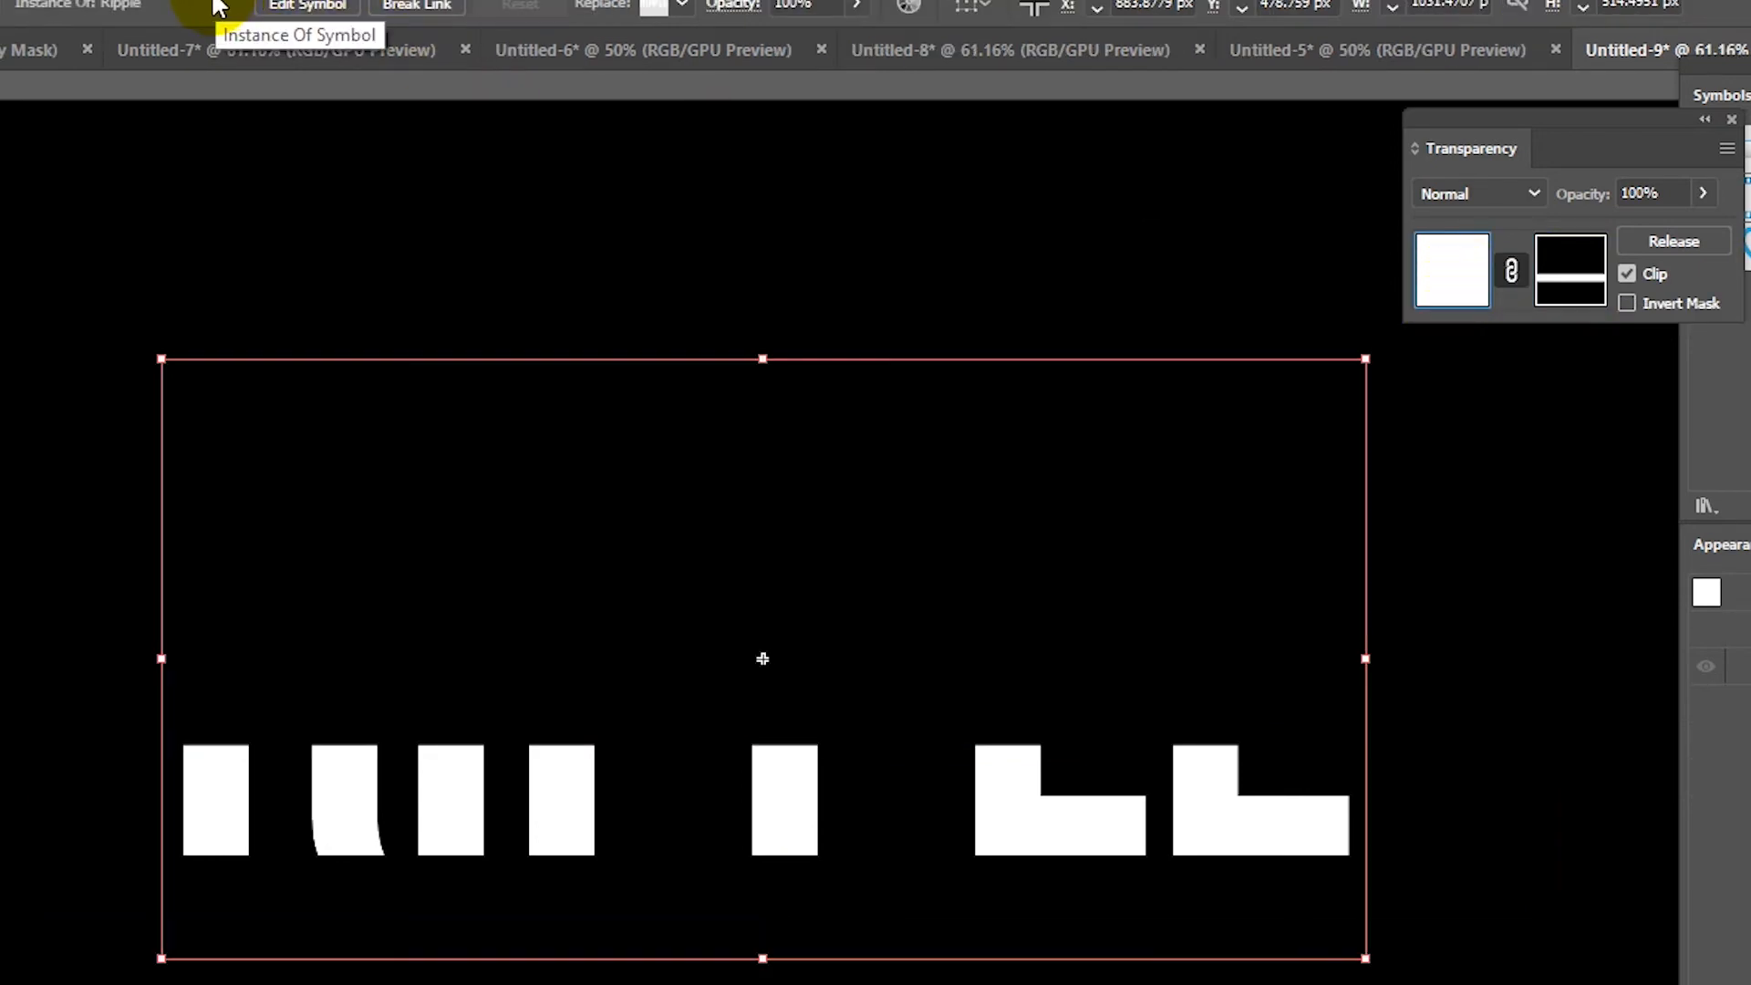
Step: Apply Distort & Transform > Roughen to the Child strip
click(42, 20)
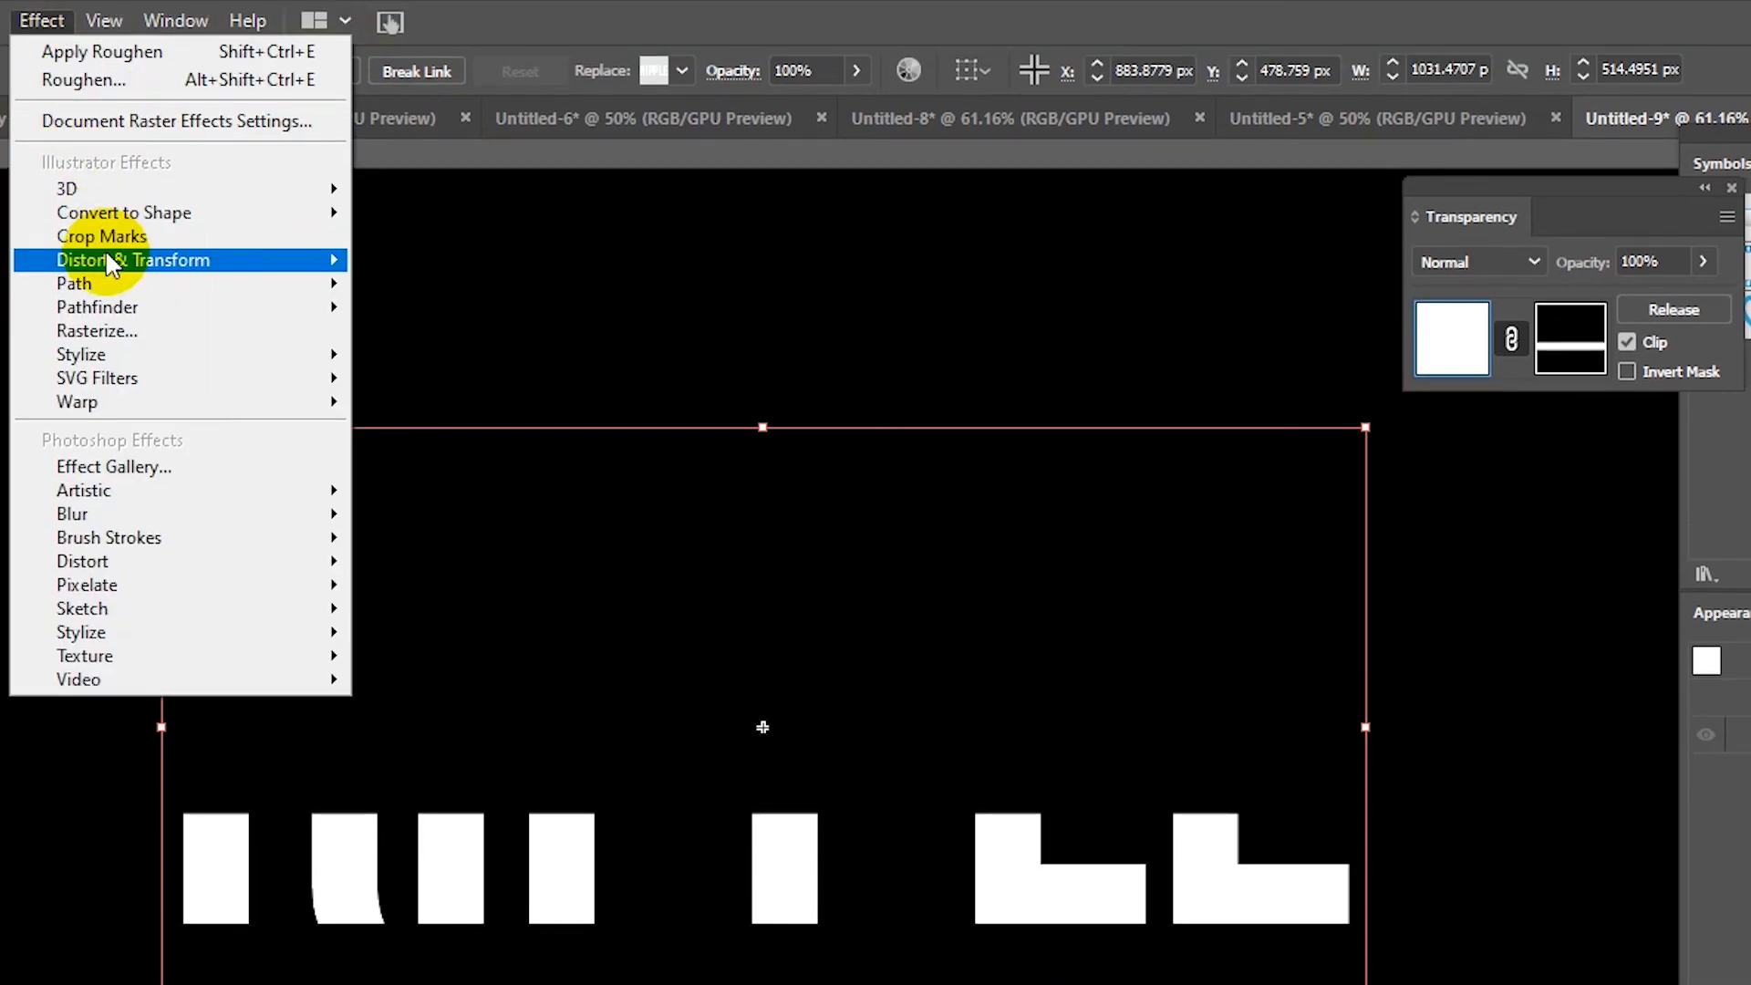
mouse_move(303, 264)
click(492, 331)
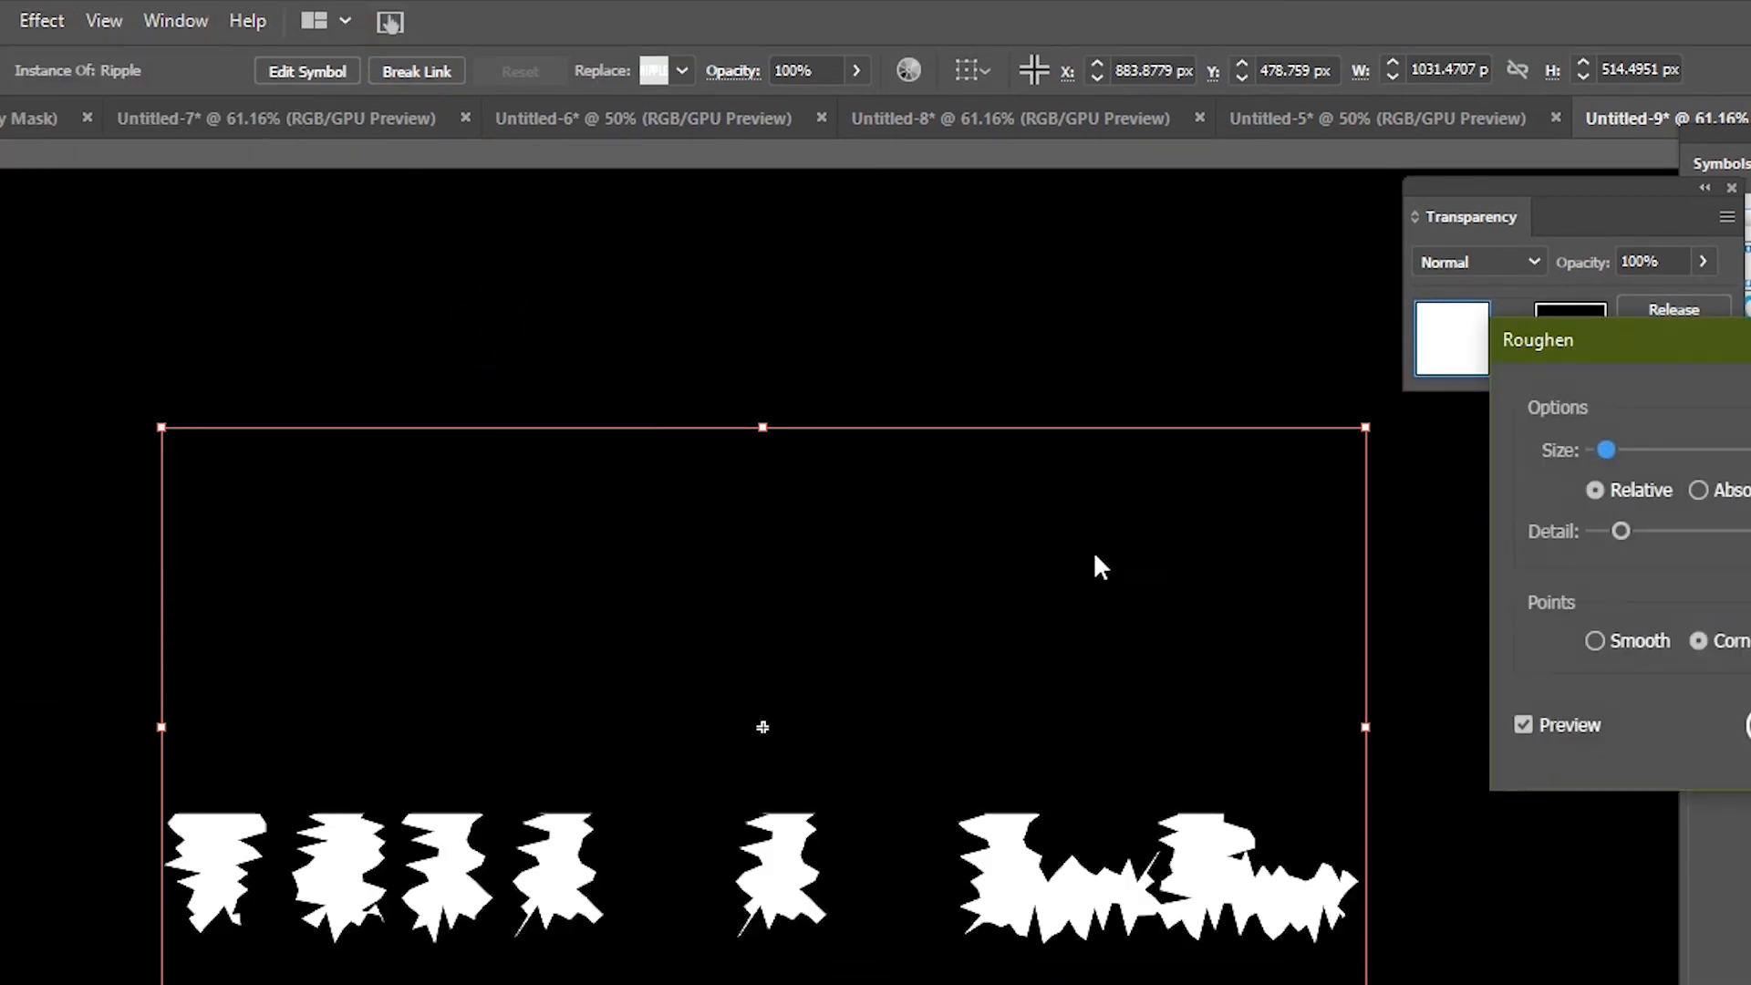
click(1749, 725)
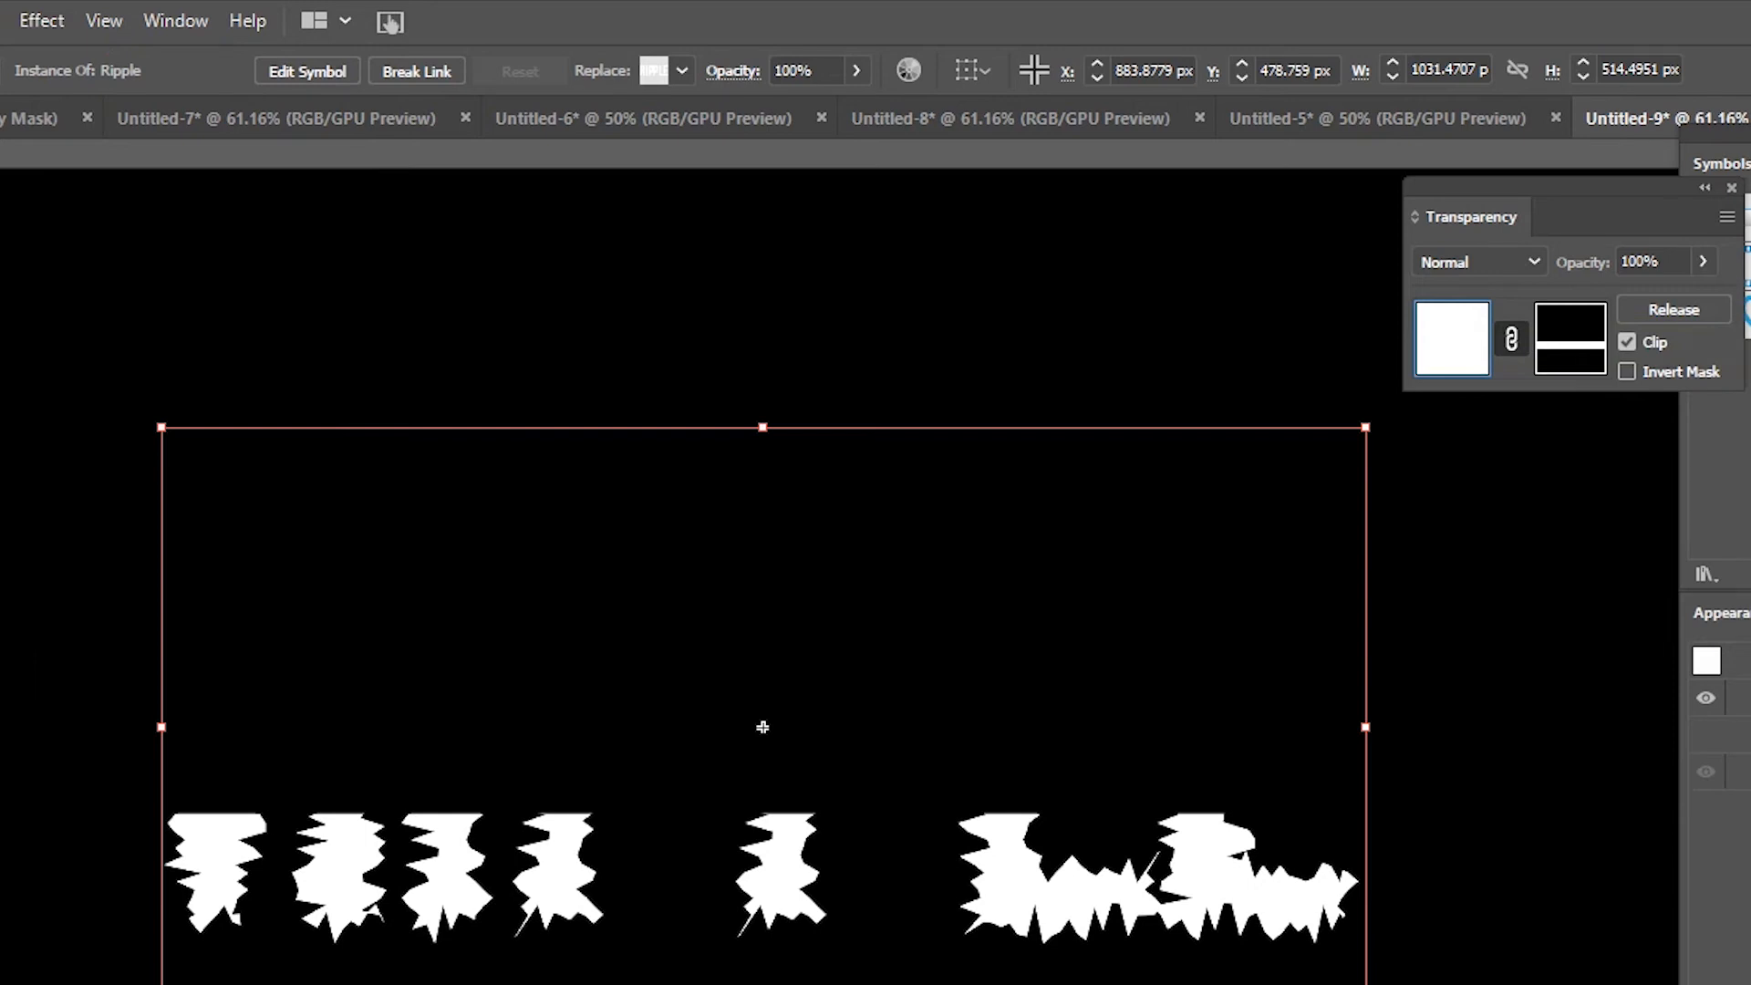
Step: Show the Parent layer and nudge the roughened strip into alignment under the RIPPLE letters
click(1749, 693)
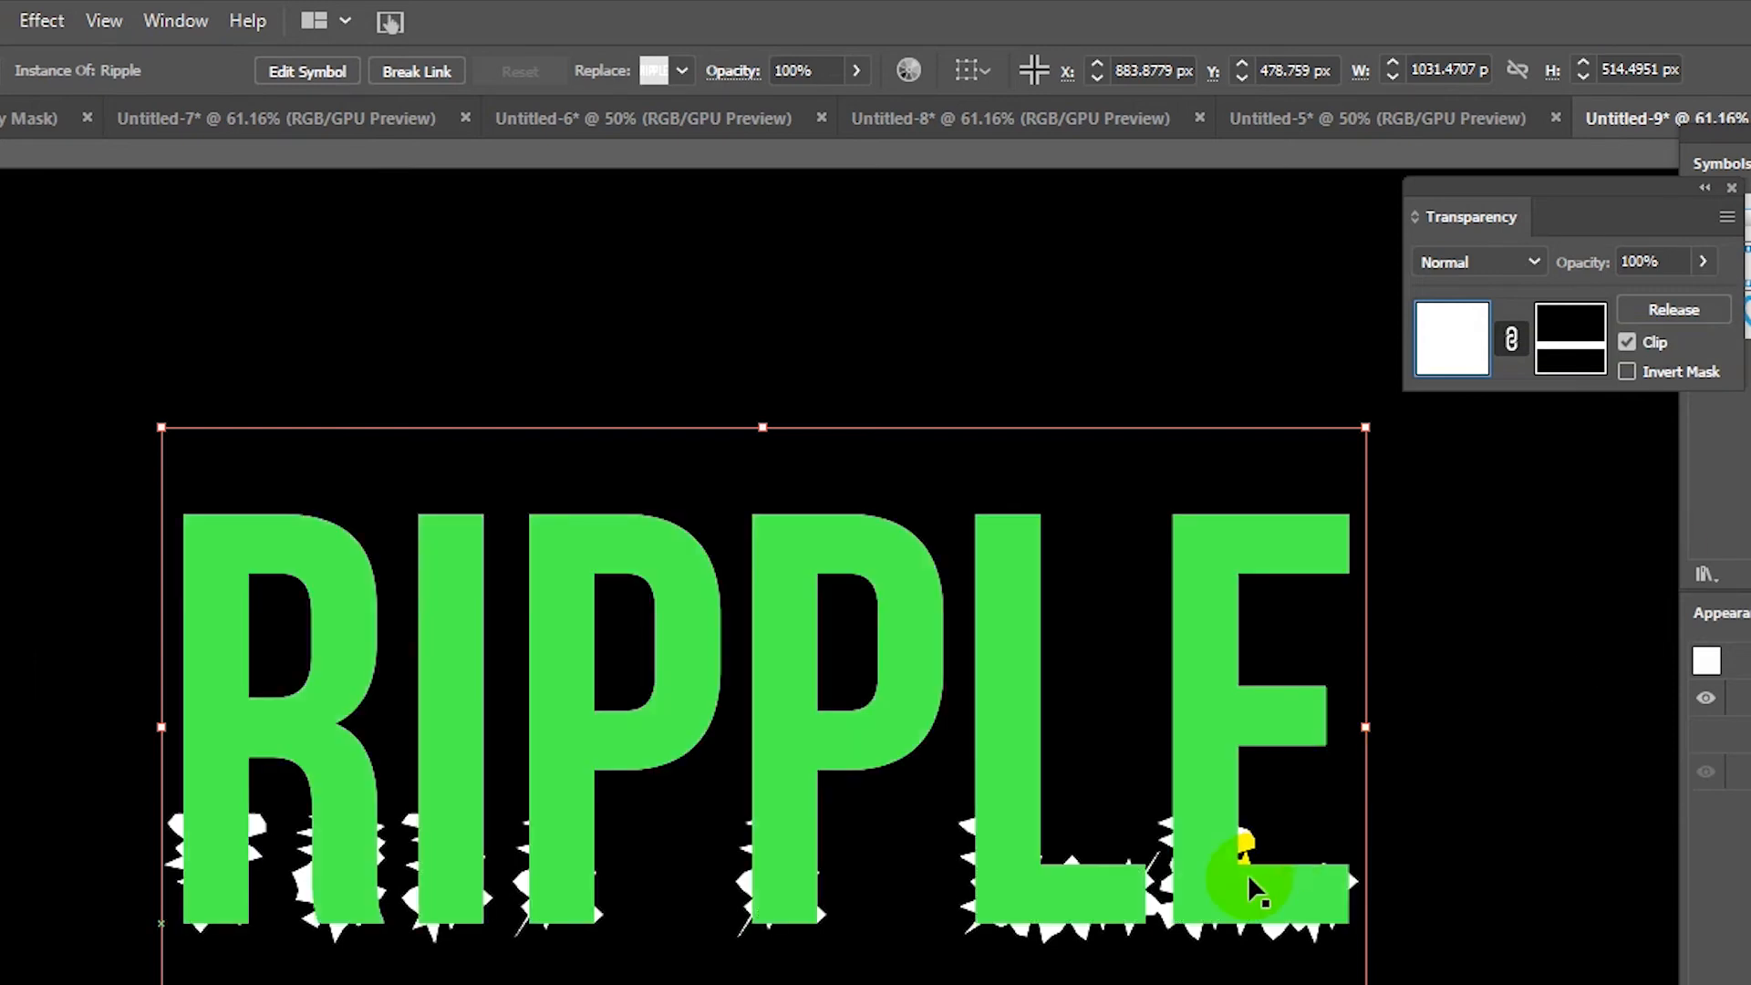
key(Right)
key(Down)
key(Right)
key(Right)
key(Down)
key(Down)
key(Down)
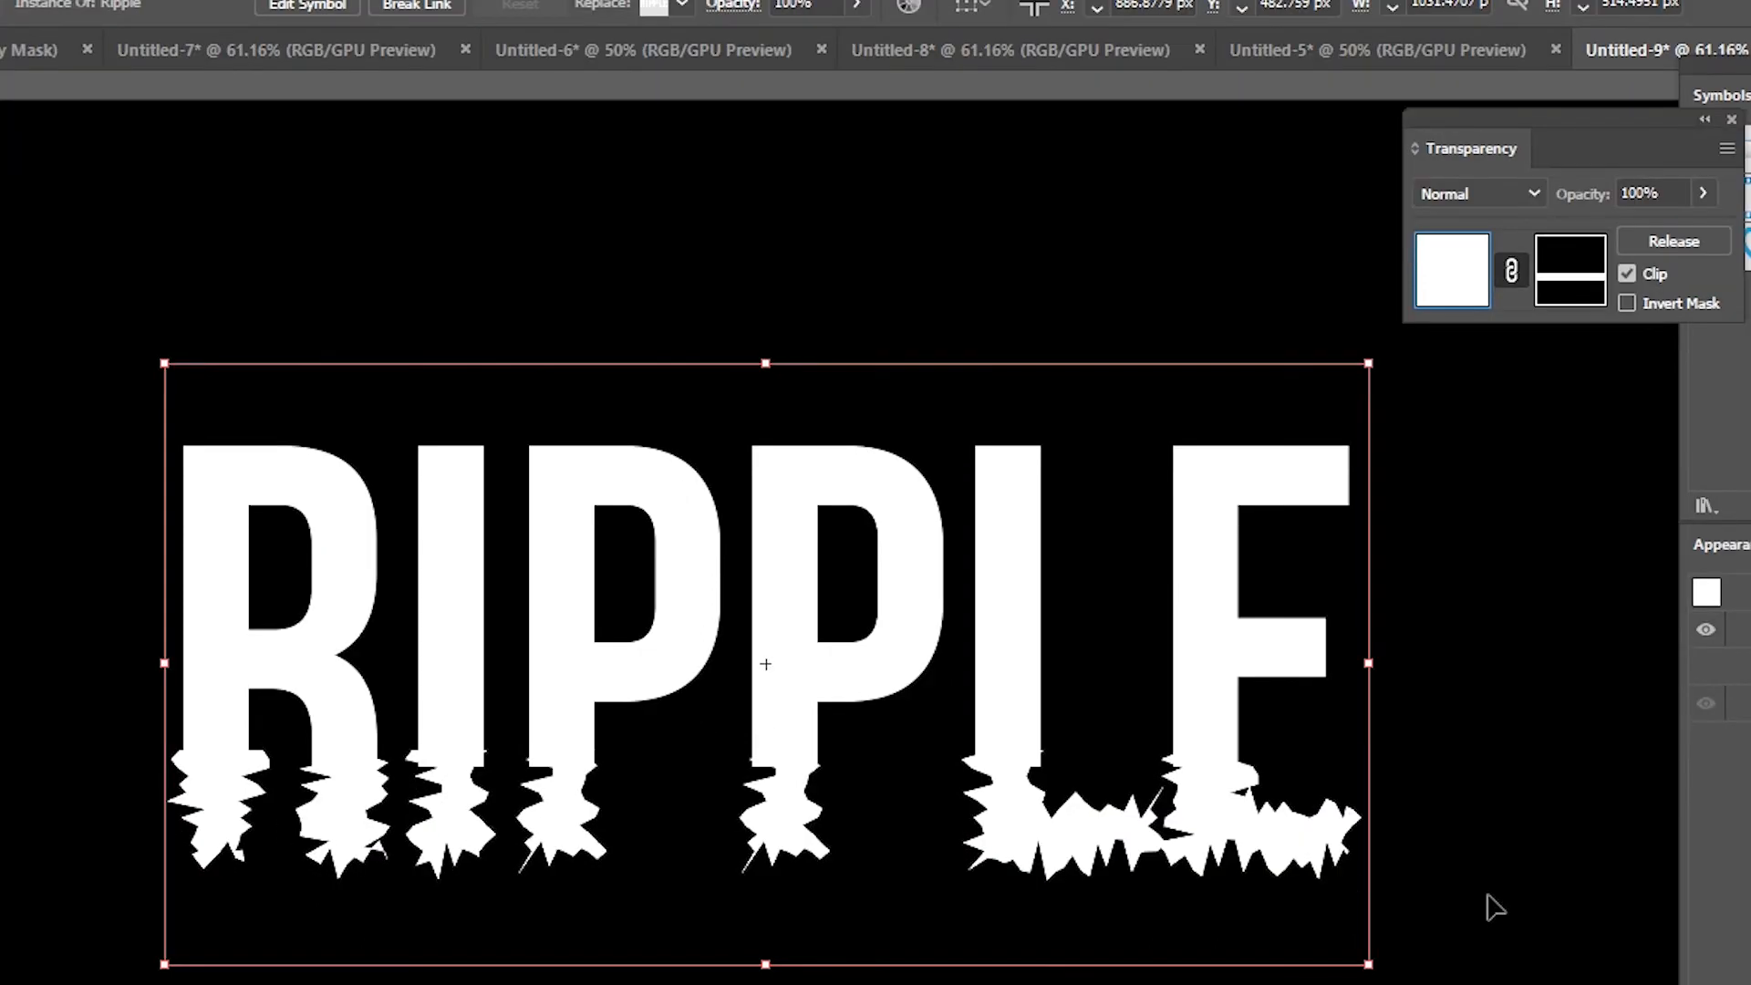
key(Left)
key(Left)
key(Left)
key(Left)
key(Left)
key(Down)
key(Down)
key(Down)
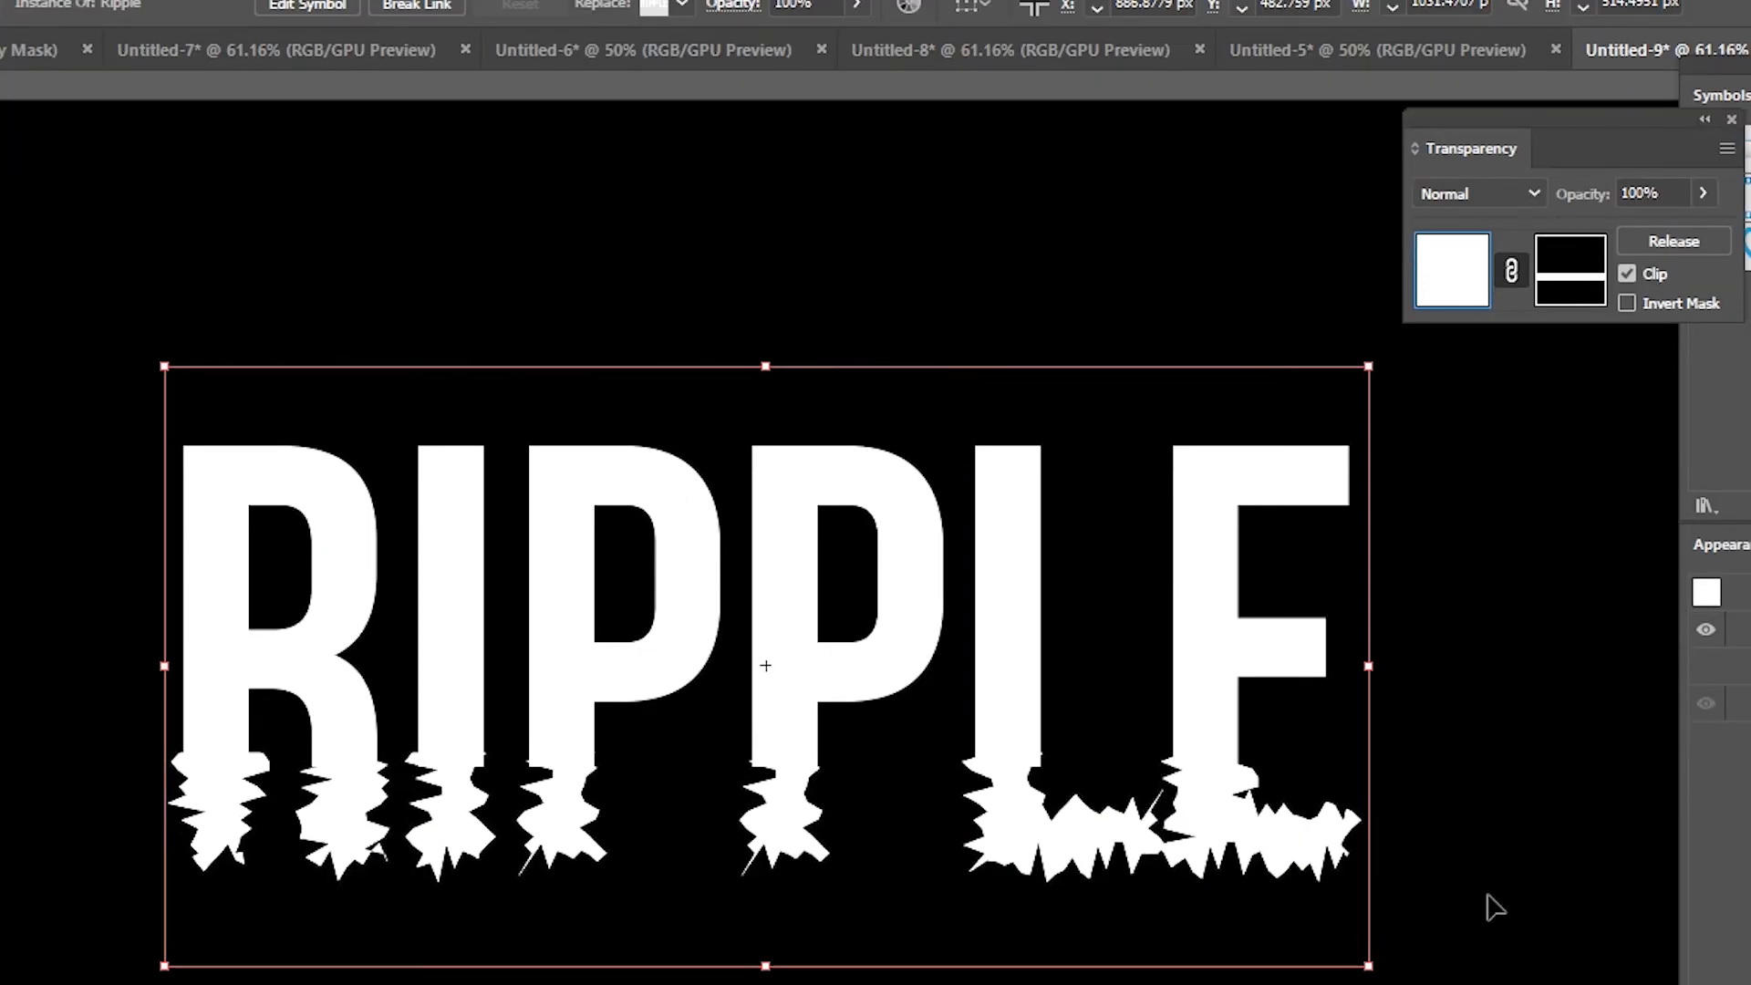
Step: Change the Roughen settings to Smooth points with Detail 20
click(1746, 629)
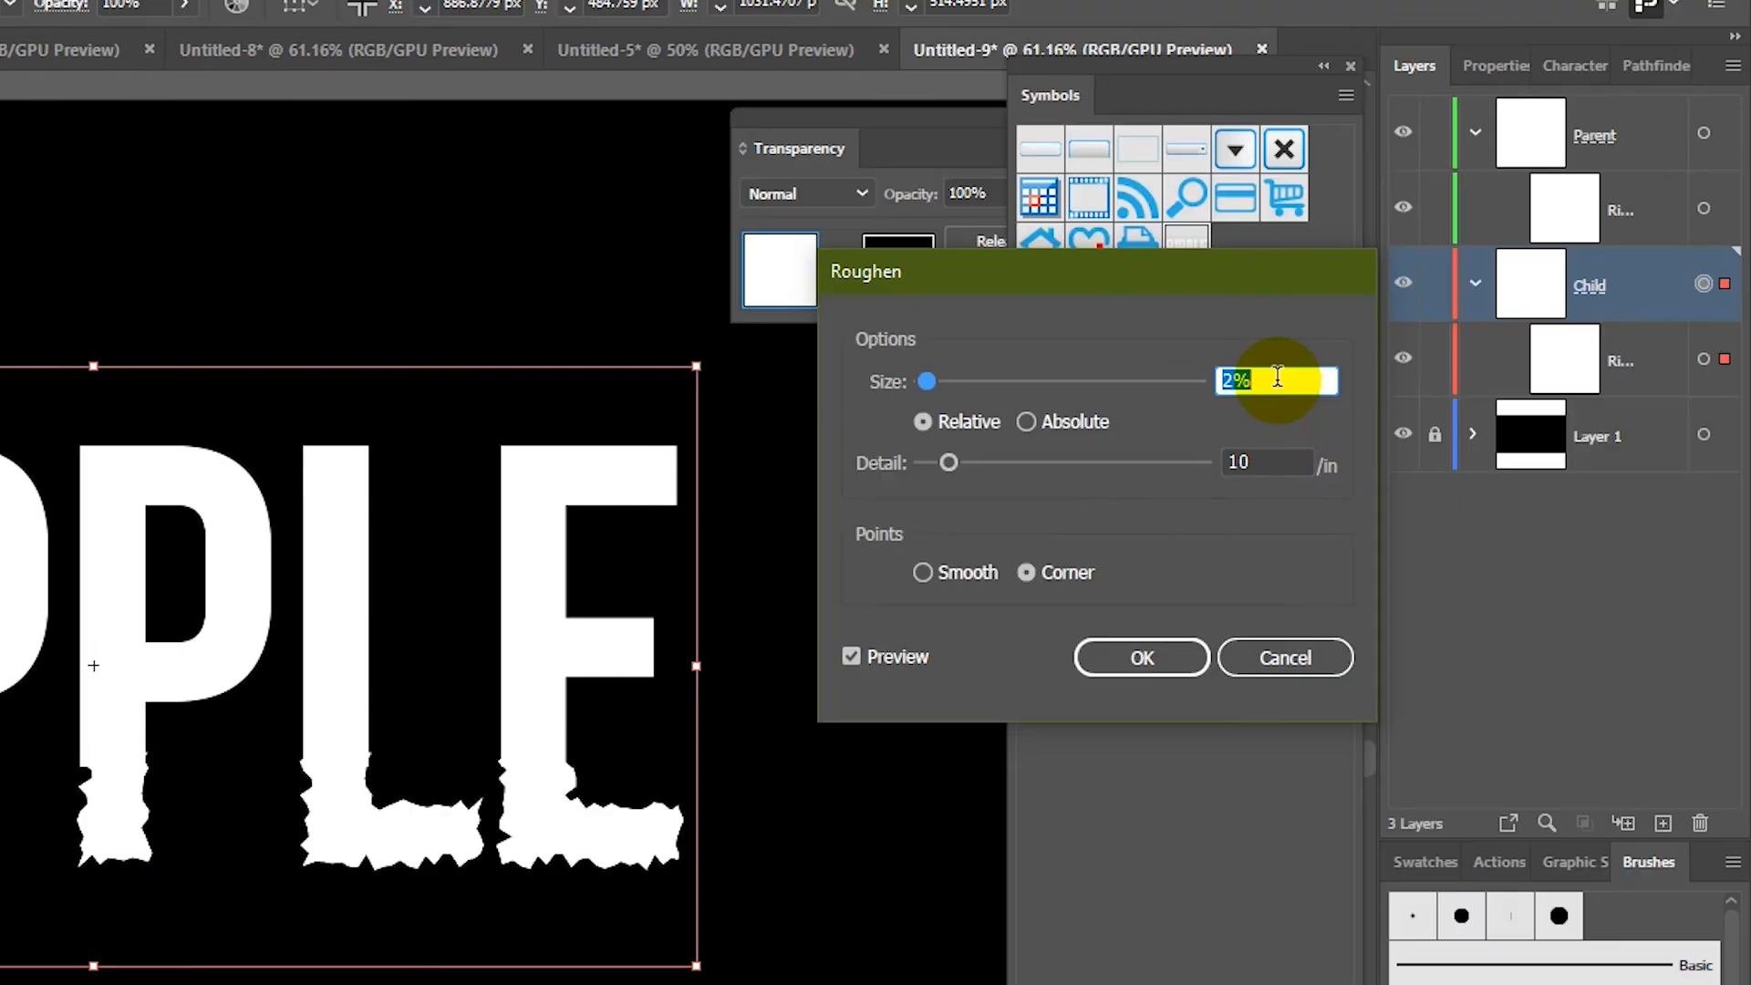
click(928, 562)
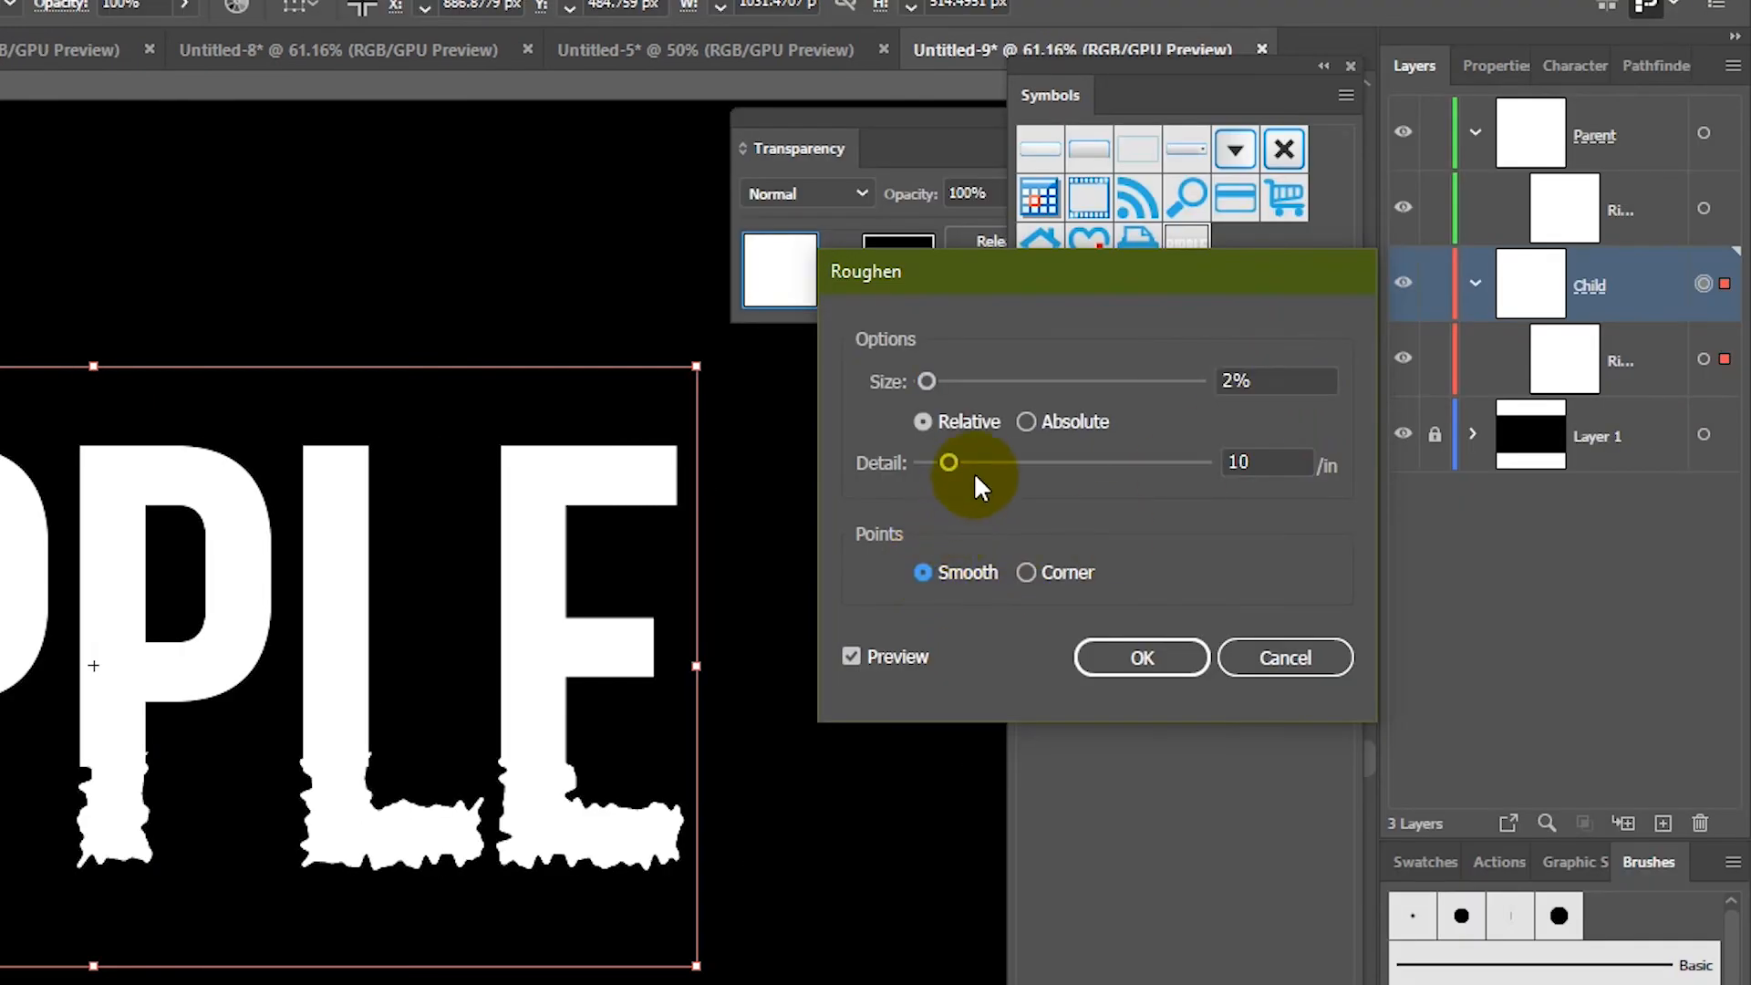
drag(947, 462, 974, 462)
click(1129, 656)
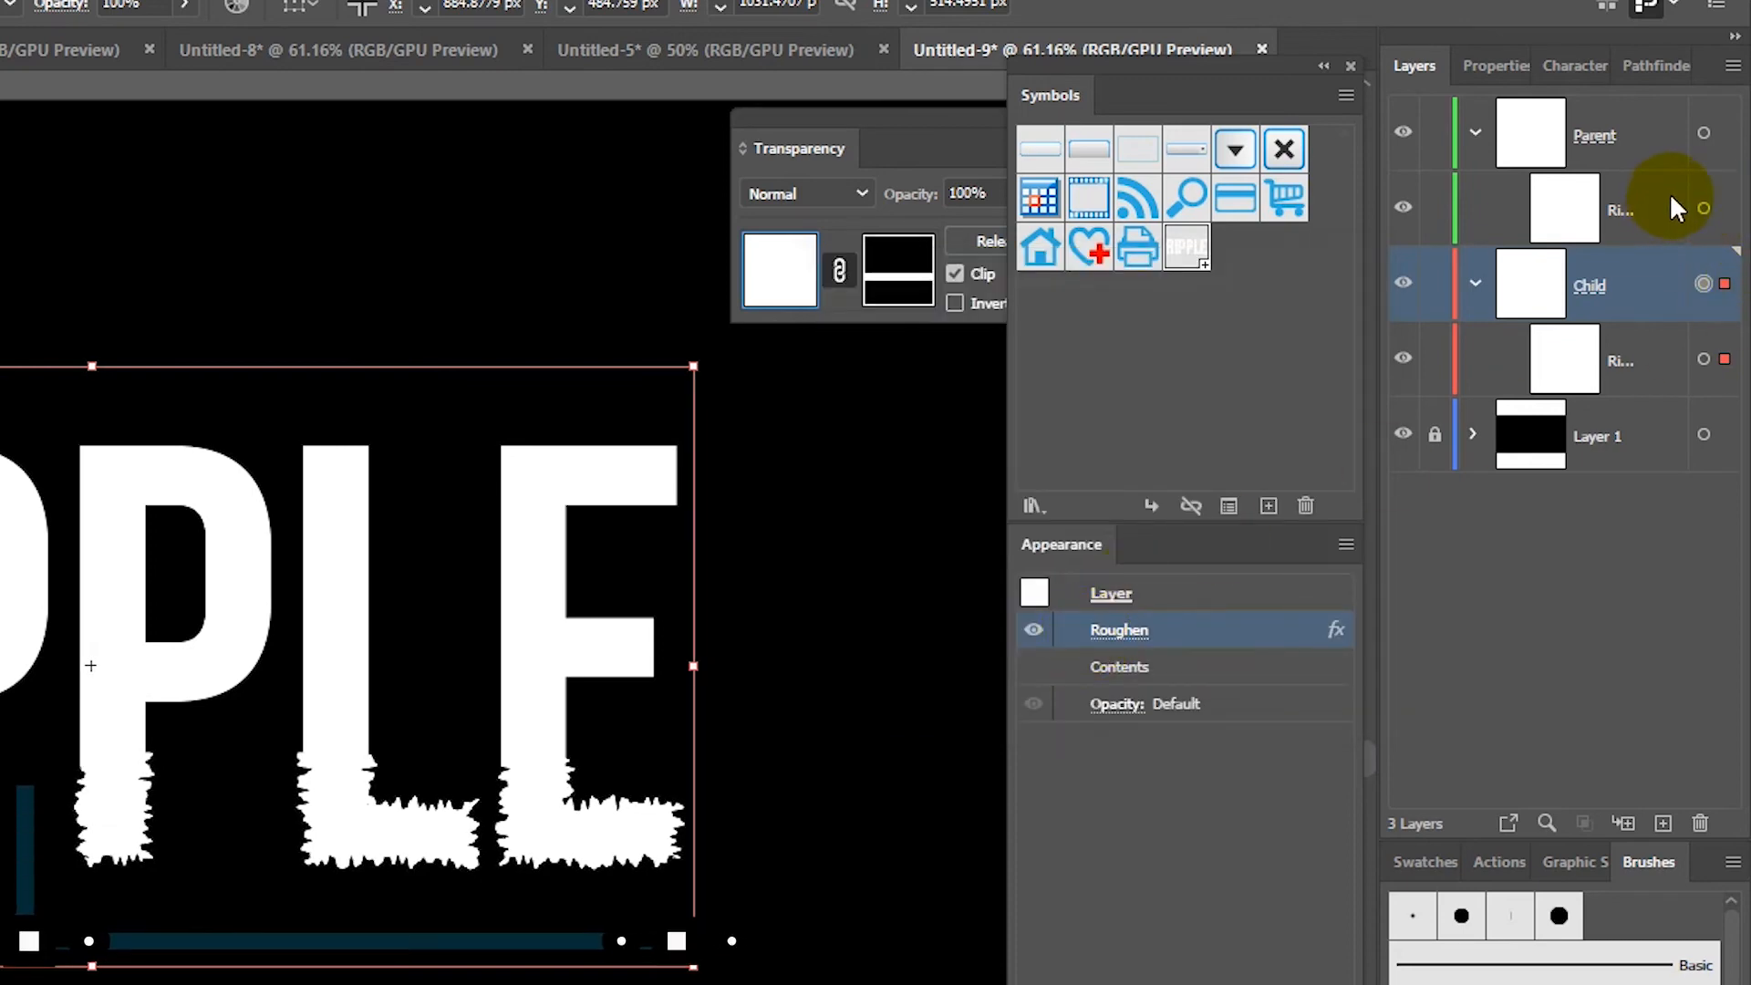
click(1702, 208)
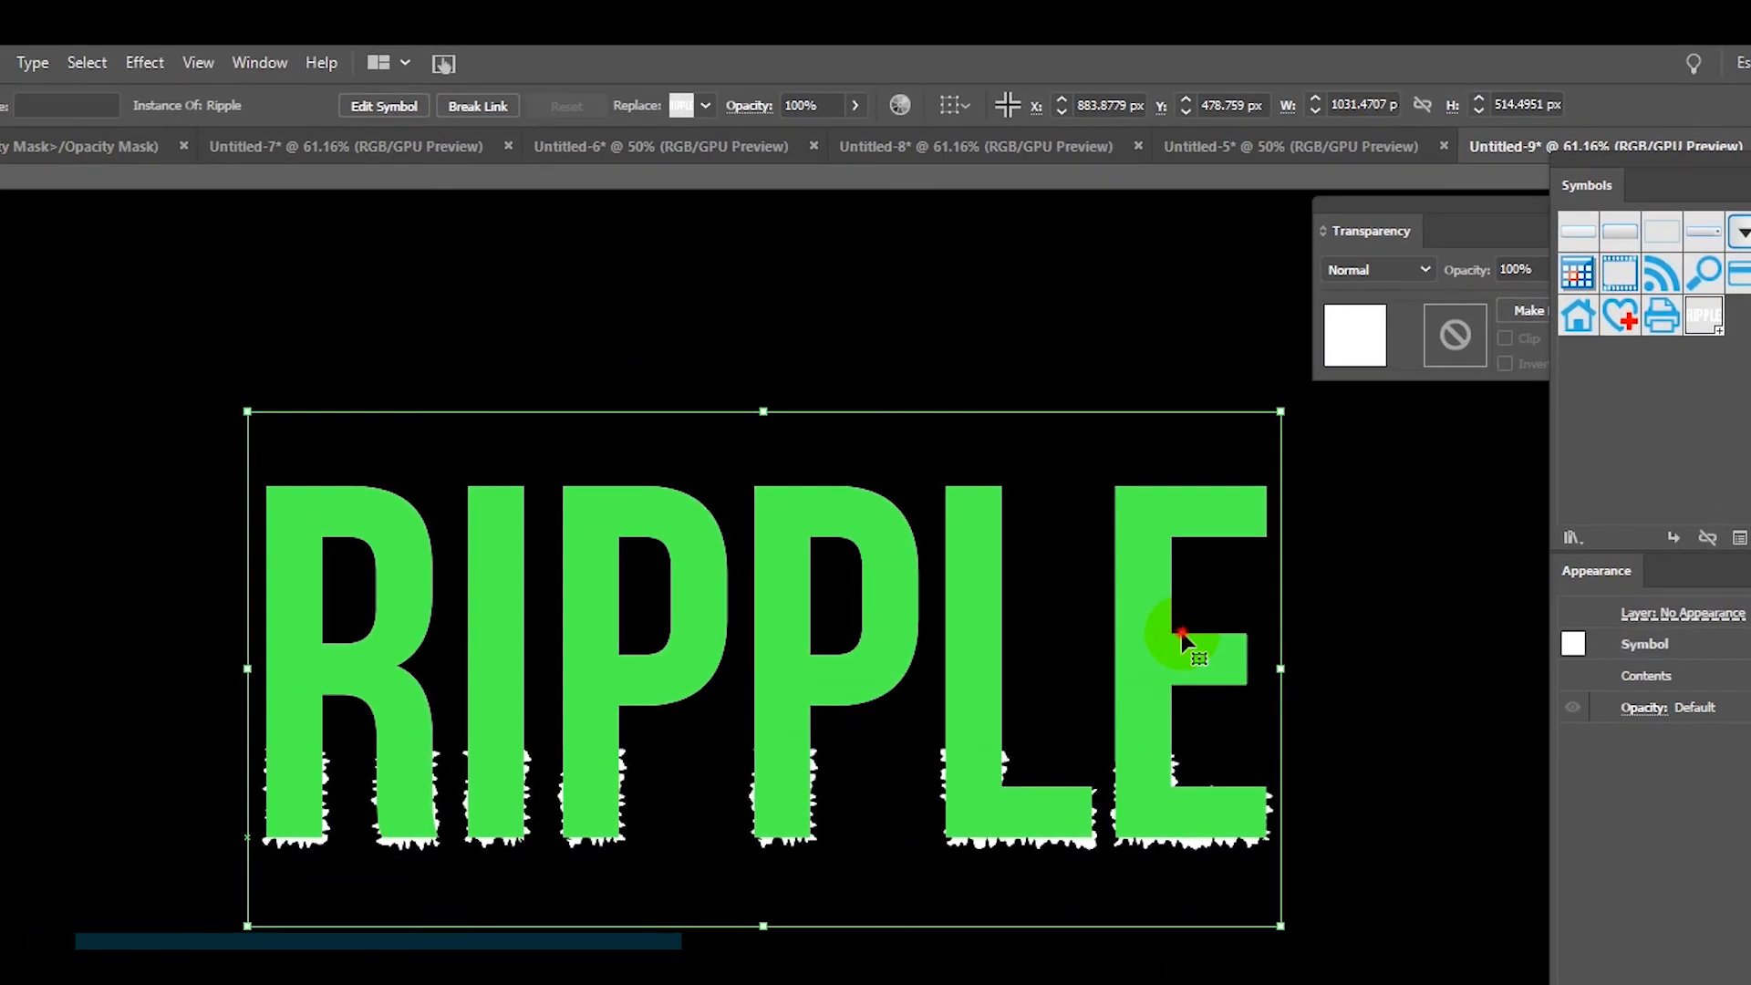
Step: Edit the Ripple symbol definition so its text reads WAVEE instead of RIPPLE, then exit isolation mode
double_click(1182, 632)
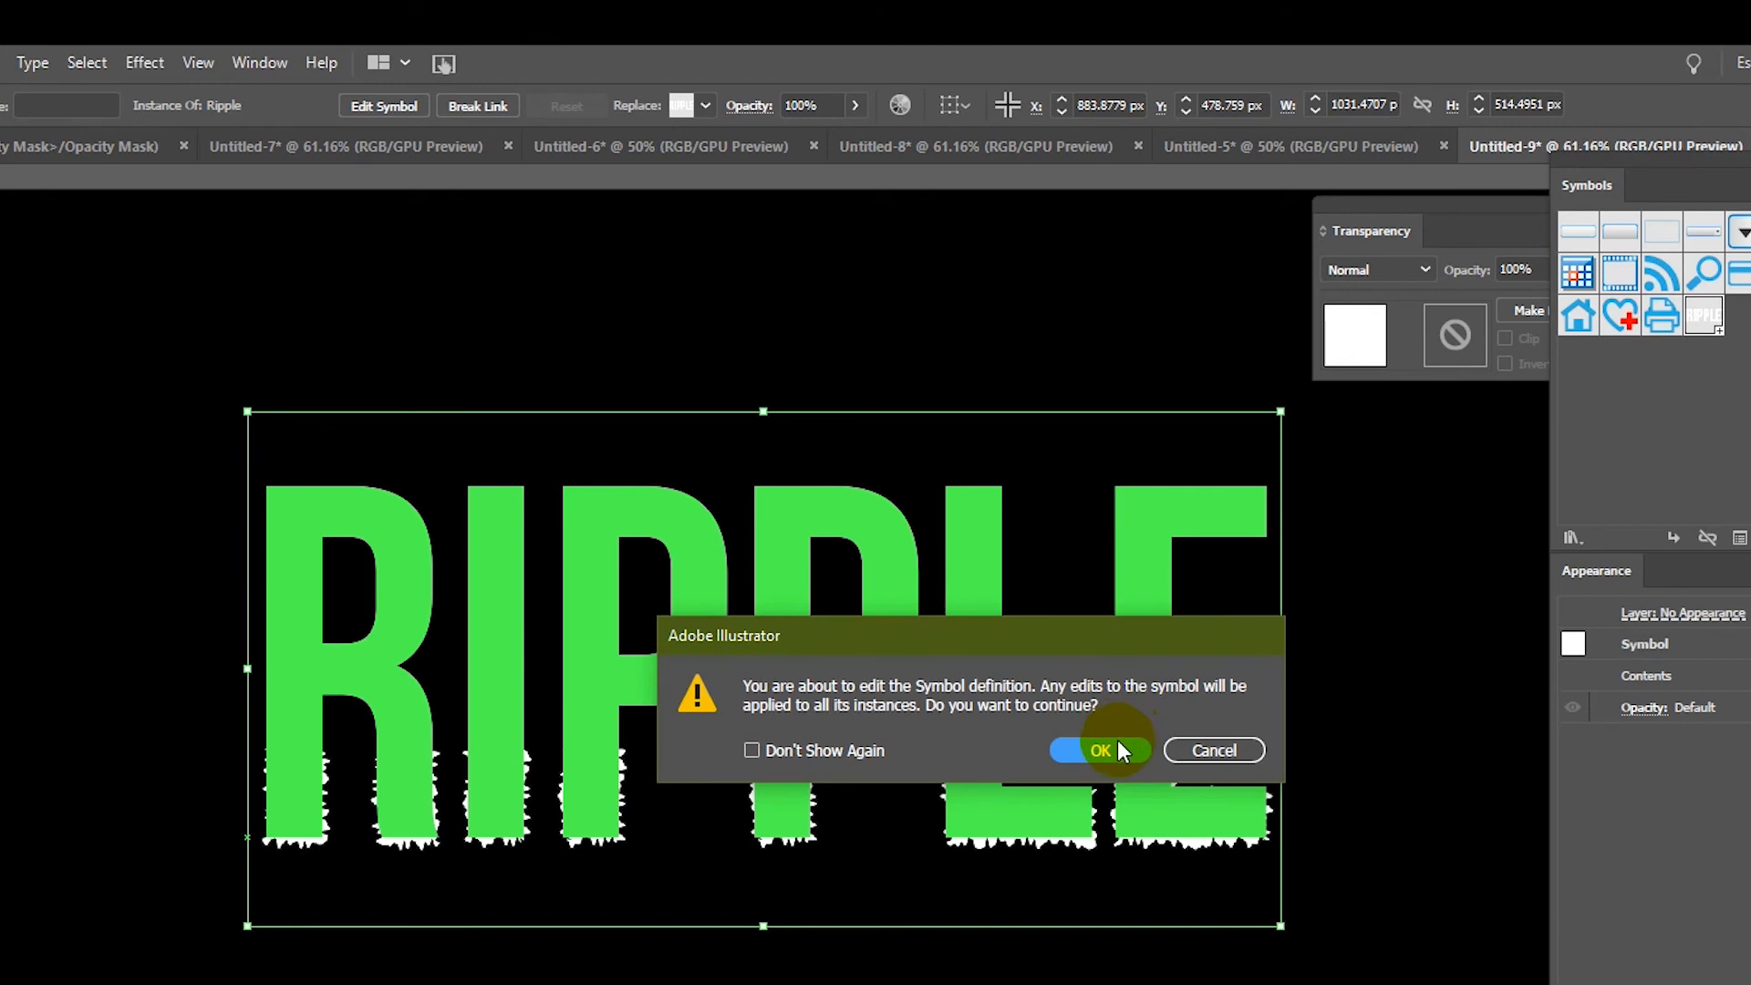
click(1118, 747)
click(1165, 637)
double_click(1169, 637)
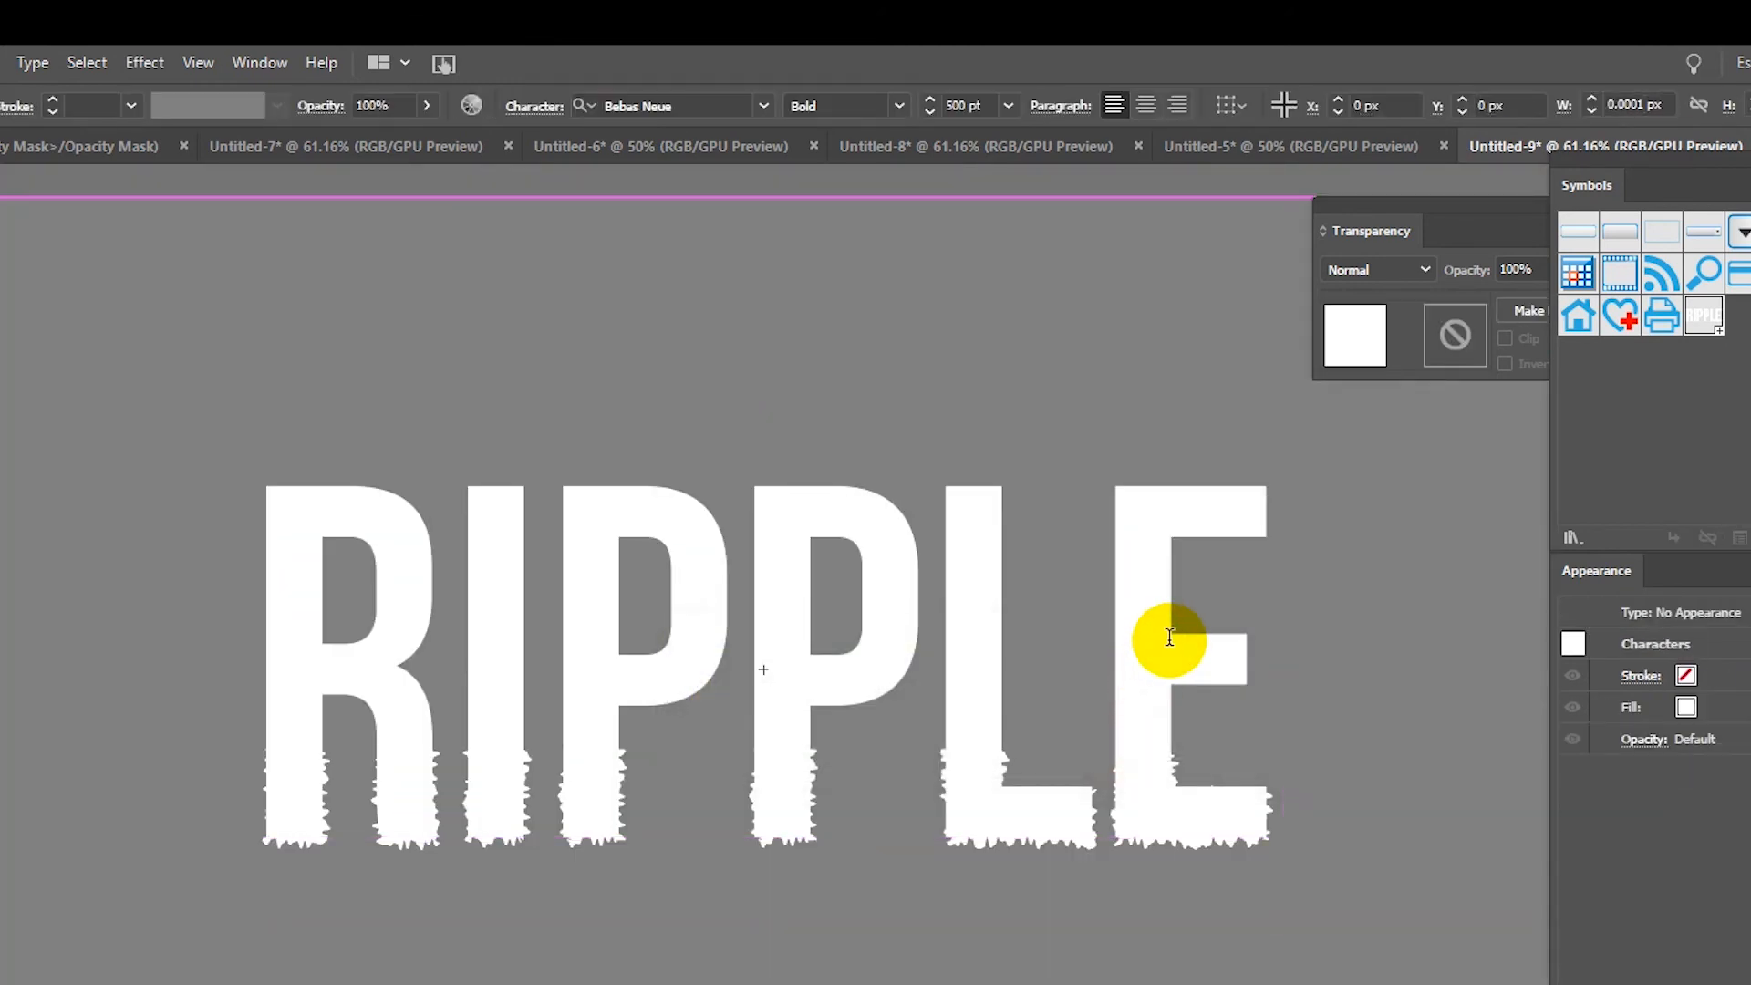
key(BackSpace)
key(BackSpace)
key(BackSpace)
key(BackSpace)
key(BackSpace)
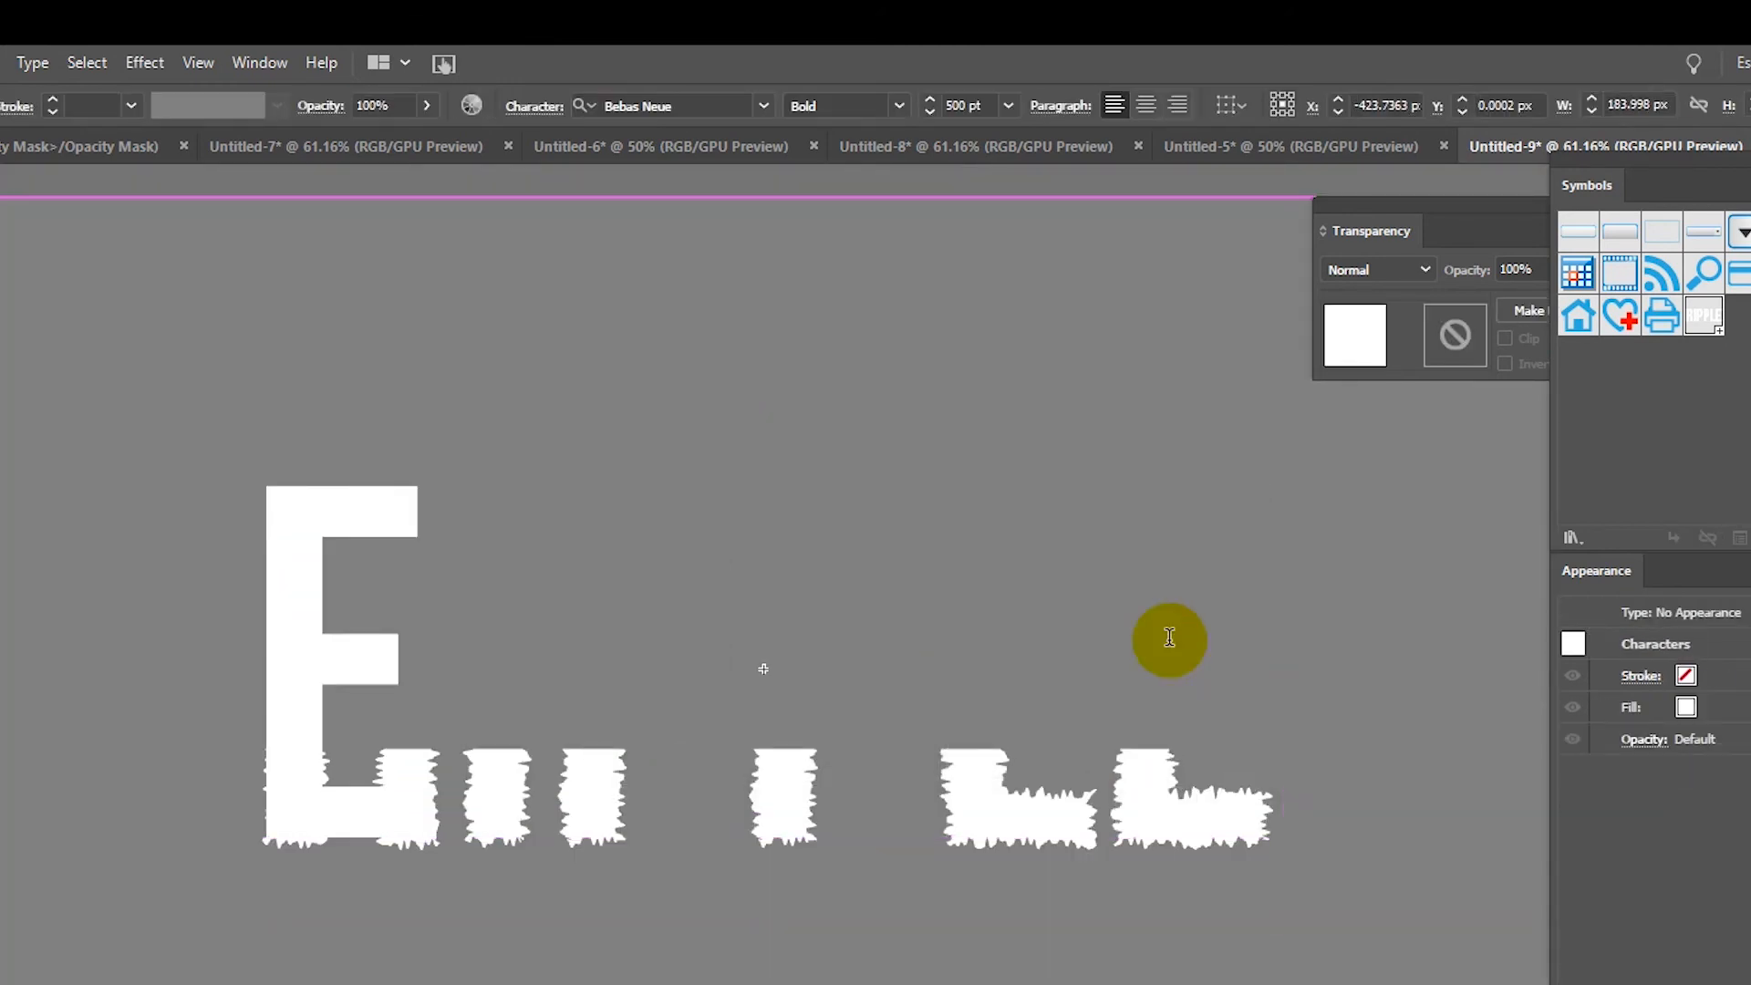
text(WA)
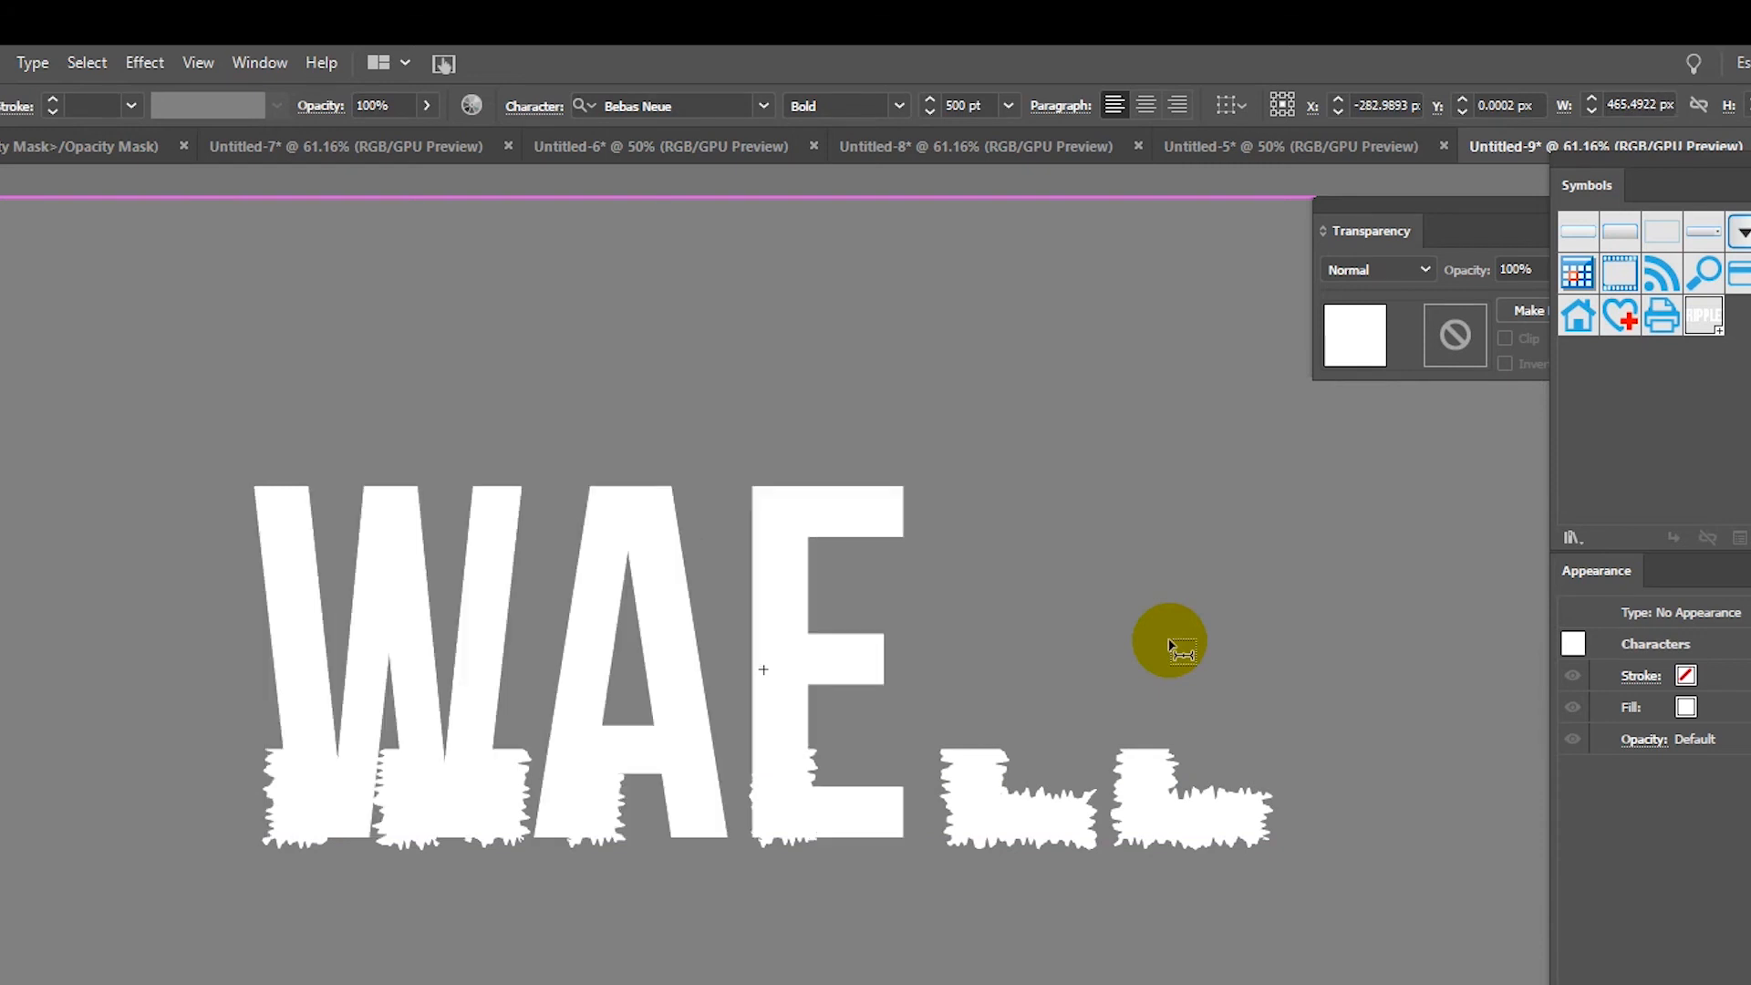
text(VE)
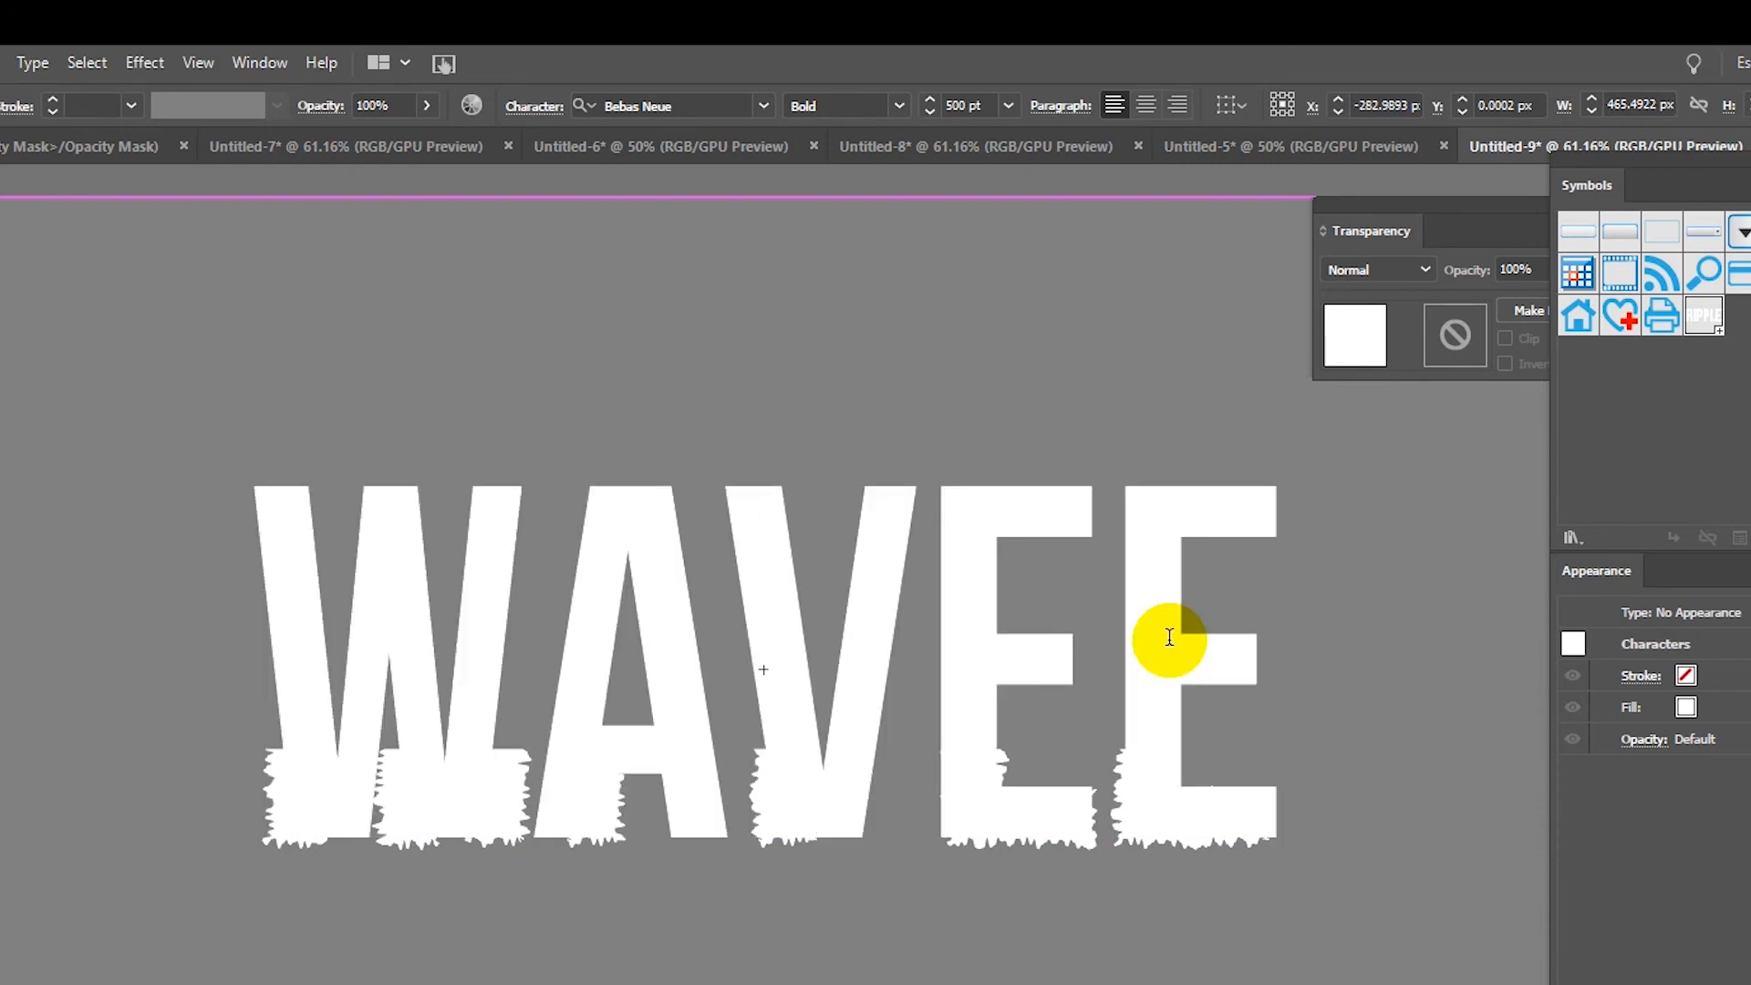
double_click(2, 177)
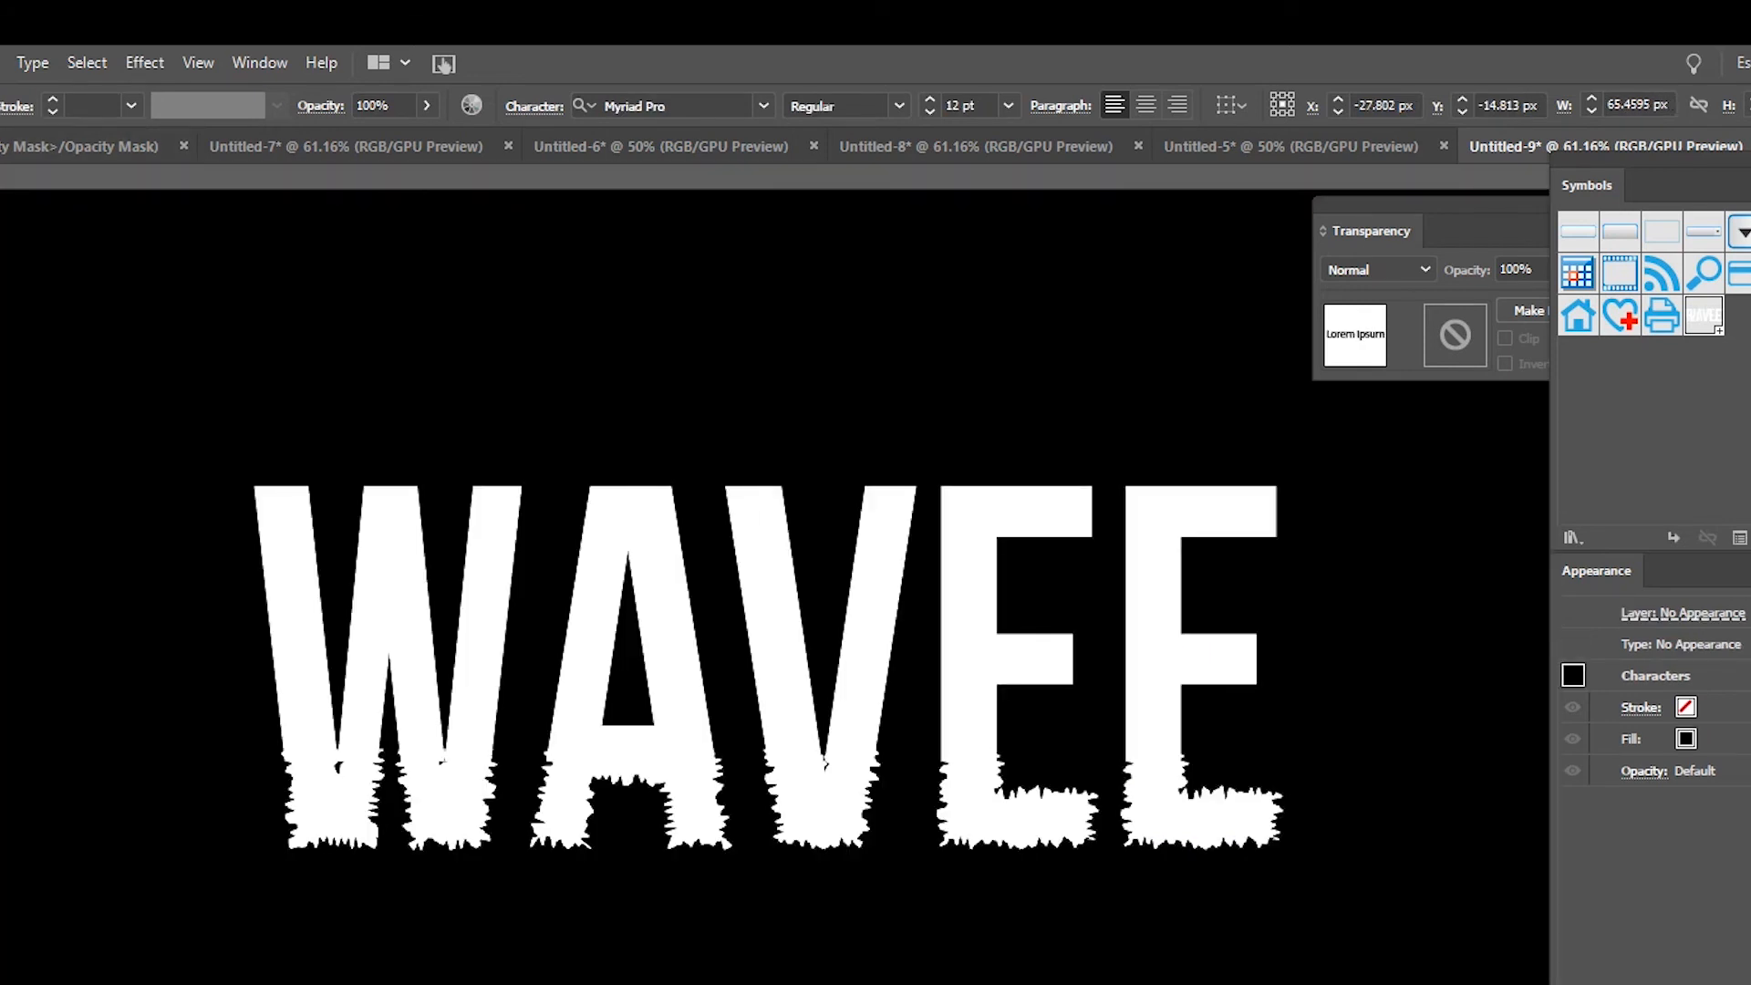